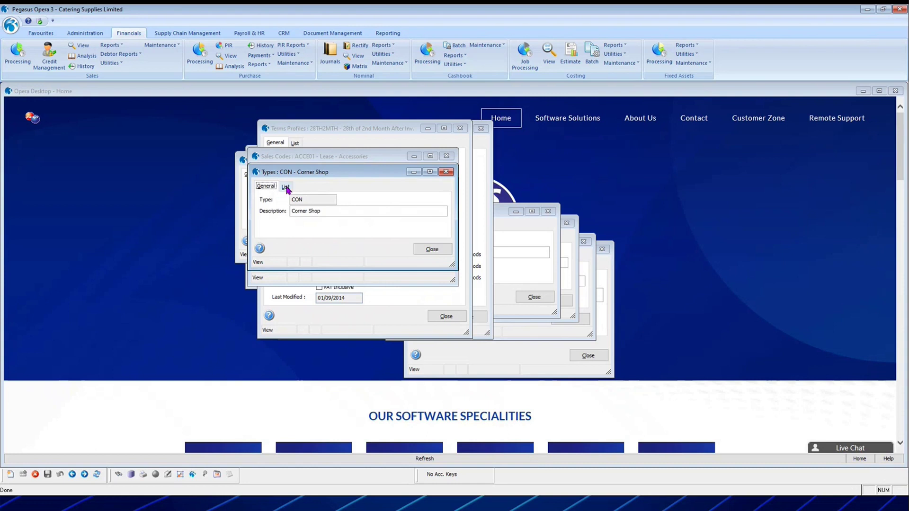
Review the customer types and delivery routes lists, closing each table afterwards.
left_click_drag(321, 270, 326, 305)
left_click(432, 290)
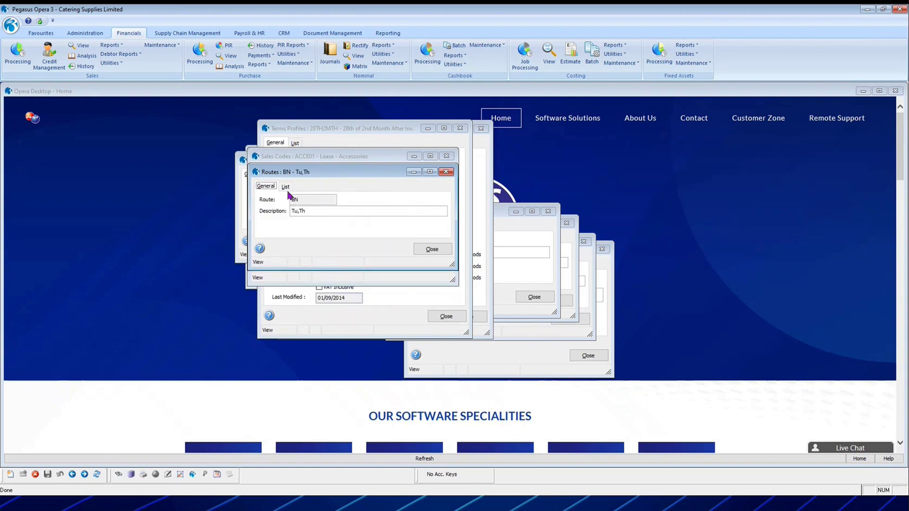
left_click(286, 186)
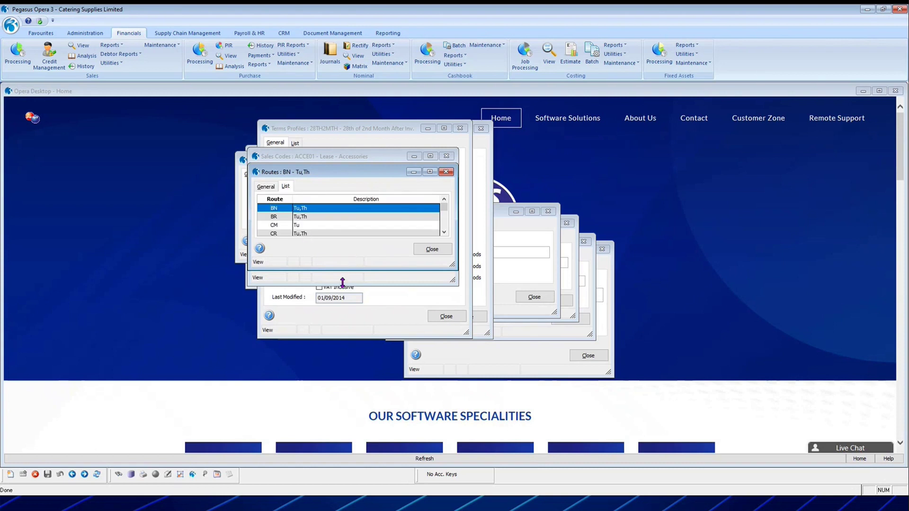
left_click_drag(345, 269, 346, 303)
left_click(431, 281)
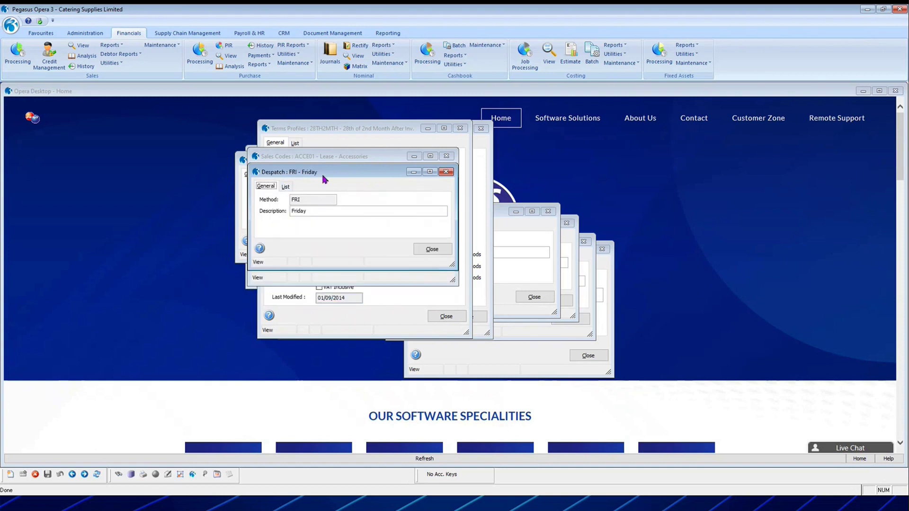
Show the list of despatch methods FRI, MON, THU, TUE and WED.
left_click(287, 188)
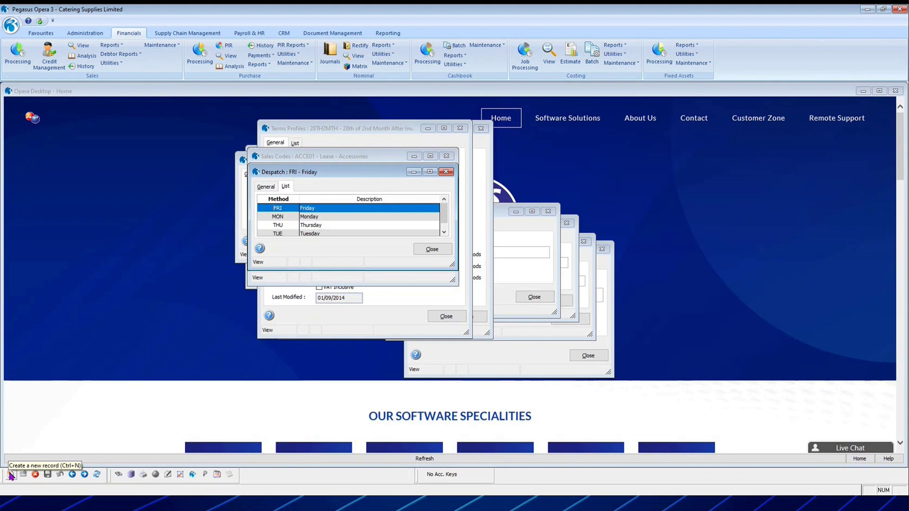
scroll(444, 236, "down", 2)
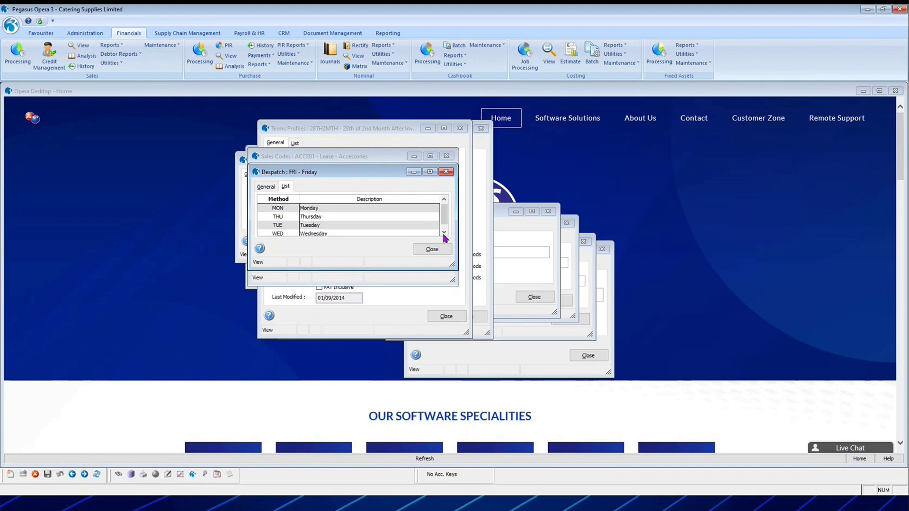
scroll(445, 219, "up", 2)
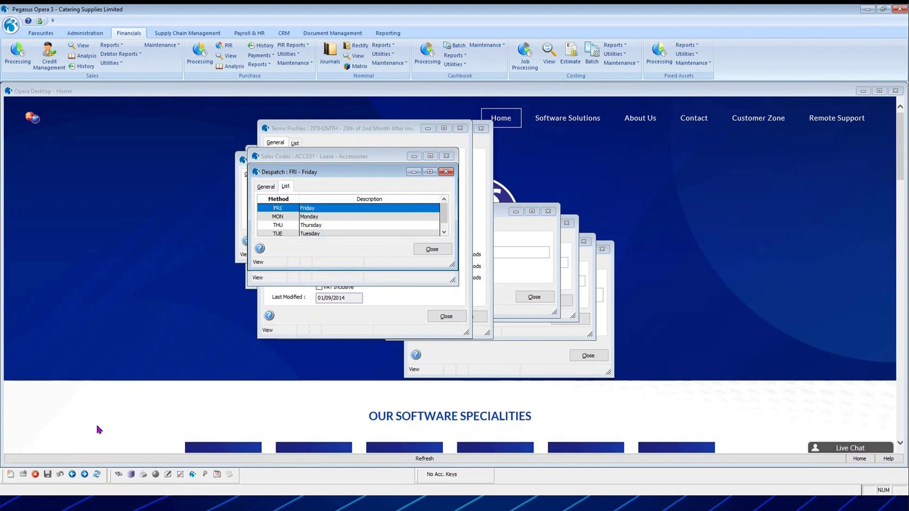
Create and save despatch method SAT with description Saturday.
left_click(16, 476)
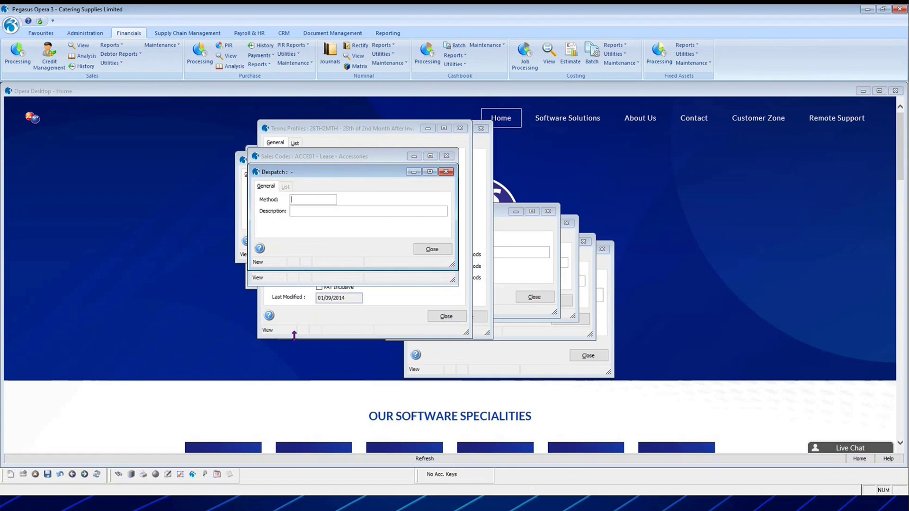
type("SAT")
type("Saturday")
key("Tab")
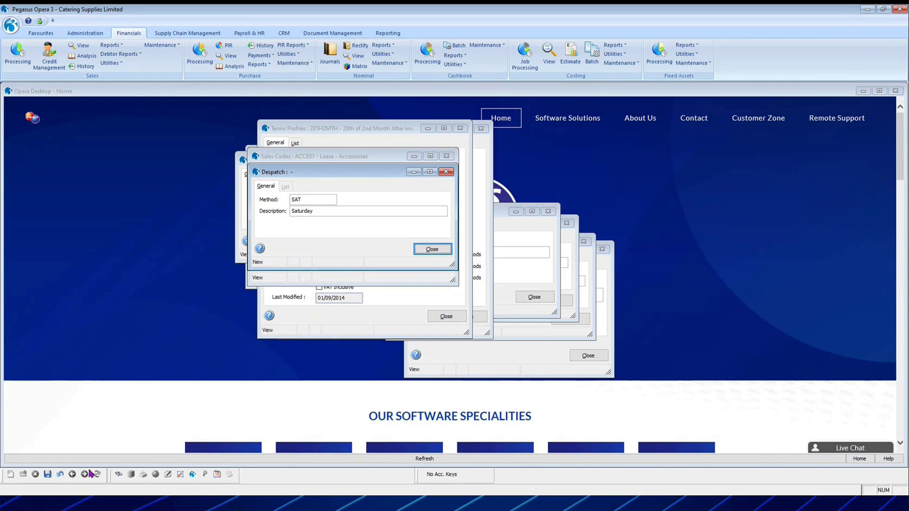
left_click(47, 474)
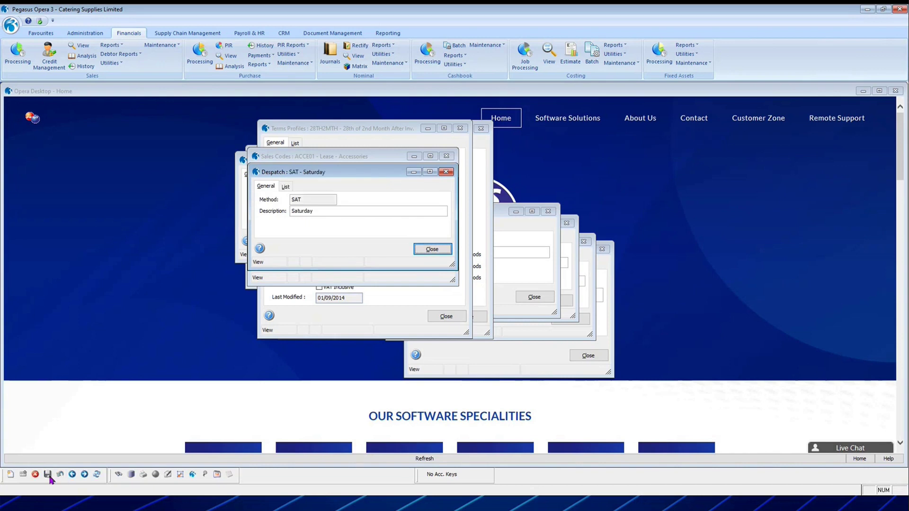
Confirm SAT appears in the despatch list, then close the despatch methods table.
left_click(287, 188)
scroll(383, 225, "down", 1)
scroll(377, 219, "up", 2)
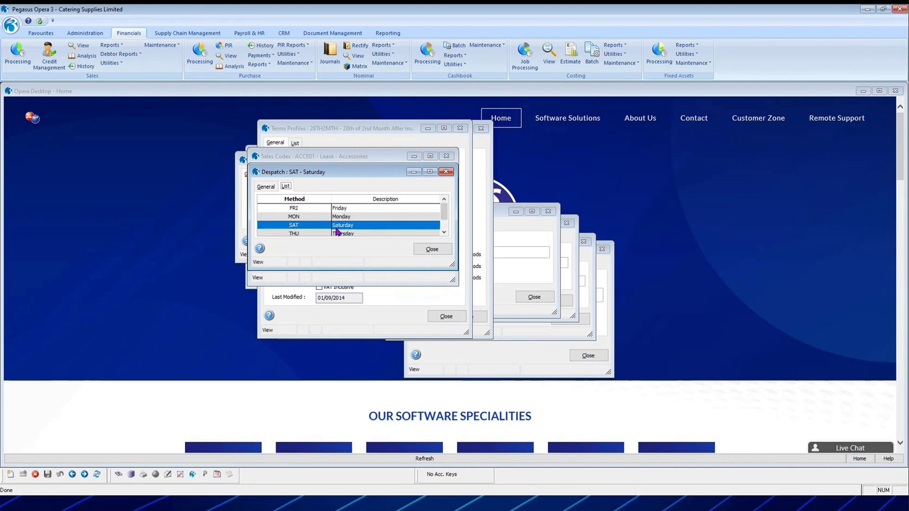
left_click(429, 253)
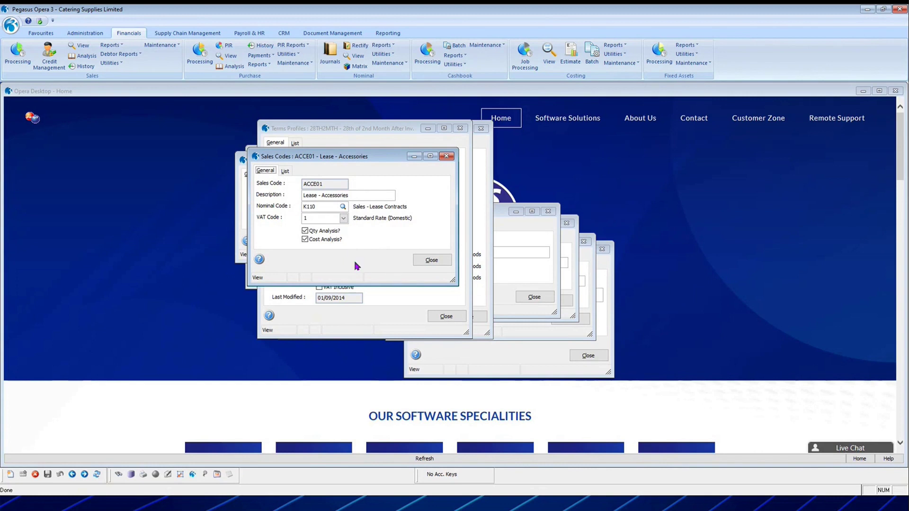
Check the sales code's nominal code, then close the sales codes and terms profiles tables.
left_click(314, 207)
left_click(432, 260)
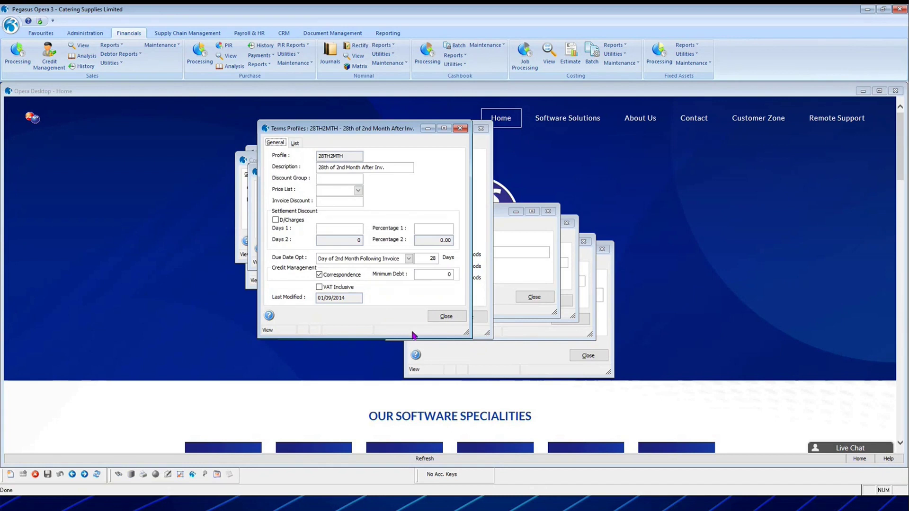
left_click(447, 317)
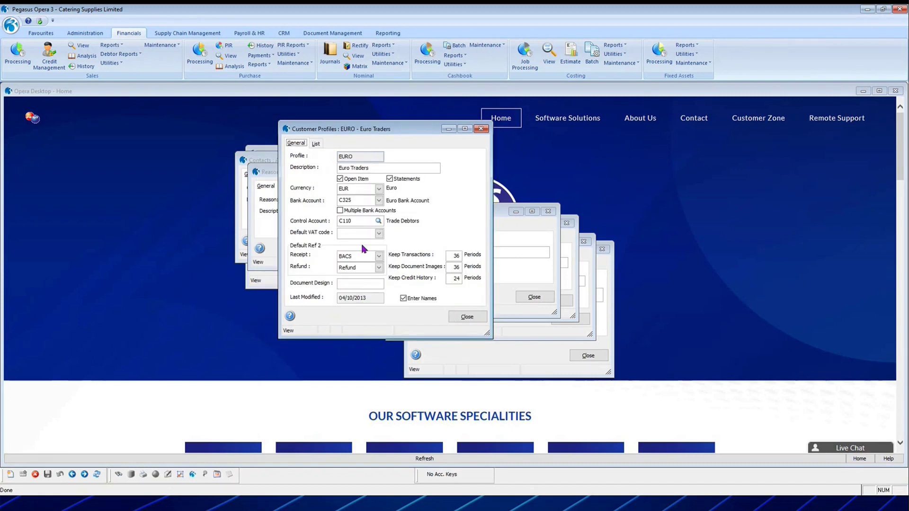
Review the Standard Customer, US Dollar Trading, Trade Customers and No Statement profiles, then close them.
left_click(316, 143)
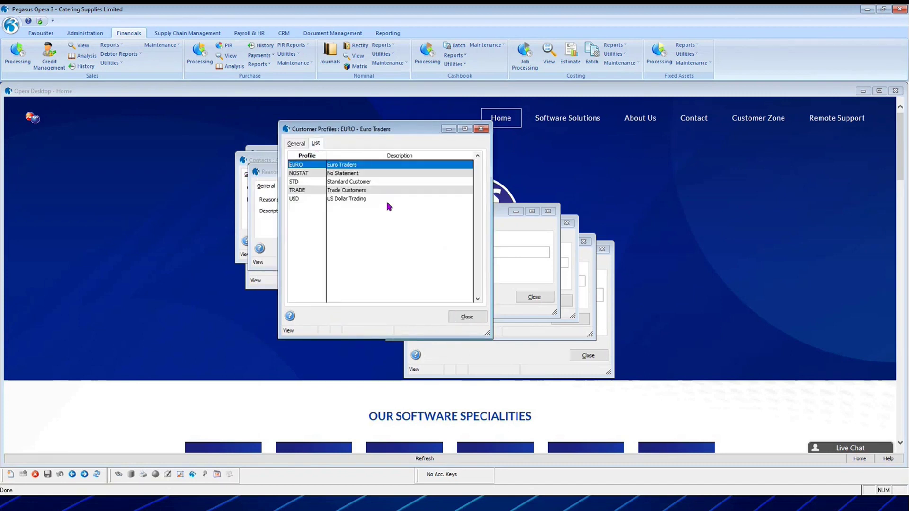
left_click(368, 182)
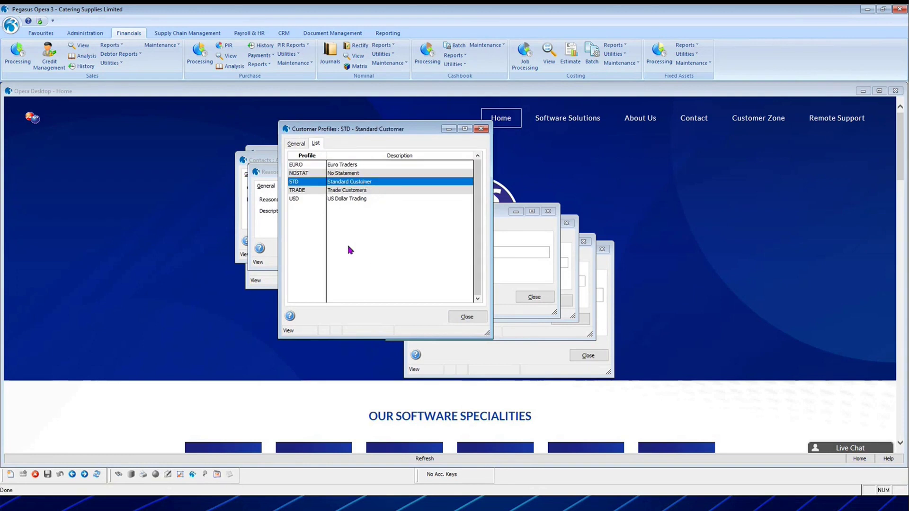
left_click(341, 198)
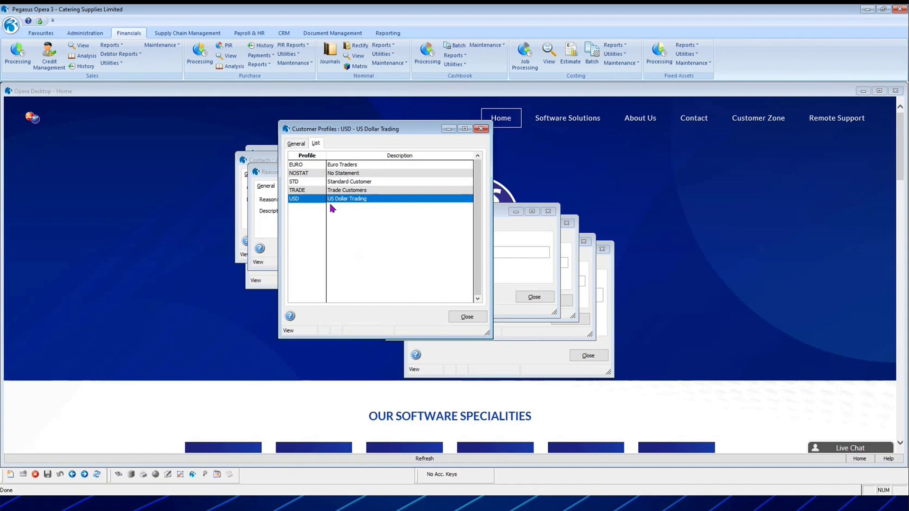
left_click(354, 190)
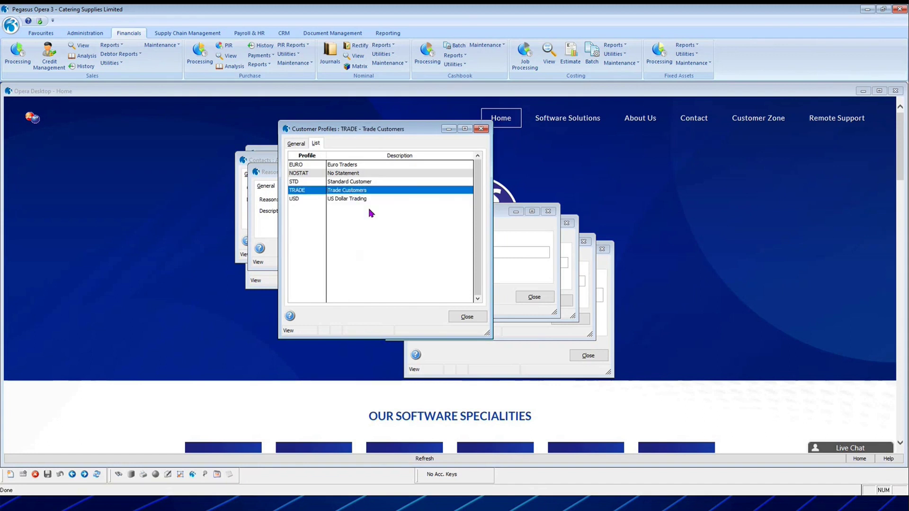
left_click(334, 173)
left_click(295, 144)
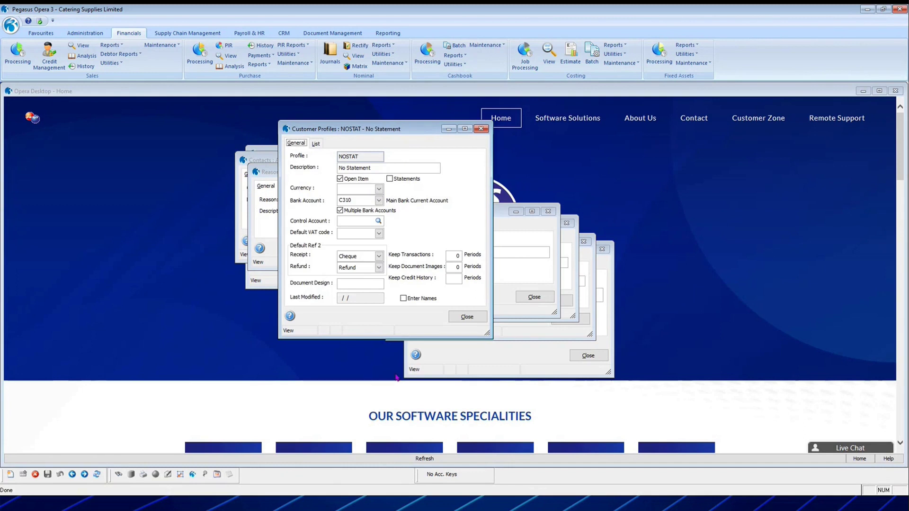
left_click(465, 317)
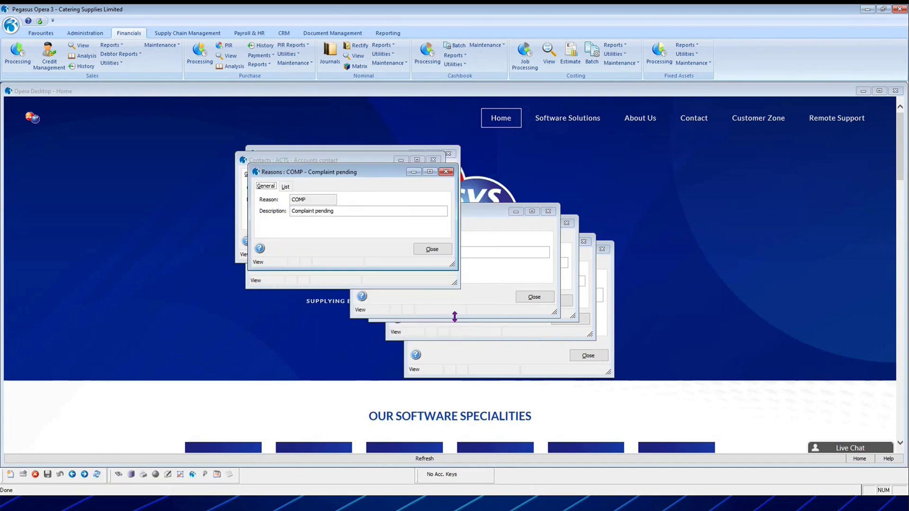
View and close the reasons list, close the contact record, and move the Sales Account view left.
left_click(285, 187)
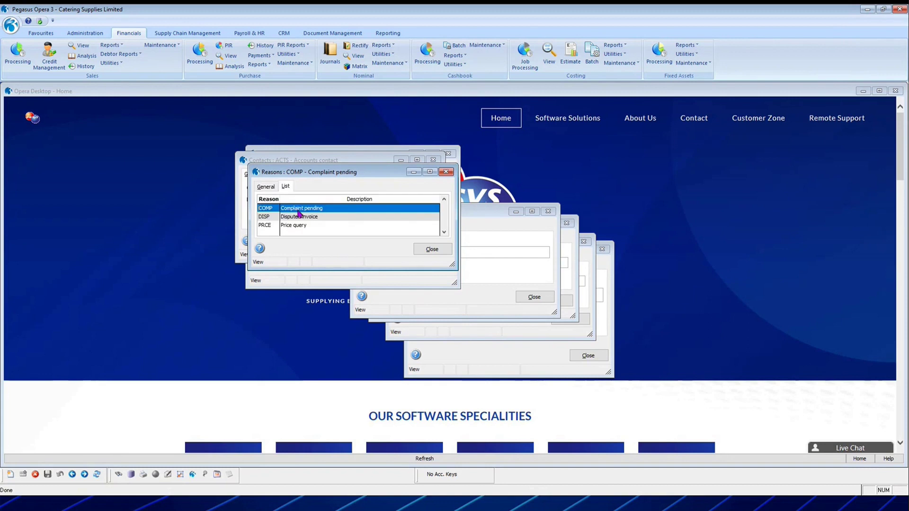
left_click(433, 251)
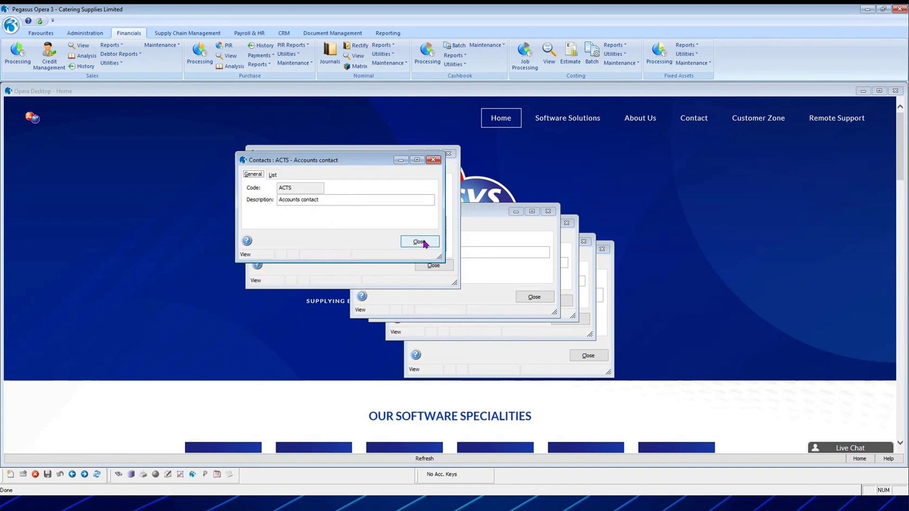
left_click(419, 242)
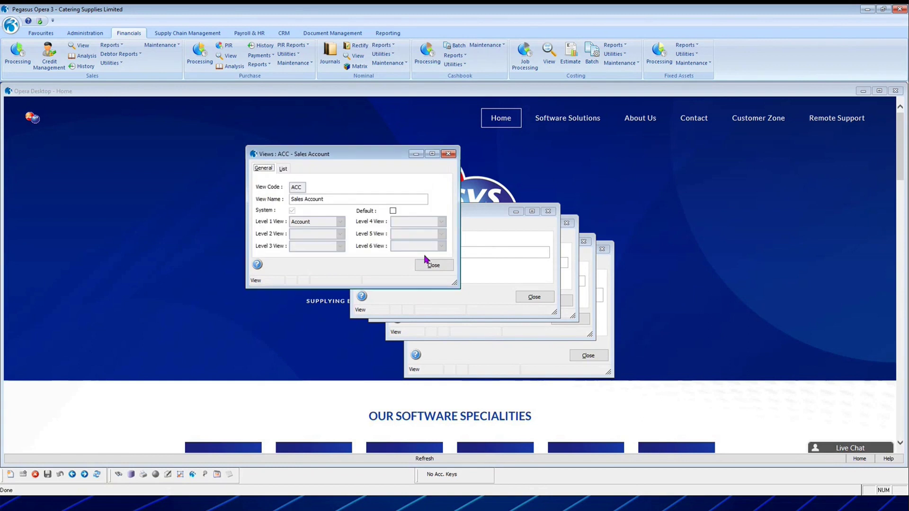
left_click_drag(344, 156, 299, 151)
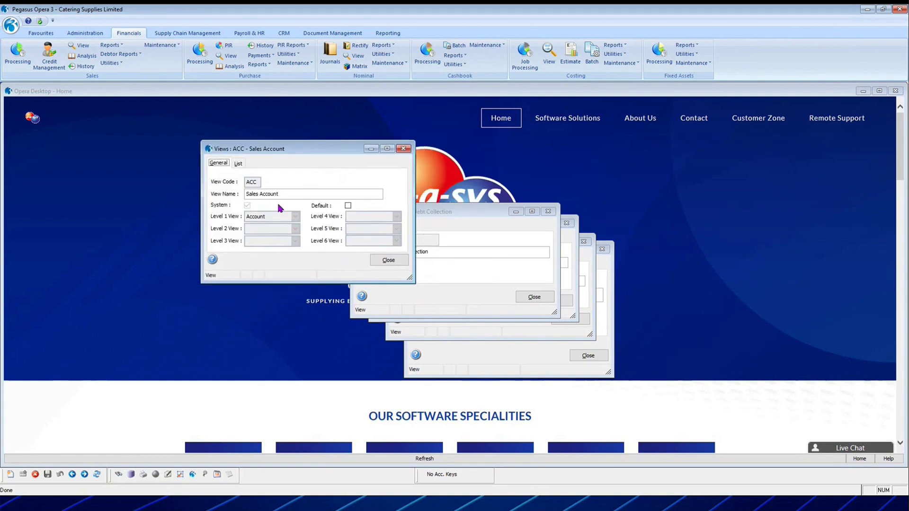
Start a new view record BNK and mark it as the default view.
left_click(11, 475)
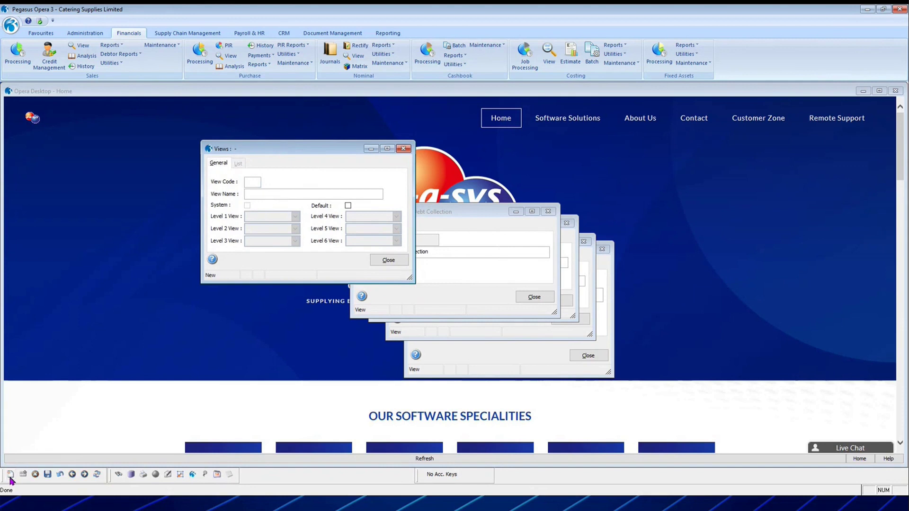
type("B")
key("Tab")
key("space")
key("Tab")
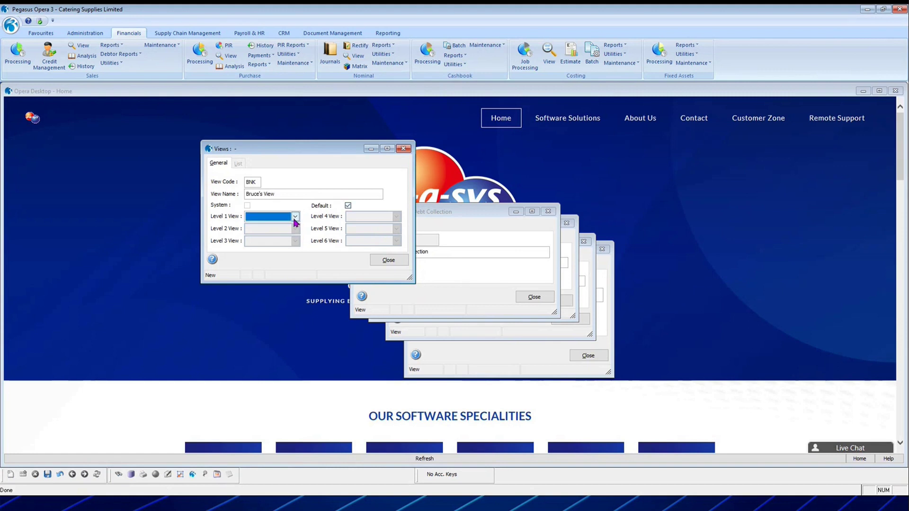
Set levels 1–4 to Year, Month, Analysis Code and Account, then save and close the view.
left_click(294, 219)
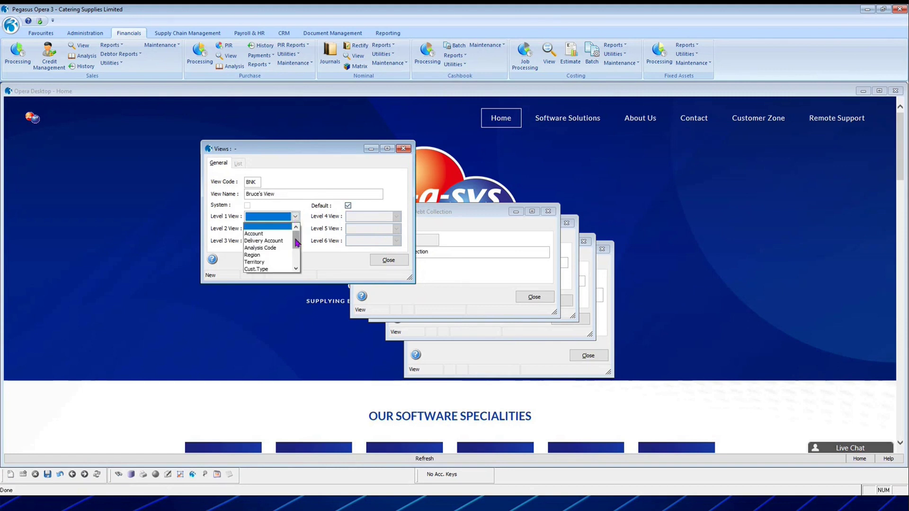
left_click_drag(295, 242, 296, 259)
left_click(274, 269)
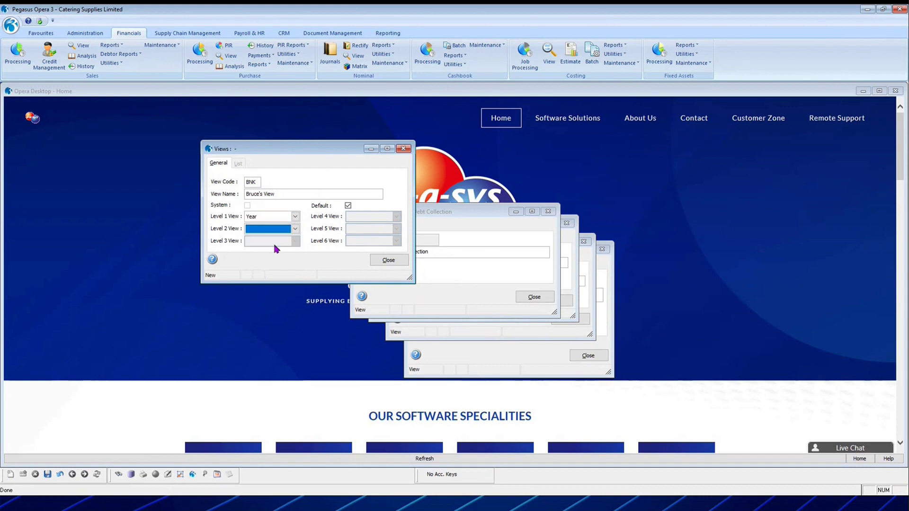
left_click(295, 229)
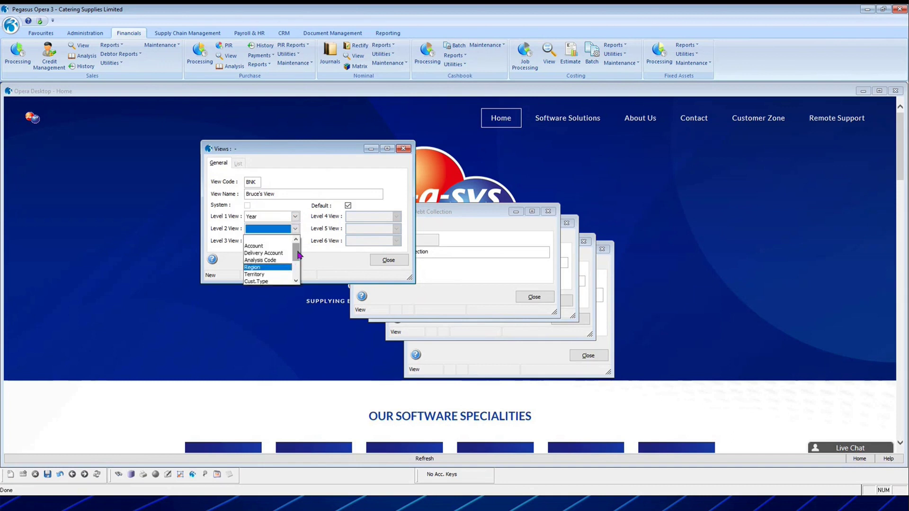
left_click_drag(299, 255, 297, 277)
left_click(278, 279)
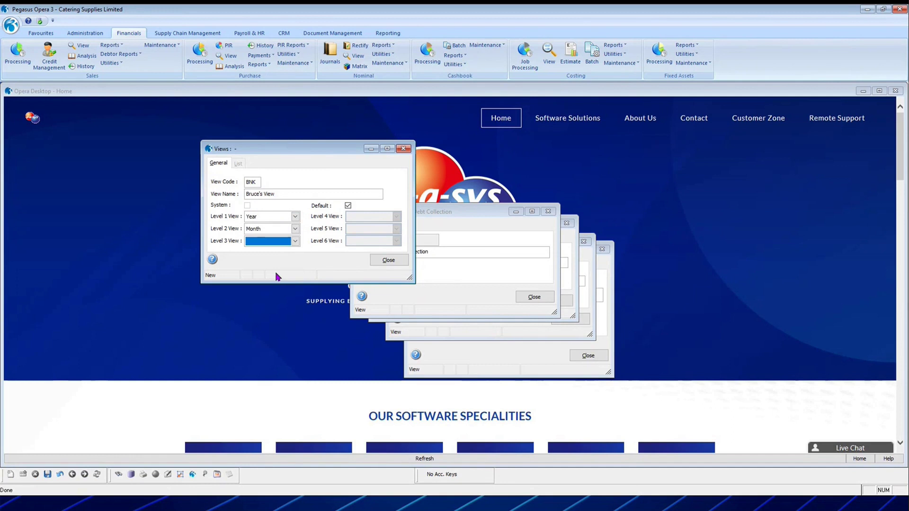
left_click(277, 244)
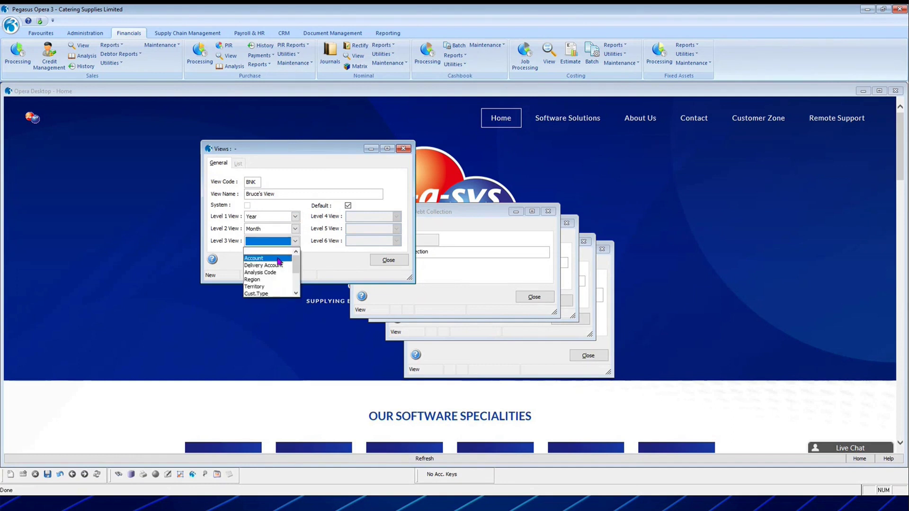
left_click(279, 273)
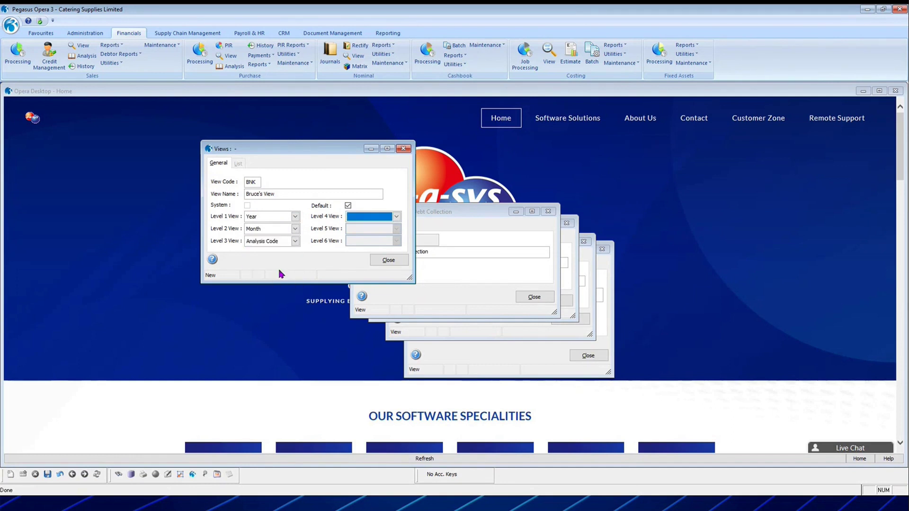
left_click(396, 216)
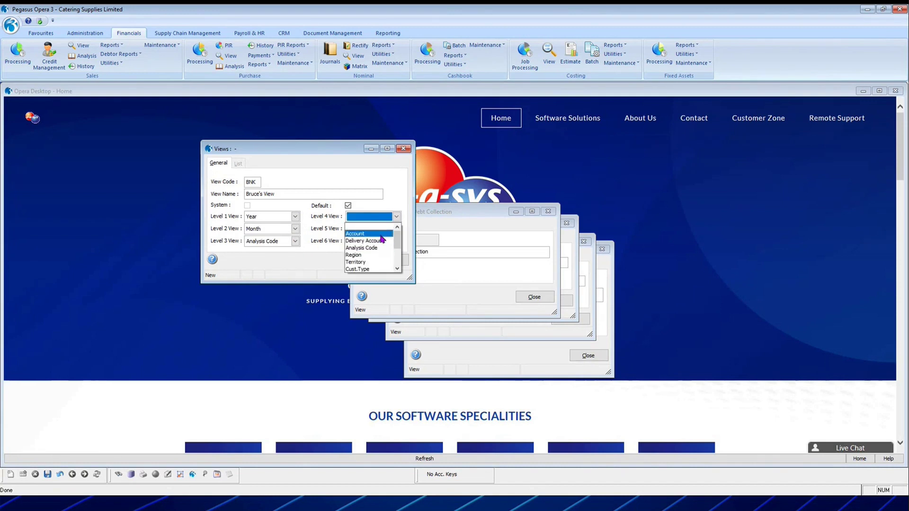
left_click(380, 235)
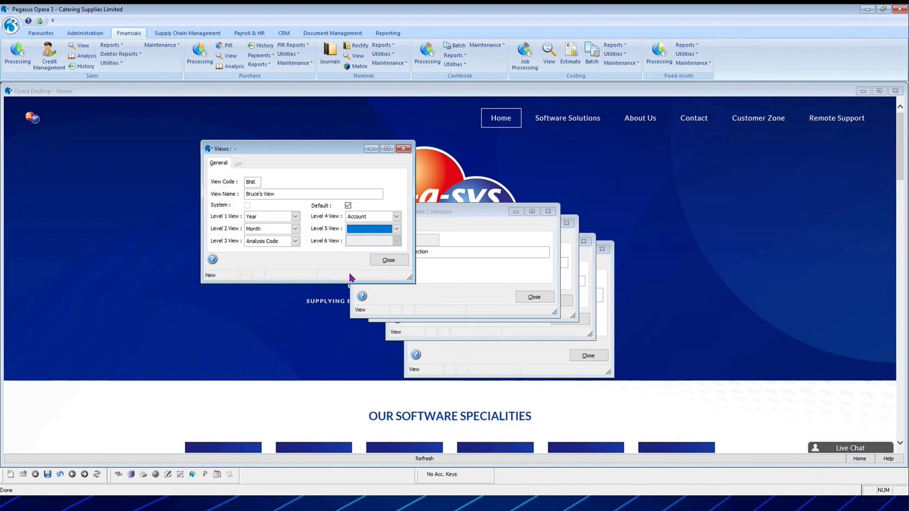
left_click(47, 475)
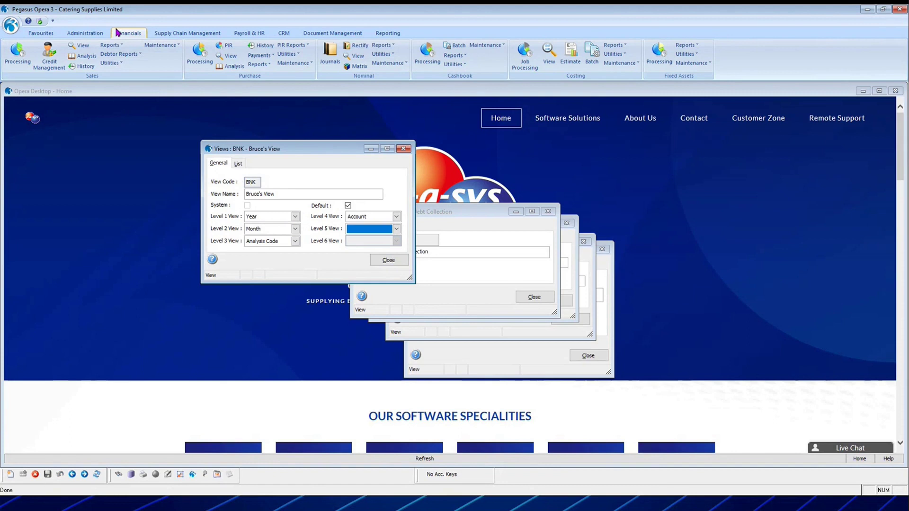
left_click(388, 260)
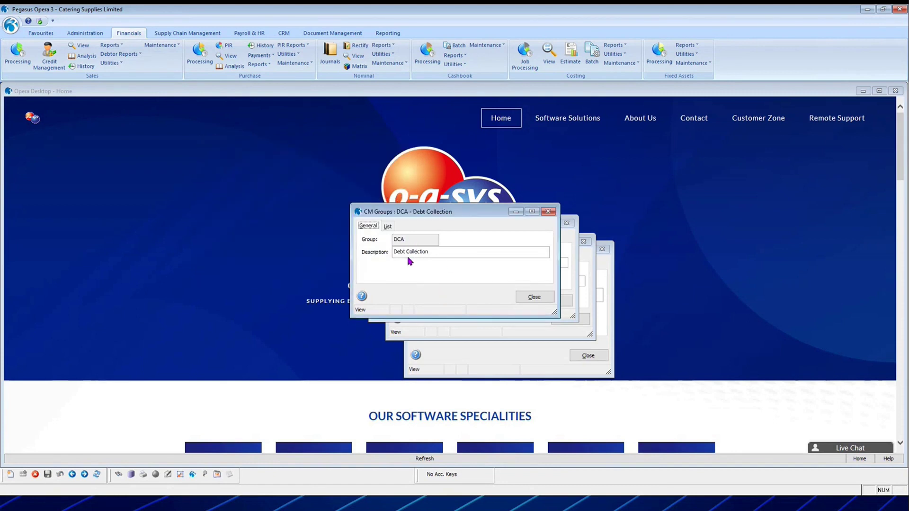
Close the Debt Collection, Auto generated code, Breach of promise and Consultancy records, then advance the slideshow.
left_click(387, 226)
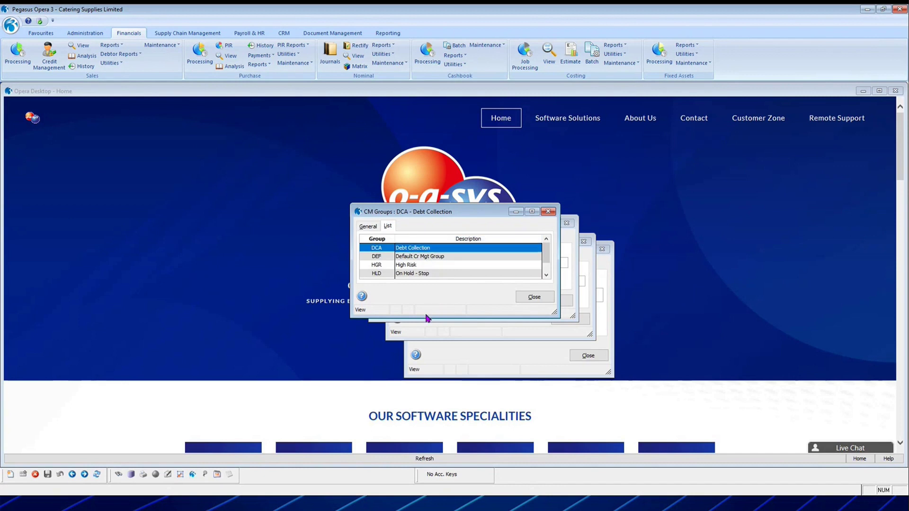
left_click(534, 298)
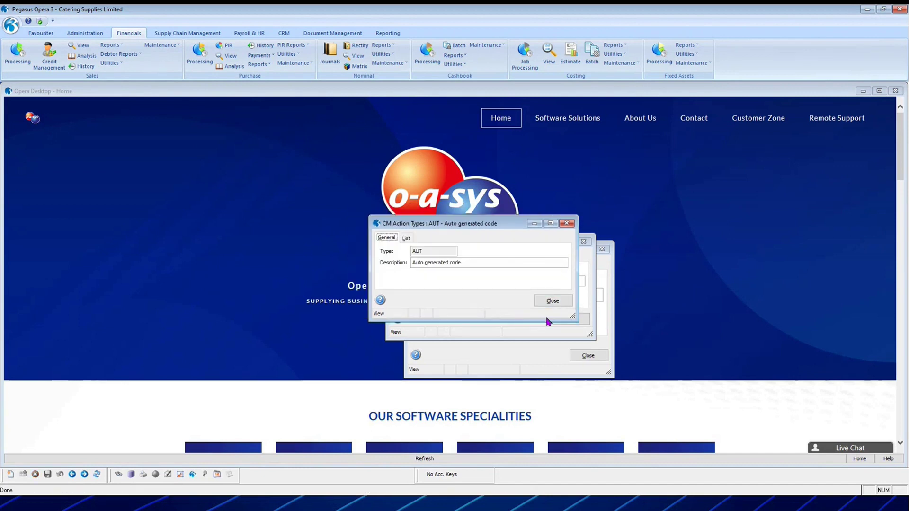
left_click(555, 304)
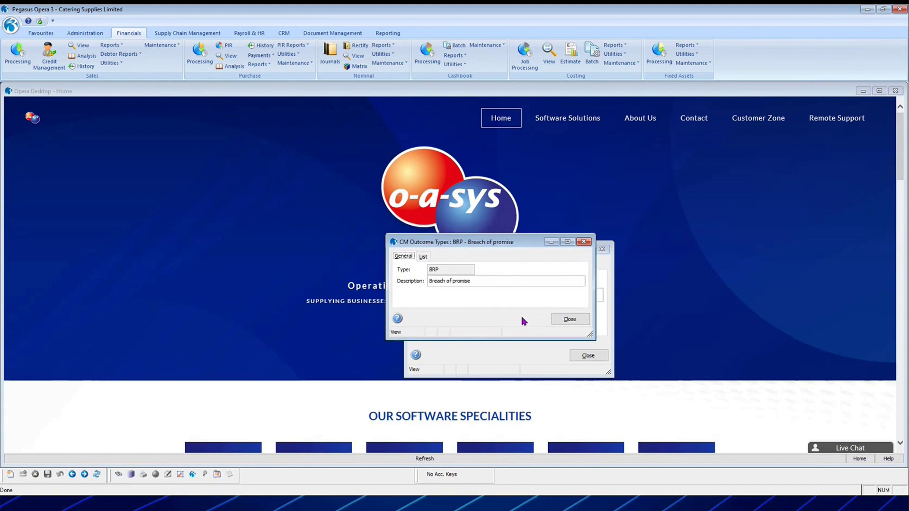
left_click(568, 320)
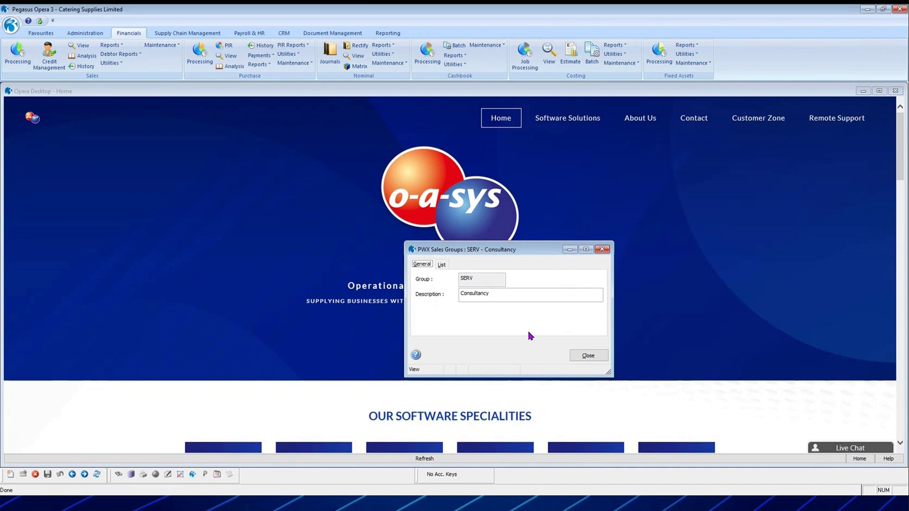
left_click(591, 358)
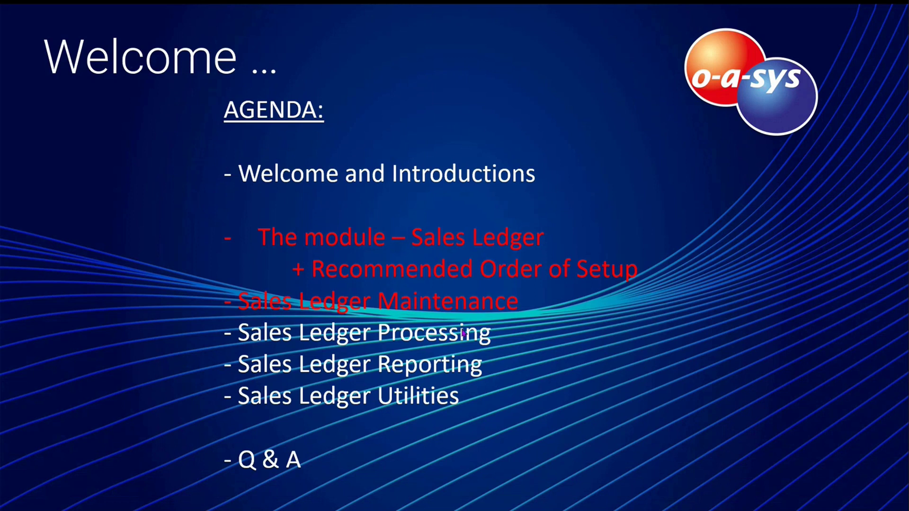
left_click(393, 351)
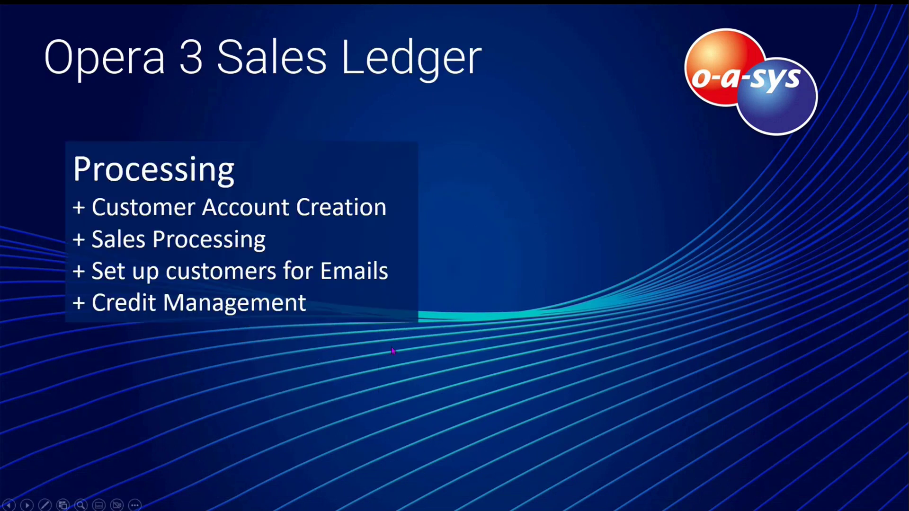
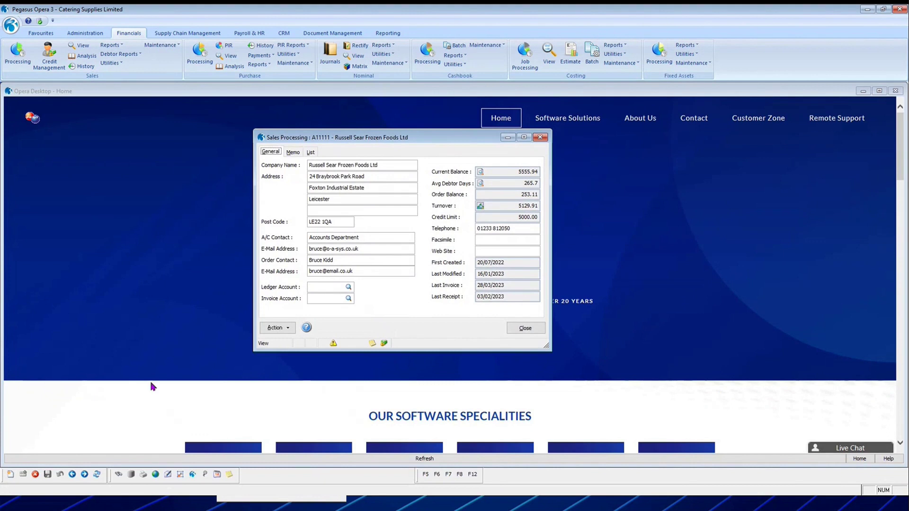
Create a new customer account code without a model, using the STD profile and 45DAYS terms.
left_click(11, 473)
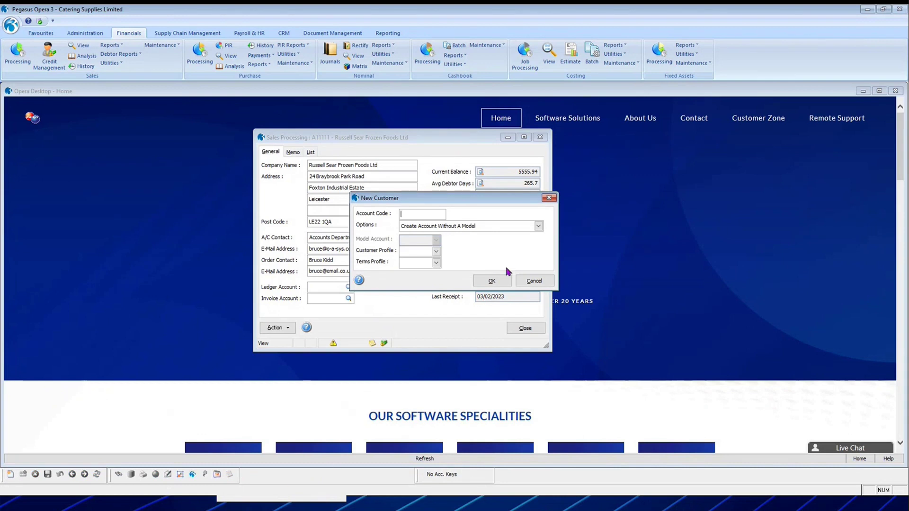
type("AAAAA11")
key("Tab")
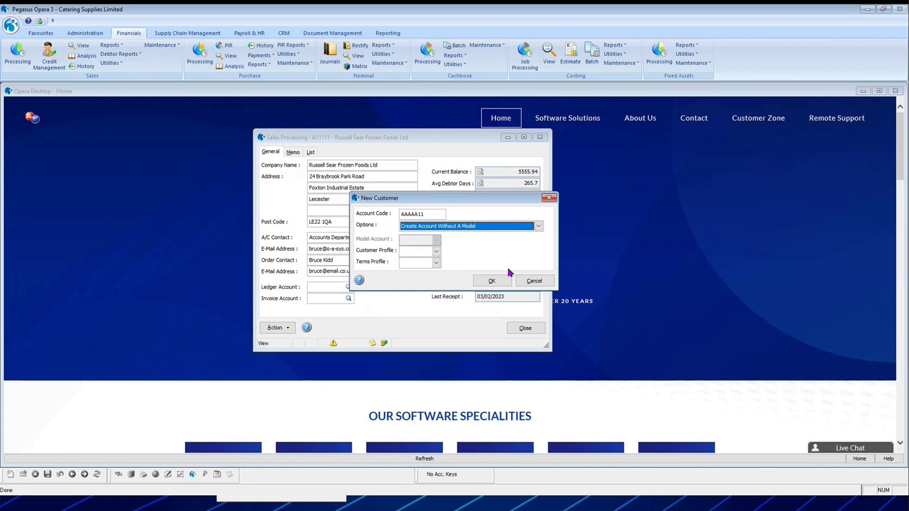
left_click(462, 227)
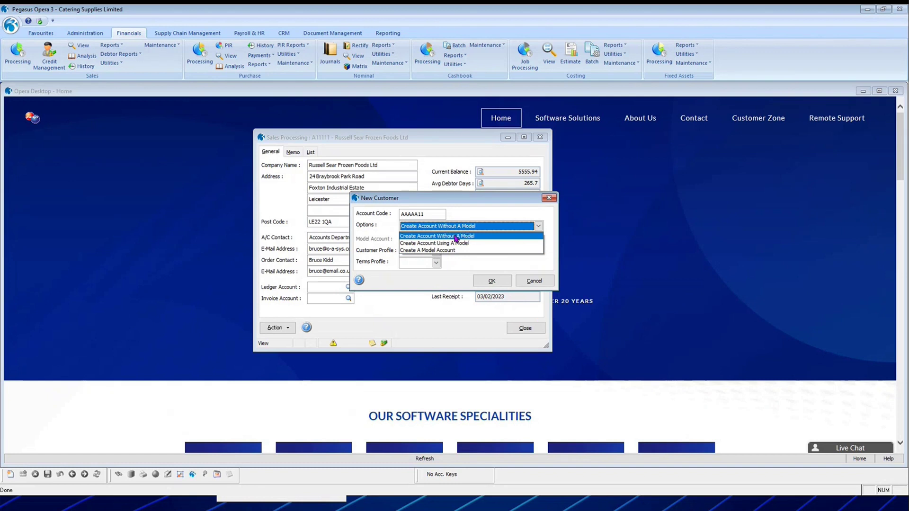
left_click(456, 237)
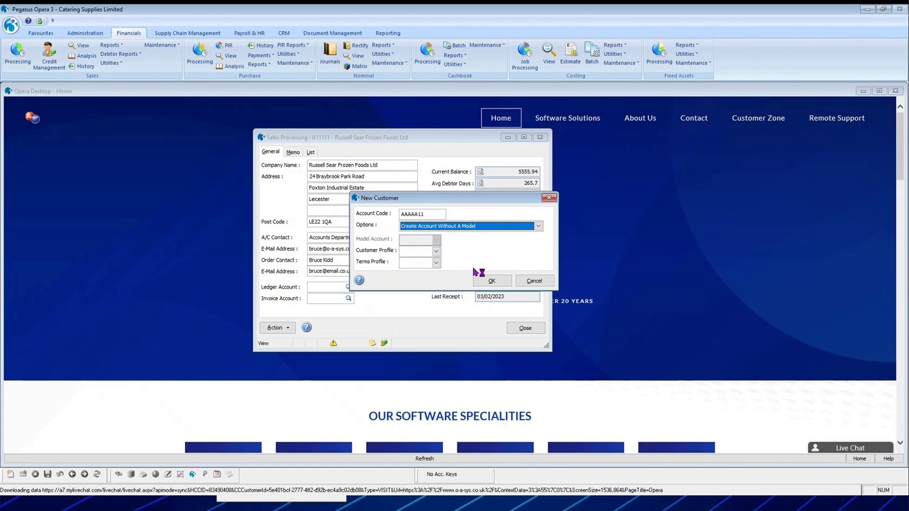
key("Tab")
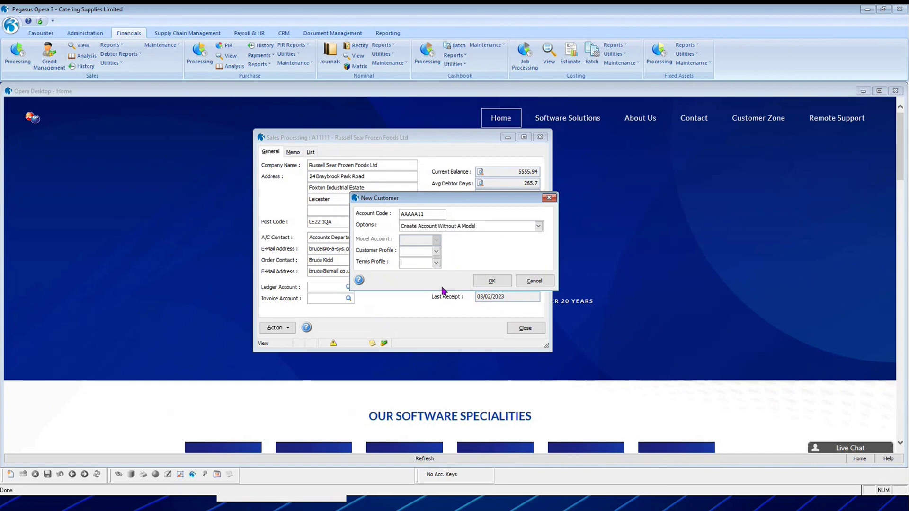
left_click(437, 252)
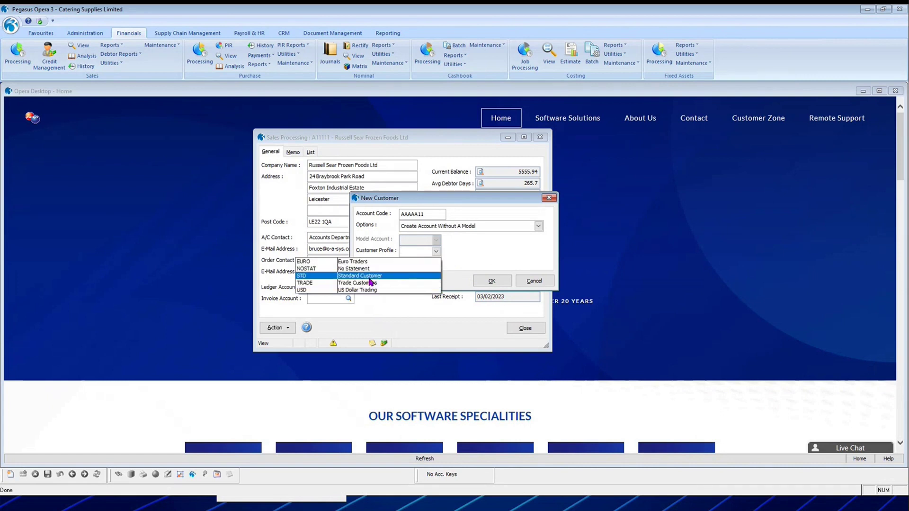
left_click(369, 278)
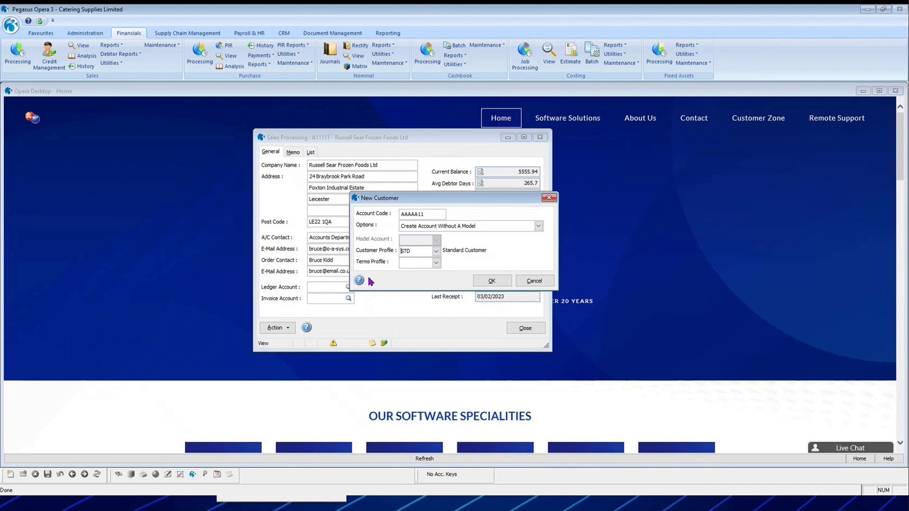
left_click(437, 263)
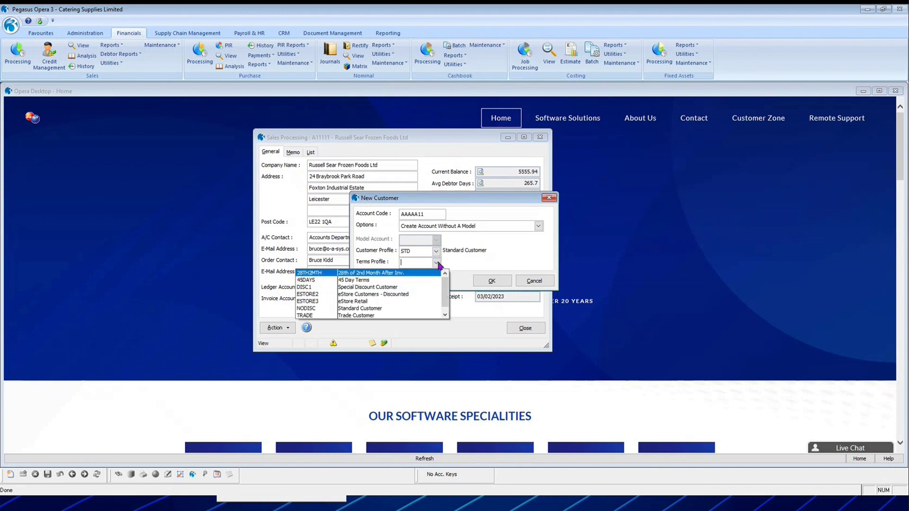
left_click(399, 282)
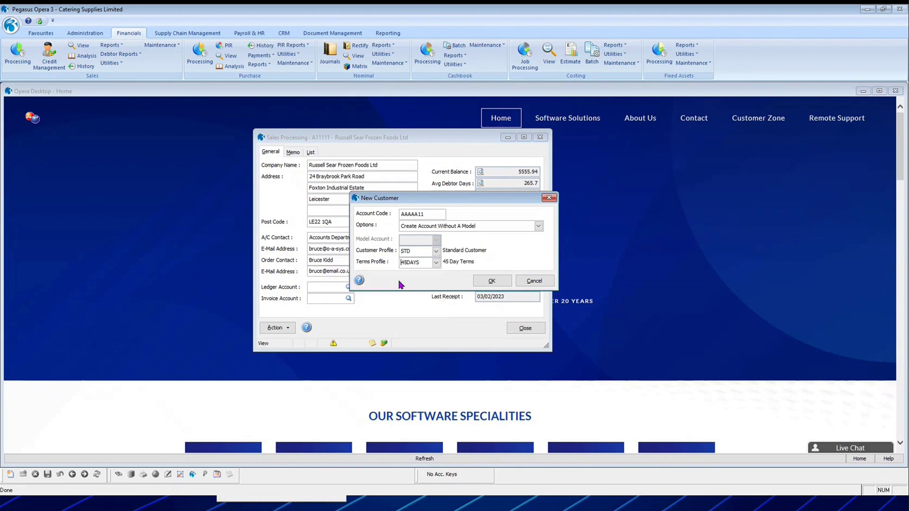
left_click(492, 283)
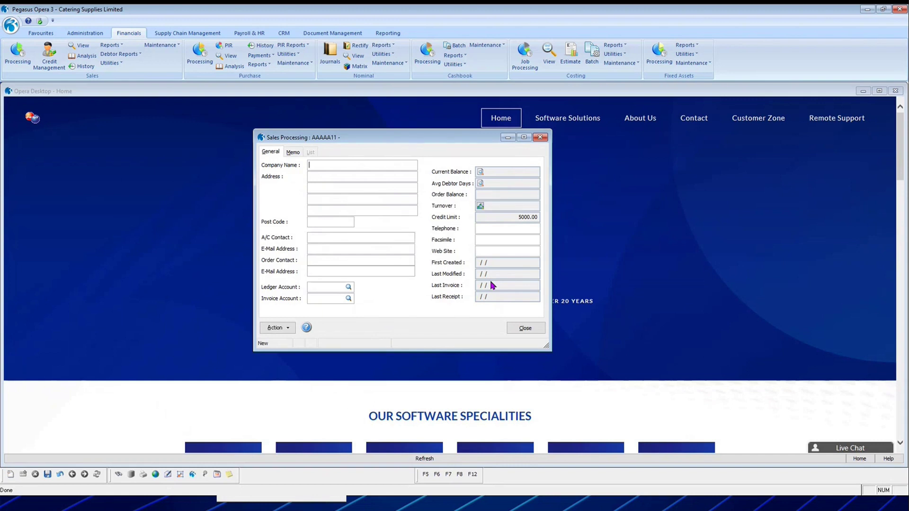
key("Tab")
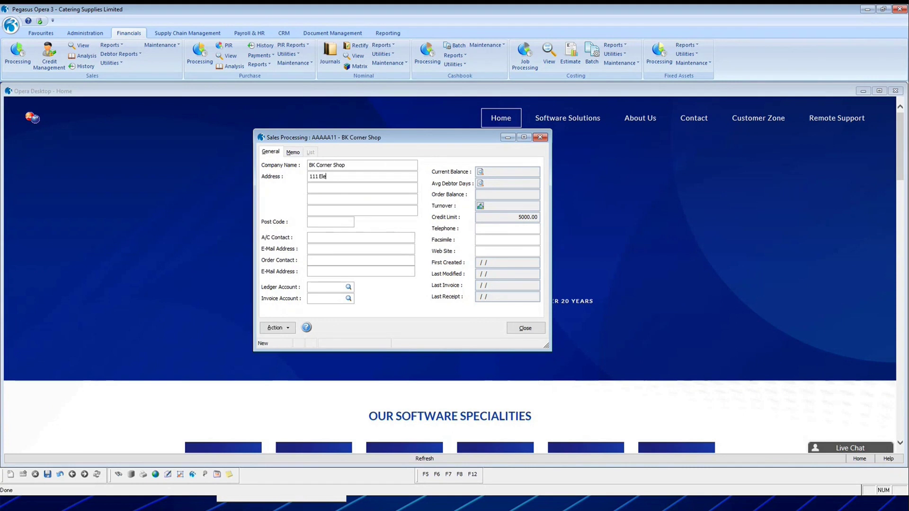
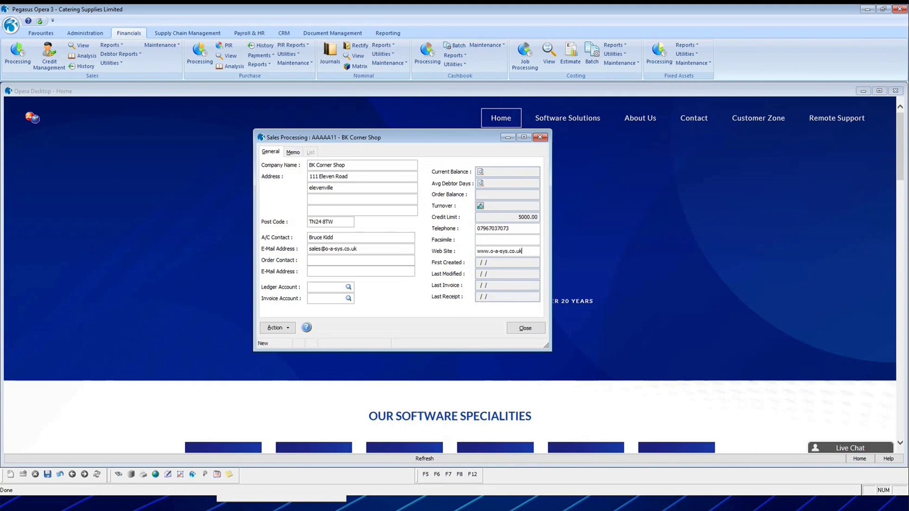
left_click(47, 474)
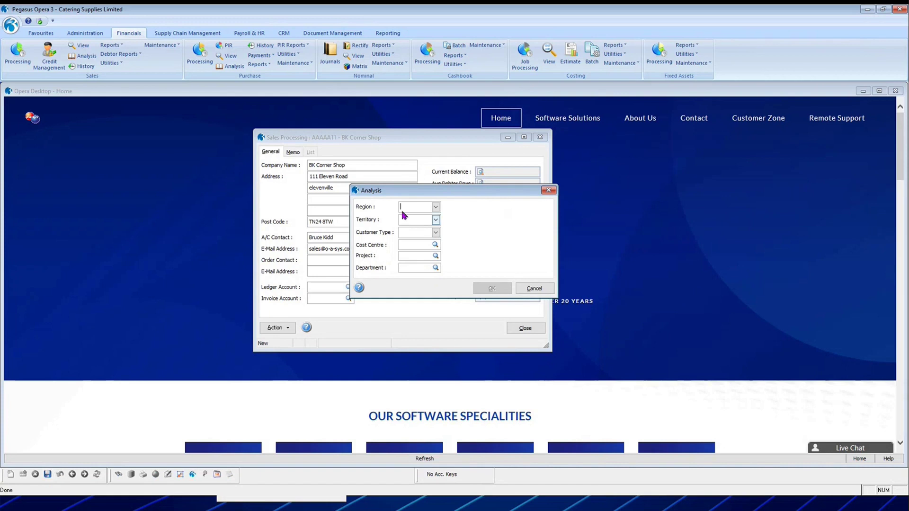
Set region SE (South-East England), territory EX1 and customer type CON (Corner Shop), and confirm.
left_click(436, 207)
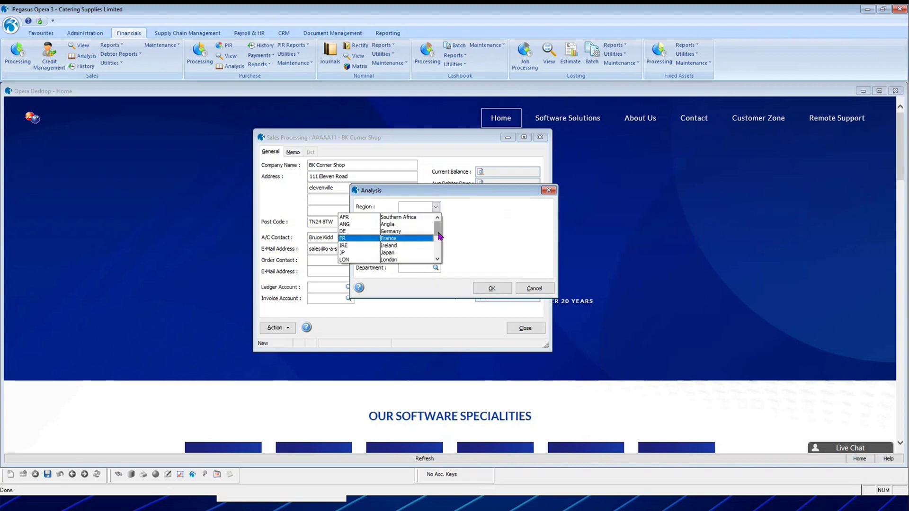
scroll(439, 244, "down", 3)
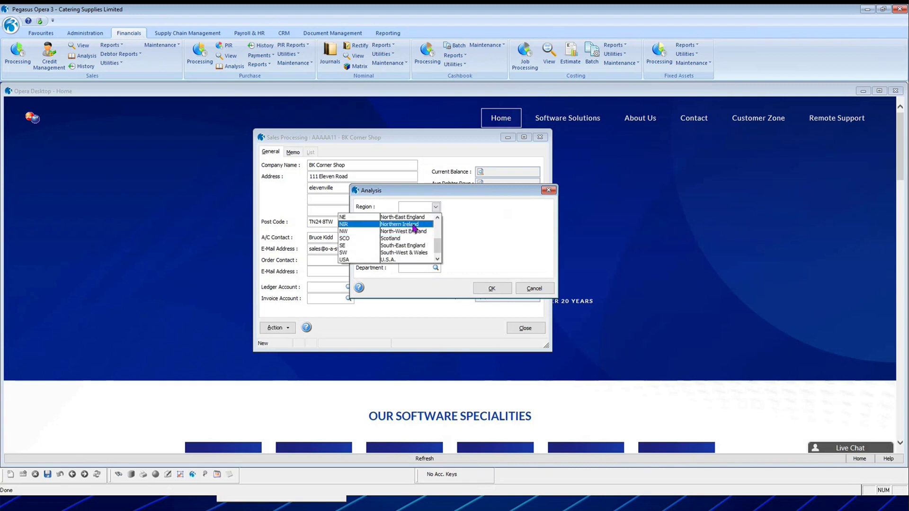
left_click(419, 246)
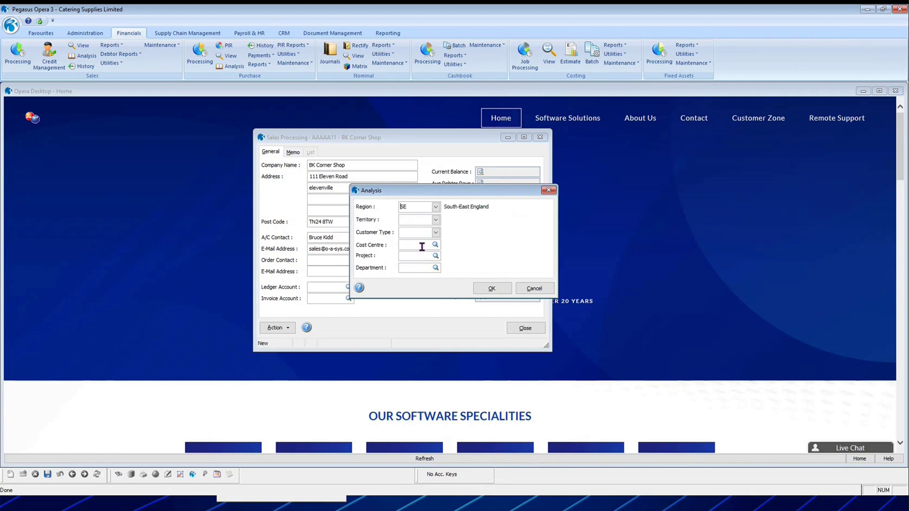
left_click(435, 221)
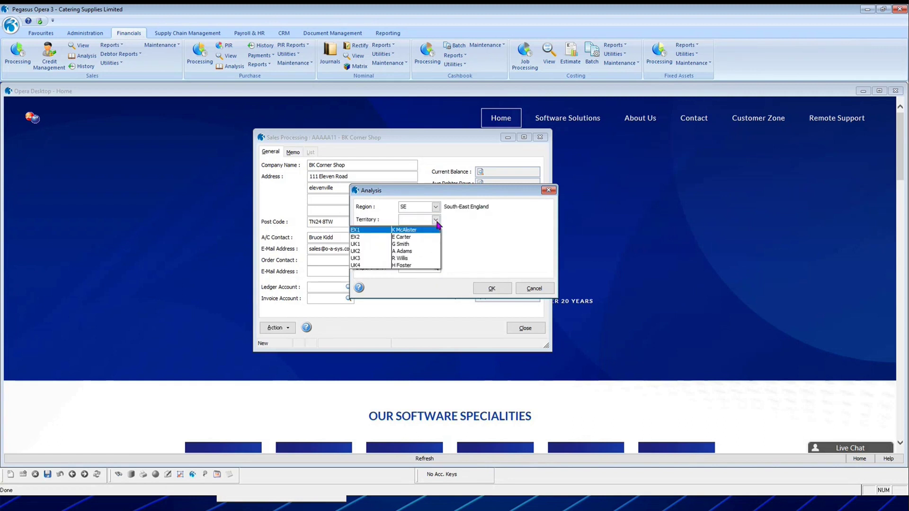
left_click(416, 231)
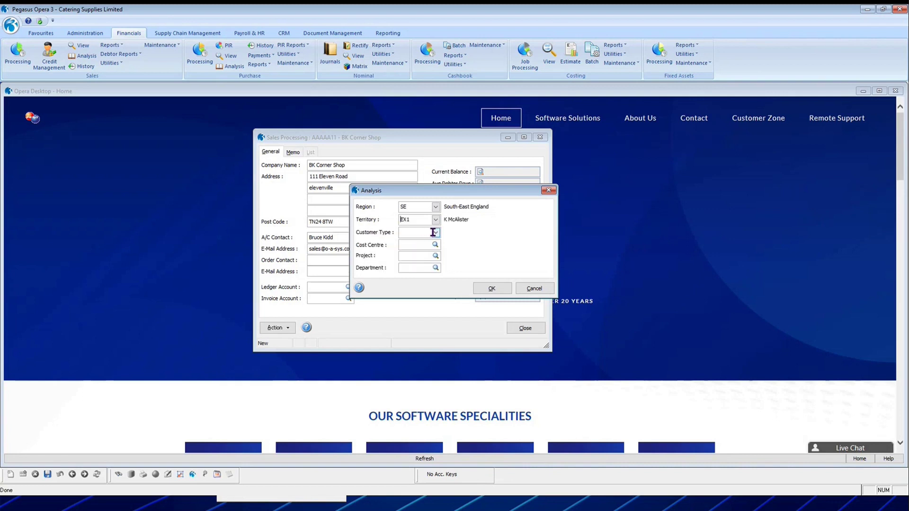
left_click(437, 232)
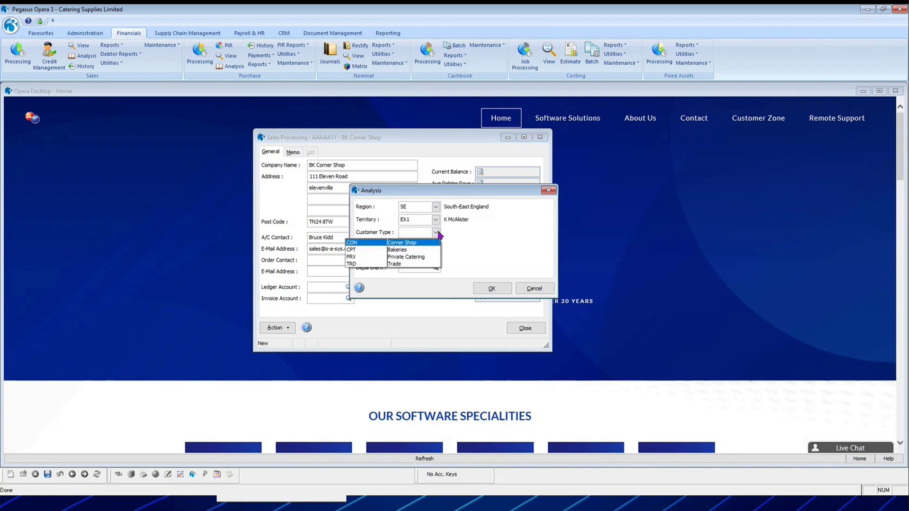
left_click(420, 244)
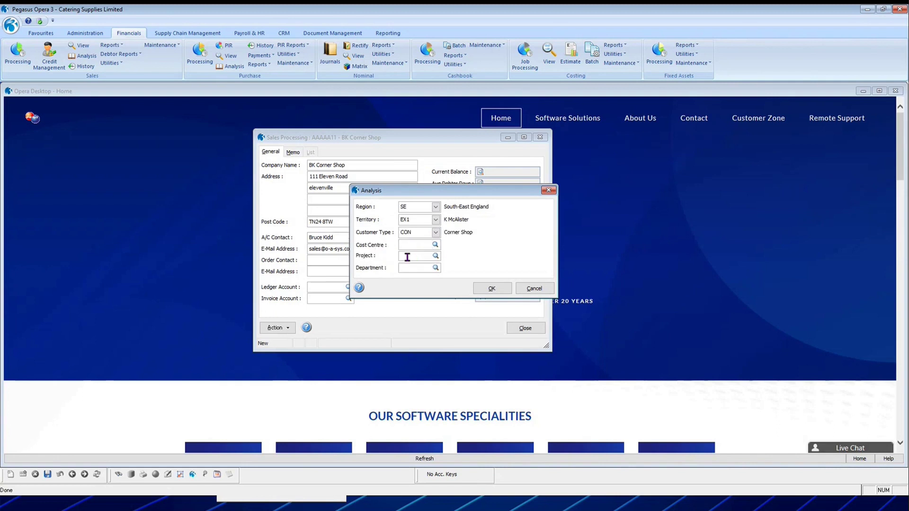
left_click(492, 290)
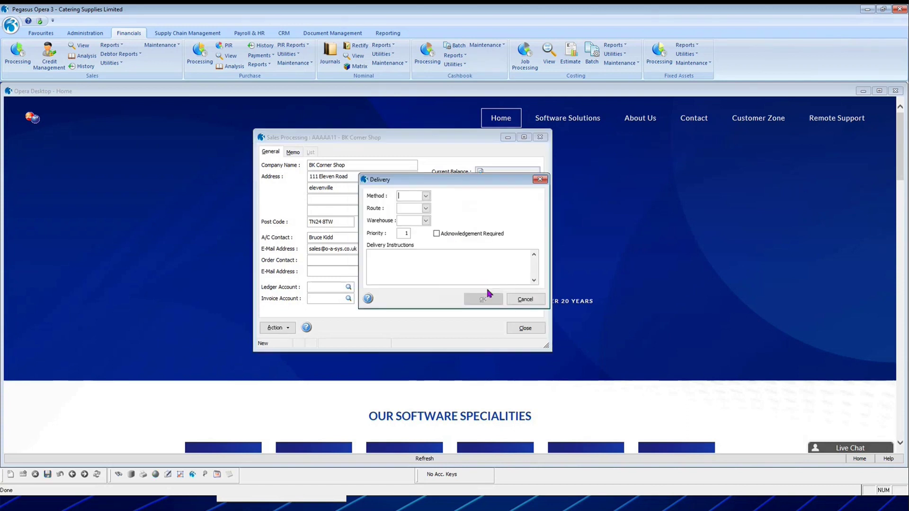
Set delivery method WED, route TN, warehouse MAIN and priority 1, then save the delivery details.
left_click_drag(420, 179, 379, 198)
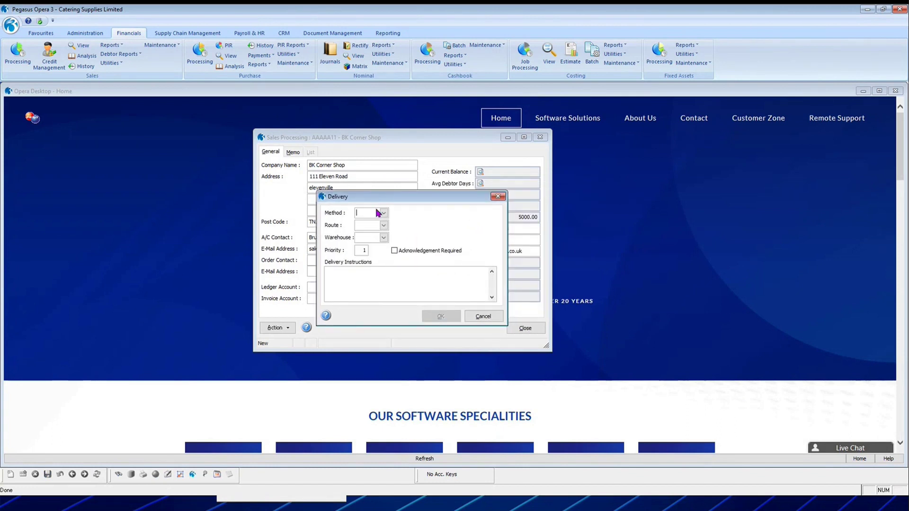
left_click(384, 213)
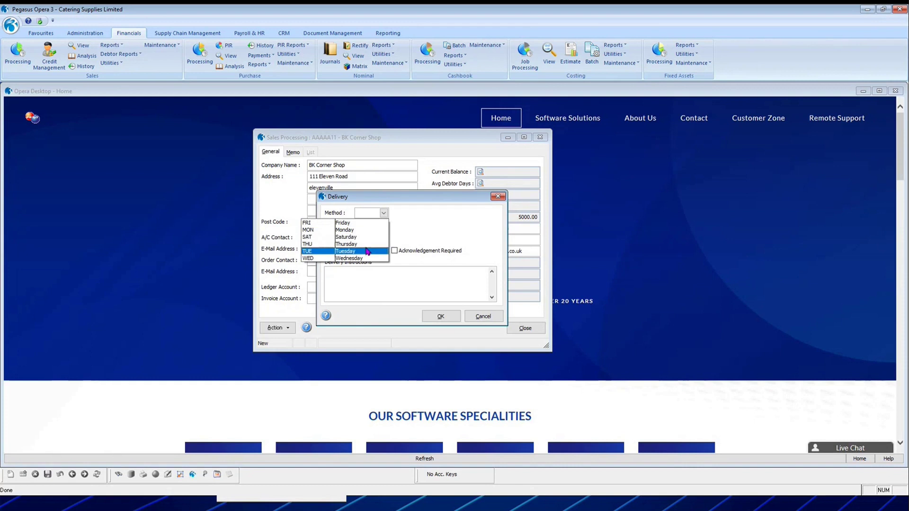
left_click(363, 230)
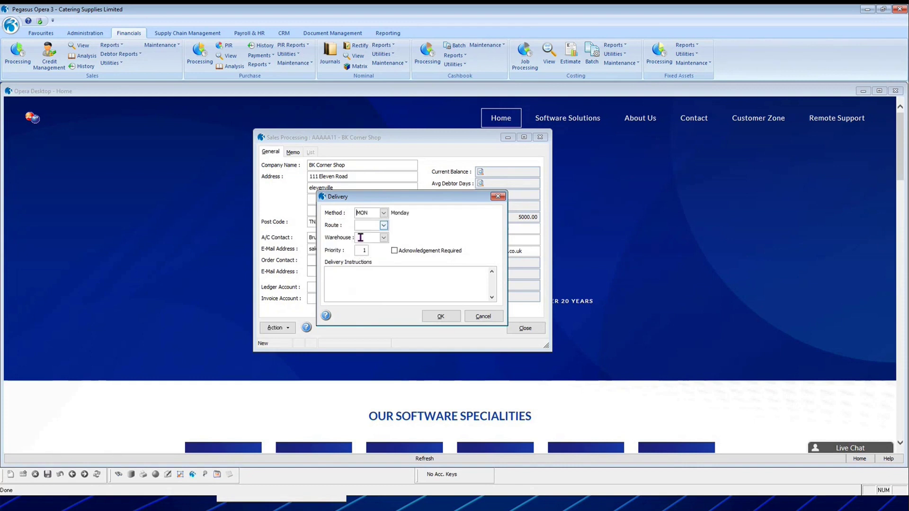
left_click(384, 226)
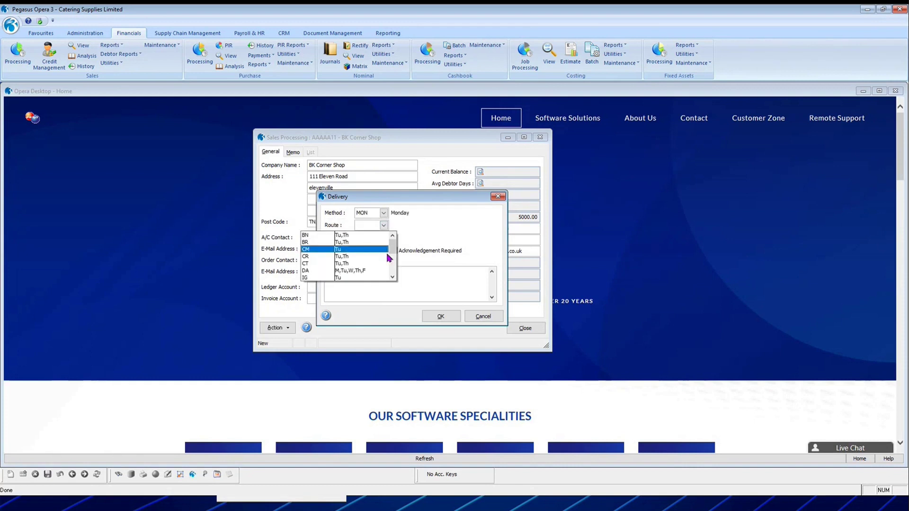
left_click(392, 277)
left_click(376, 277)
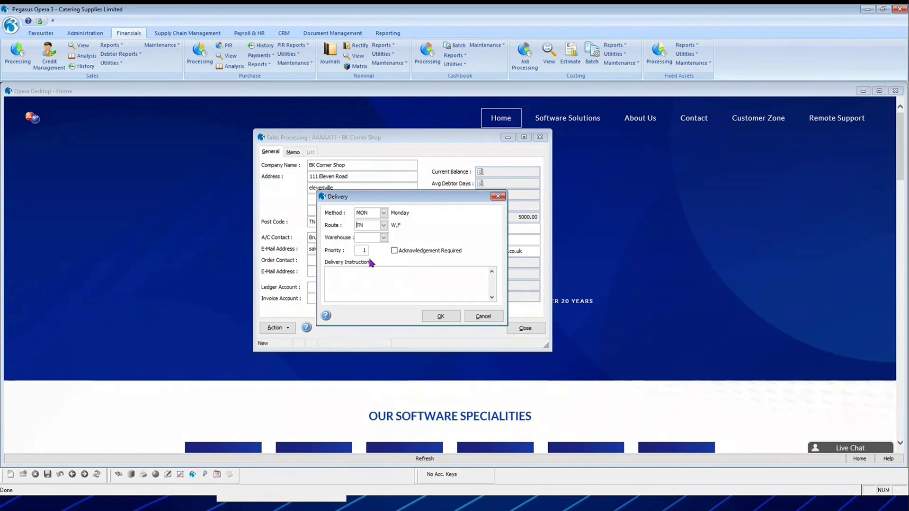
left_click(384, 213)
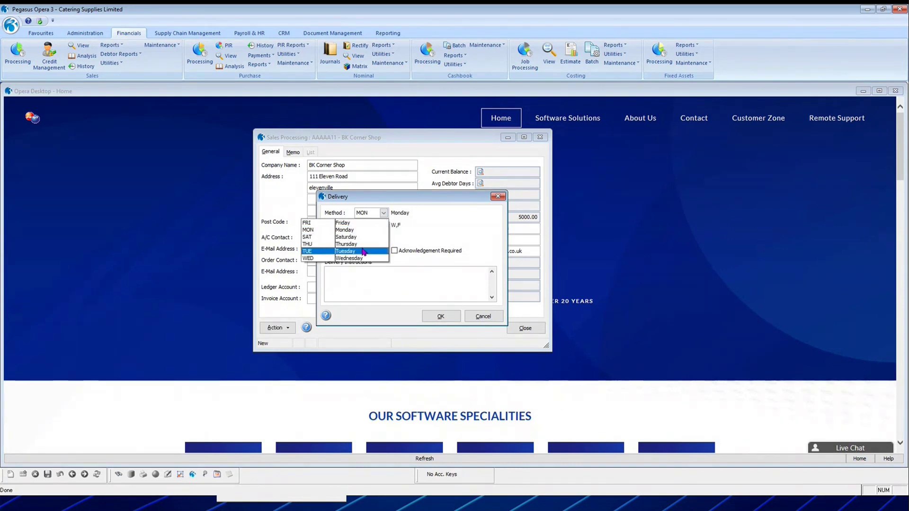
left_click(362, 259)
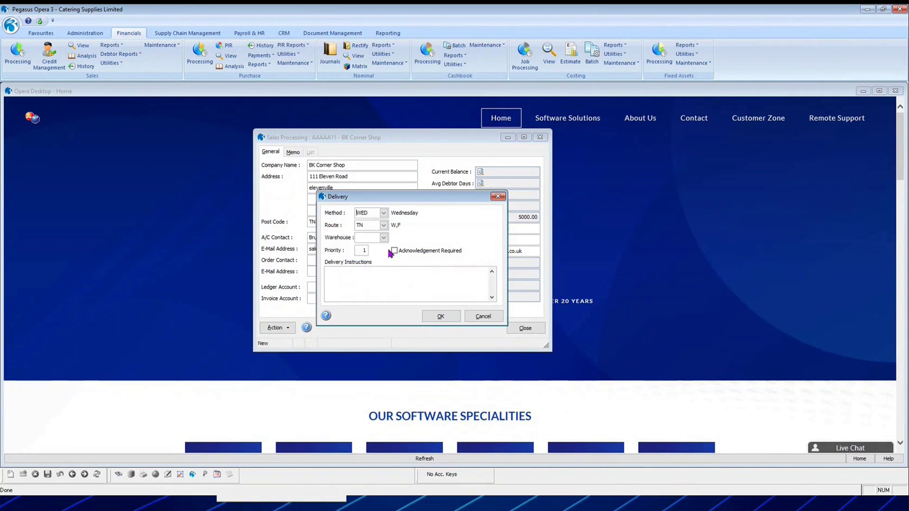
left_click(383, 238)
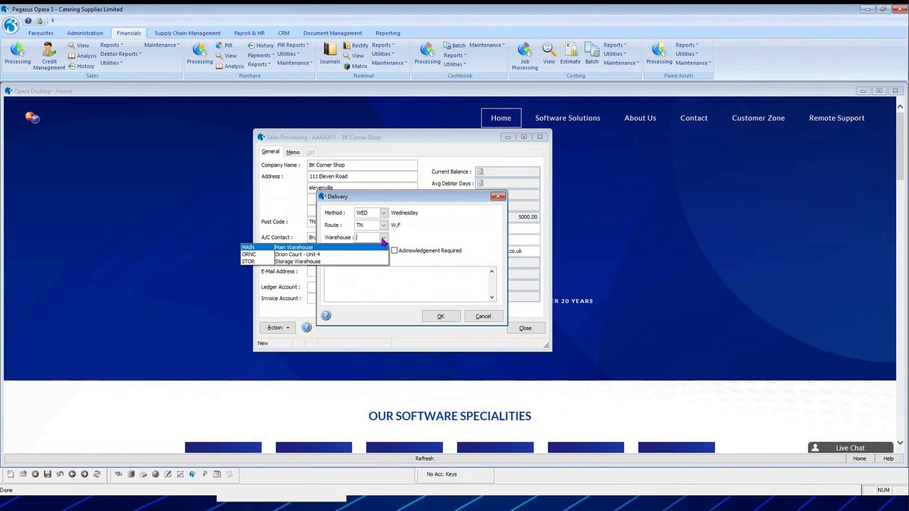
left_click(363, 248)
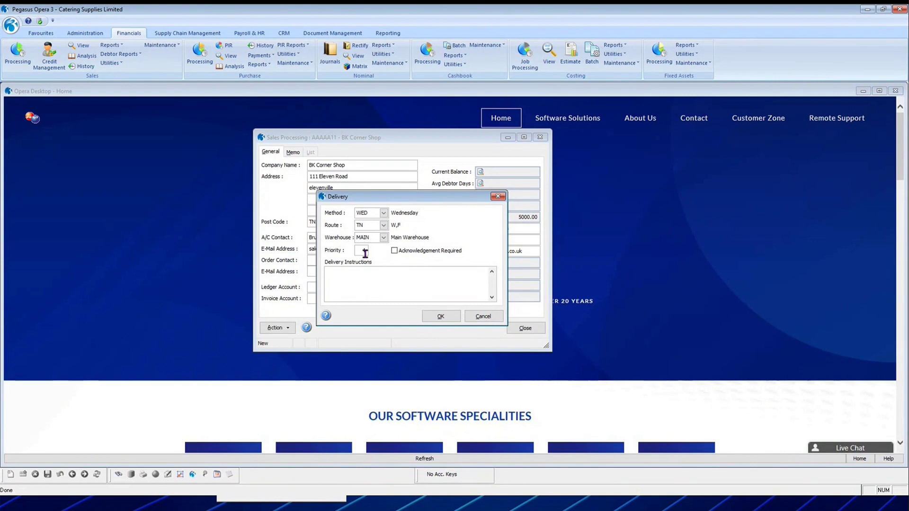
type("1")
key("Tab")
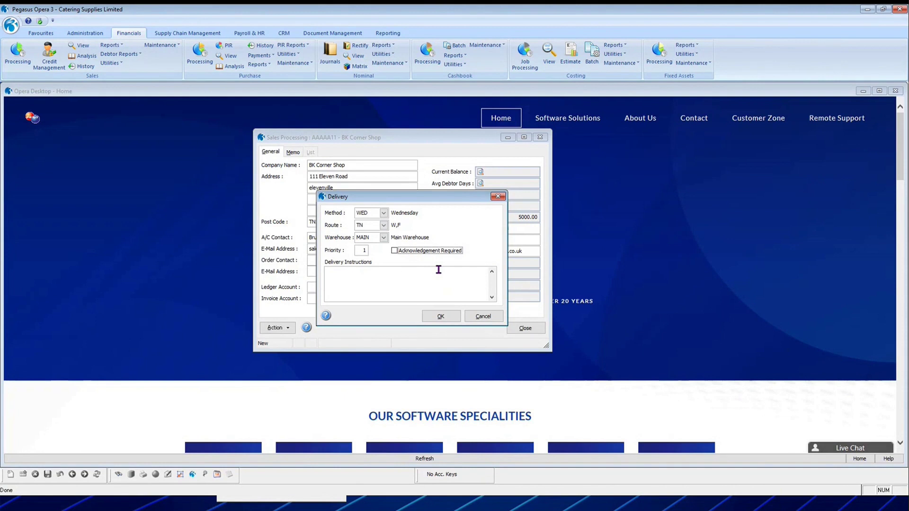
left_click(438, 316)
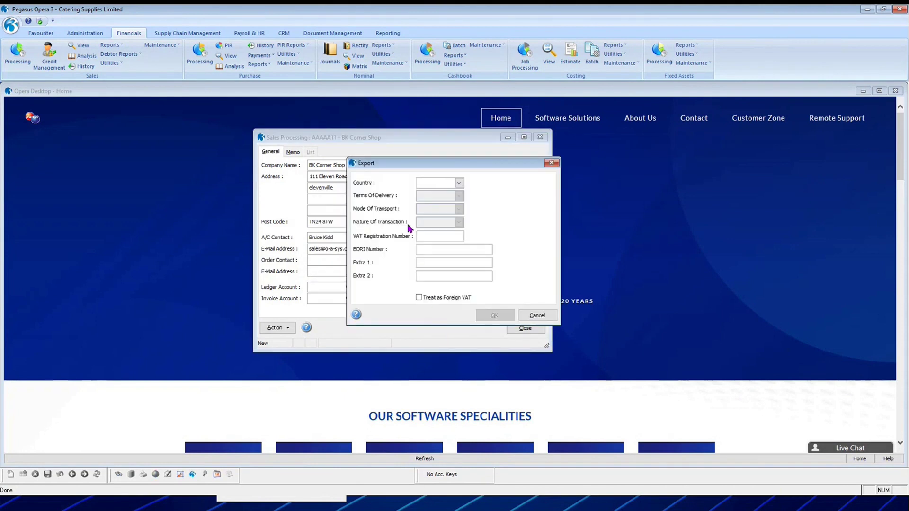
Choose export country GB – United Kingdom, enter the VAT registration number, and save.
left_click(459, 183)
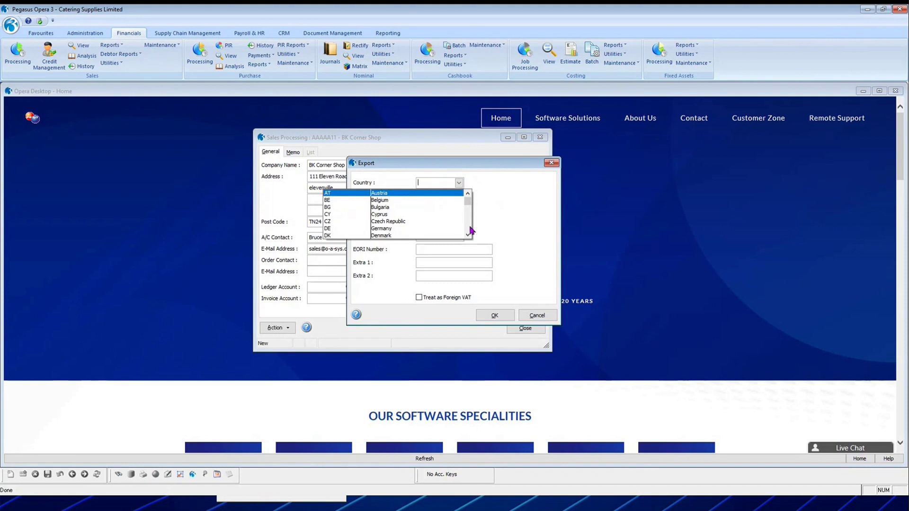
scroll(471, 231, "down", 5)
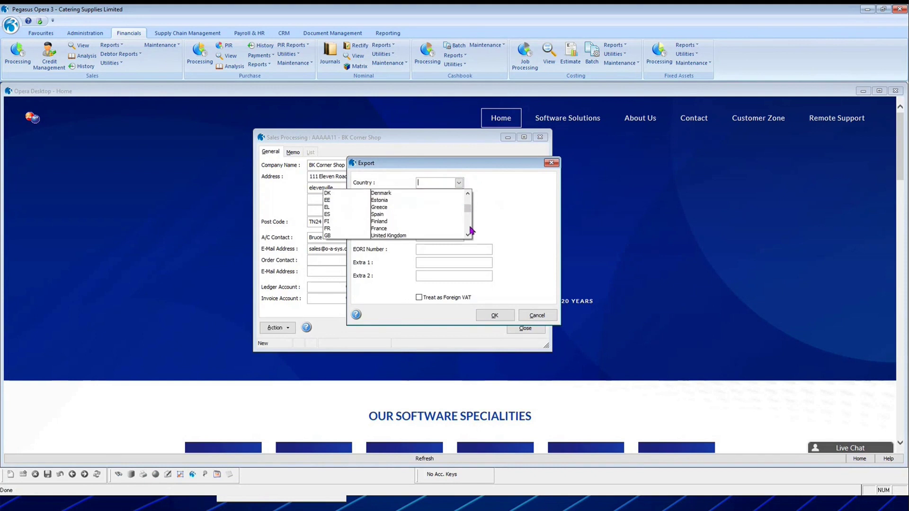
left_click(419, 235)
left_click(429, 238)
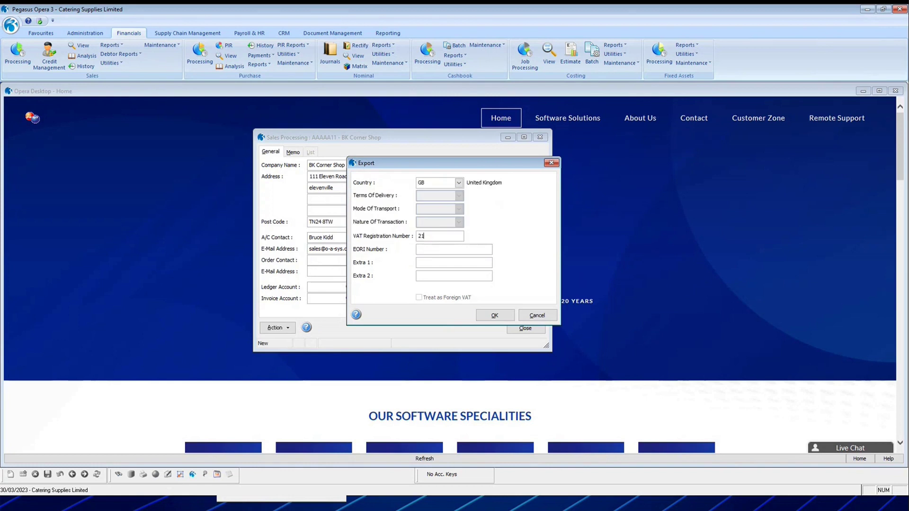
left_click(494, 315)
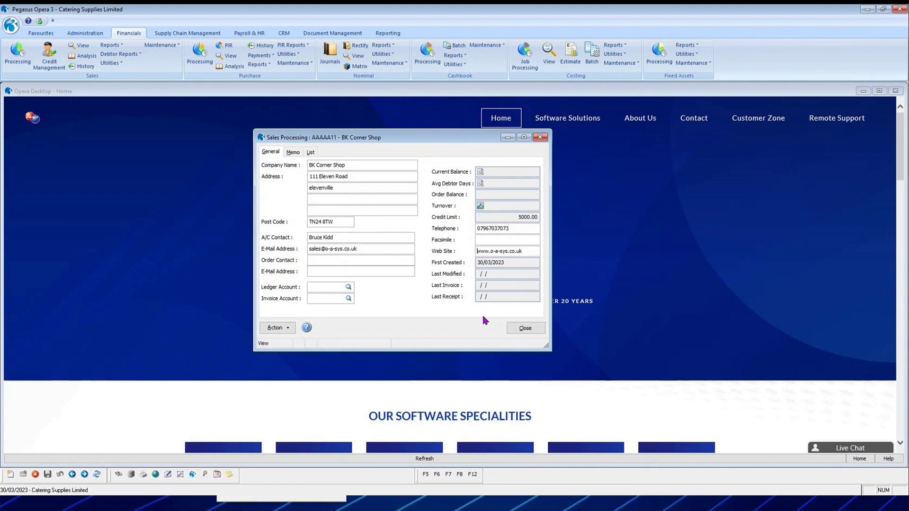
In the account Options, switch the customer profile to NOSTAT (No Statement) and save.
left_click(287, 329)
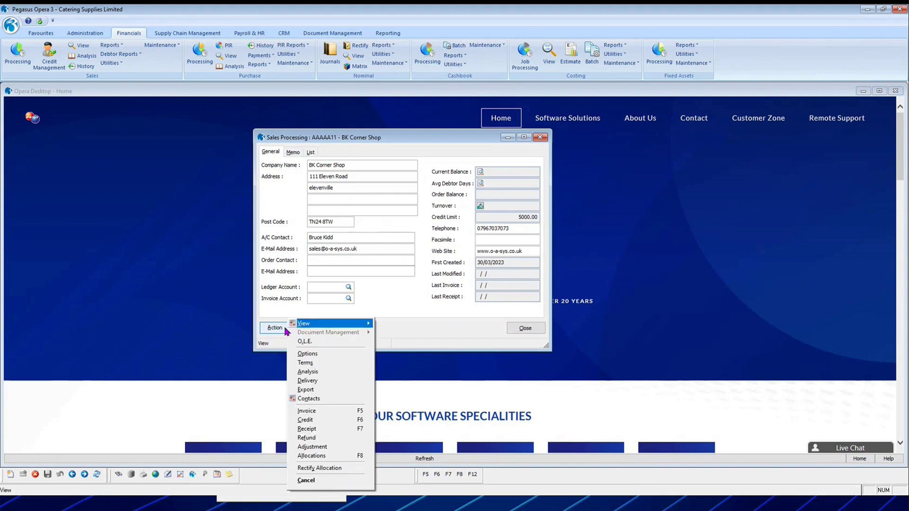
left_click(314, 356)
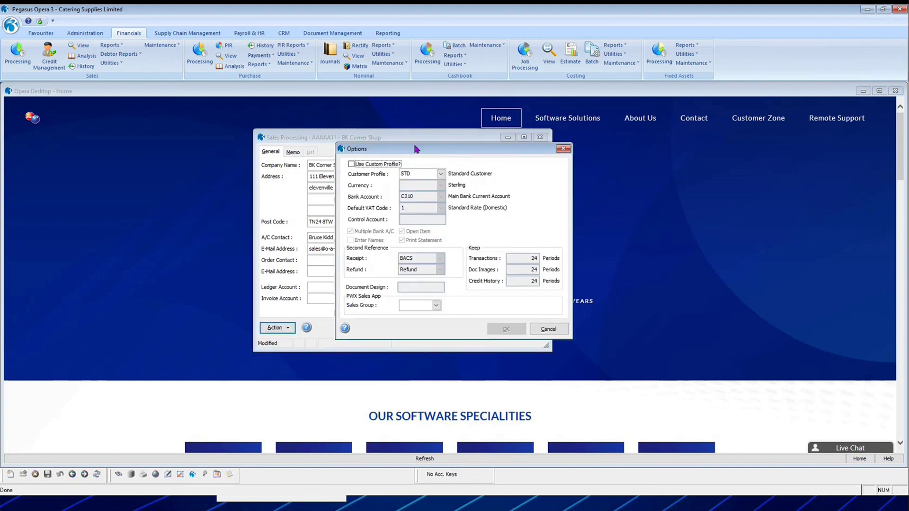
left_click_drag(416, 150, 422, 142)
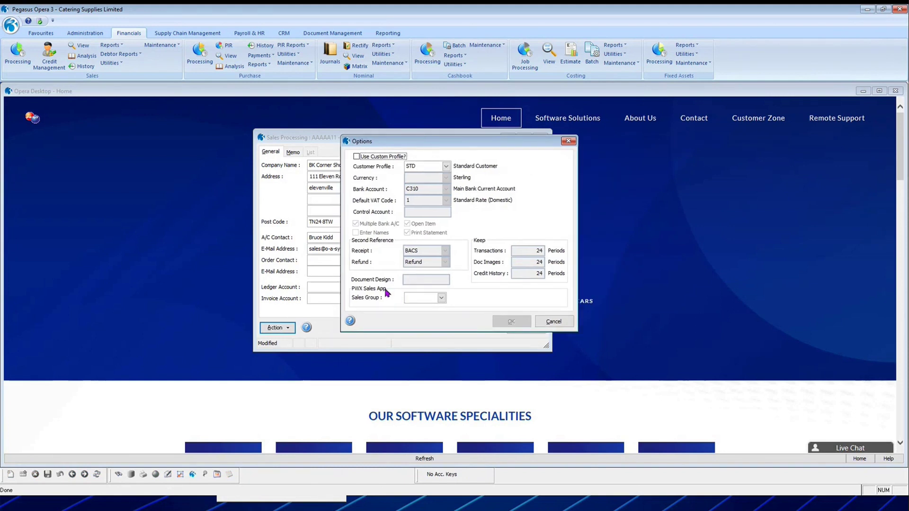
left_click(447, 168)
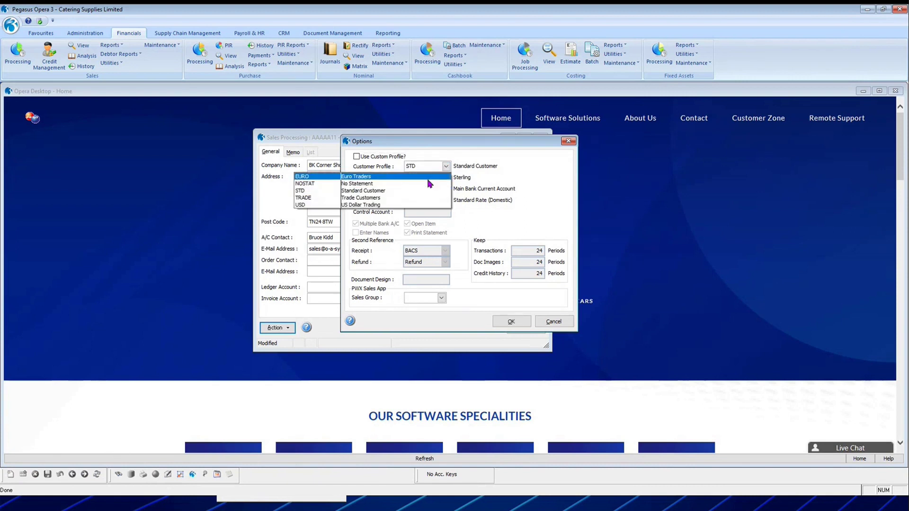
left_click(397, 184)
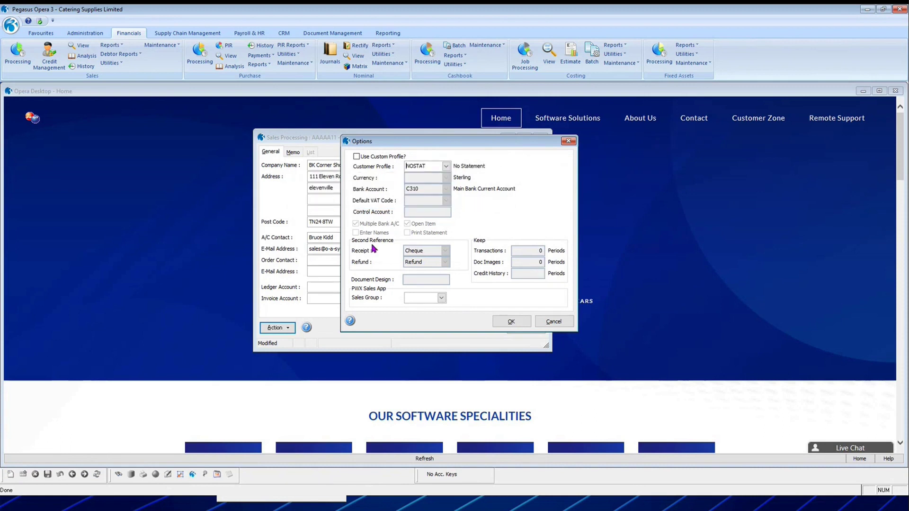
left_click(409, 298)
left_click(516, 322)
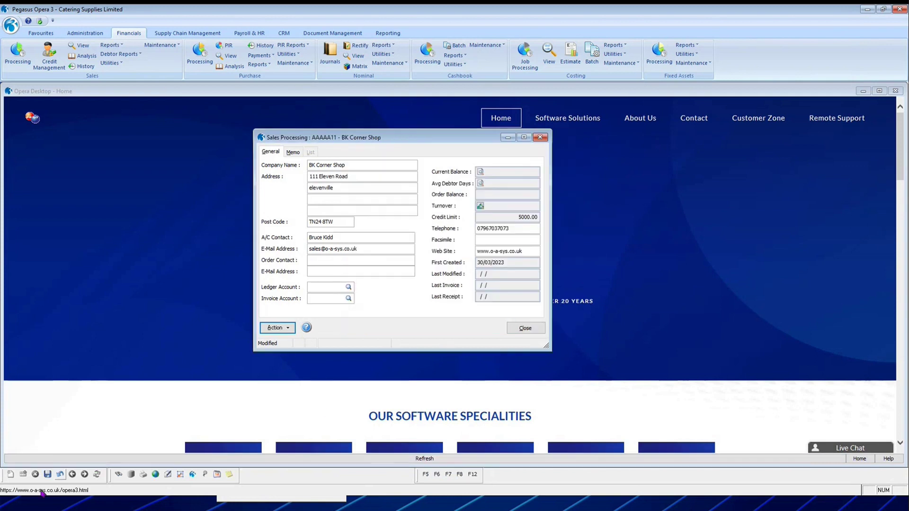
left_click(276, 329)
left_click(305, 363)
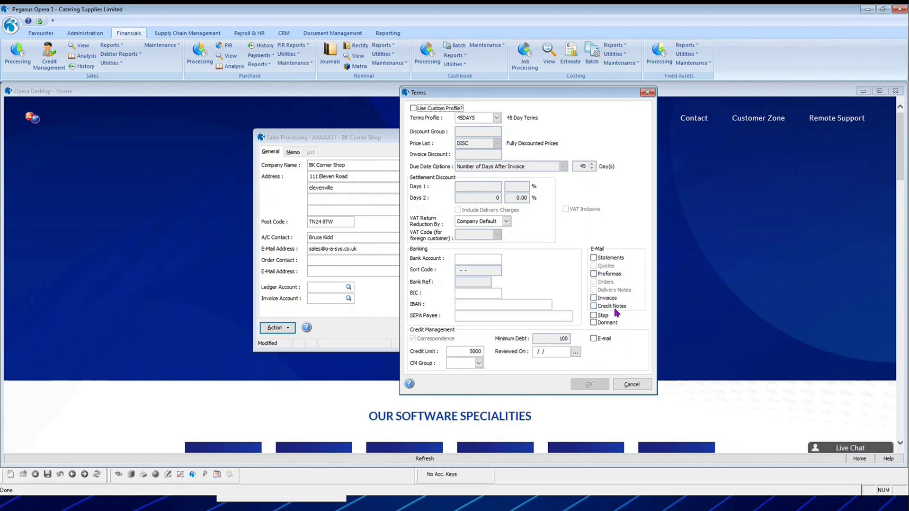
left_click(595, 298)
left_click(594, 274)
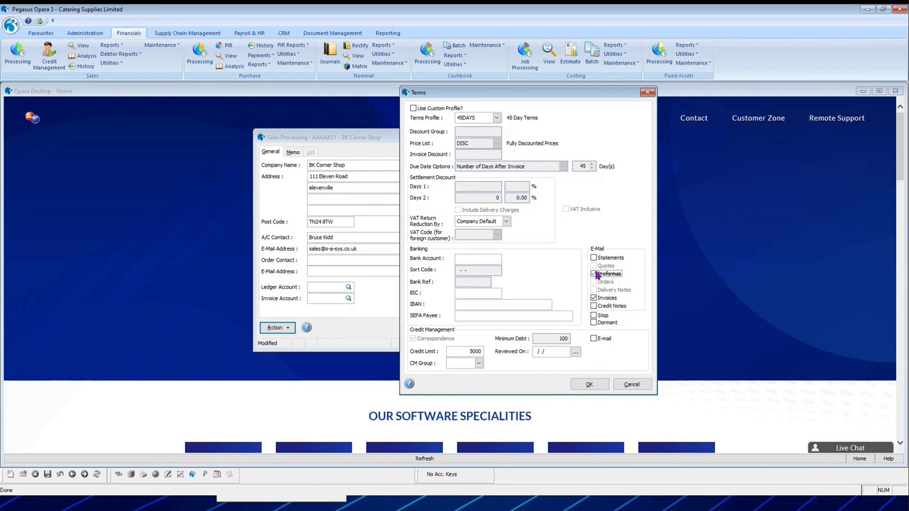
left_click(594, 258)
left_click(594, 306)
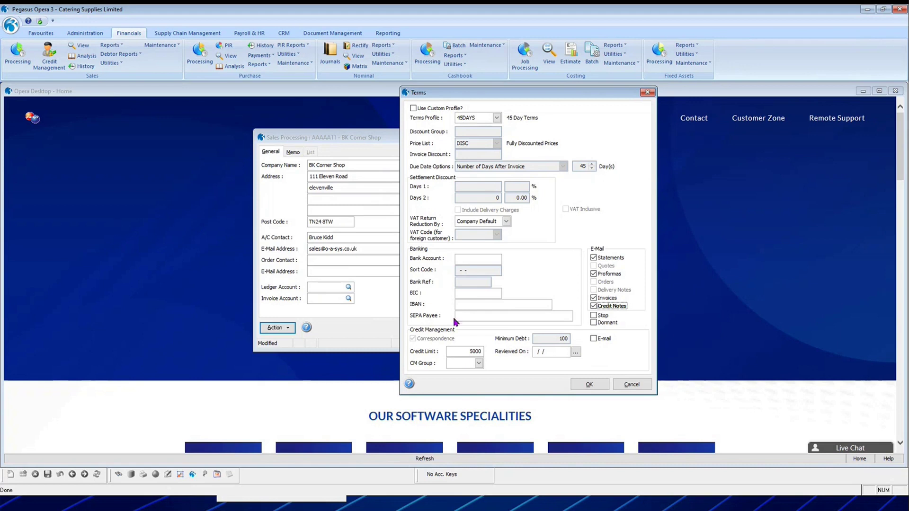
left_click(631, 388)
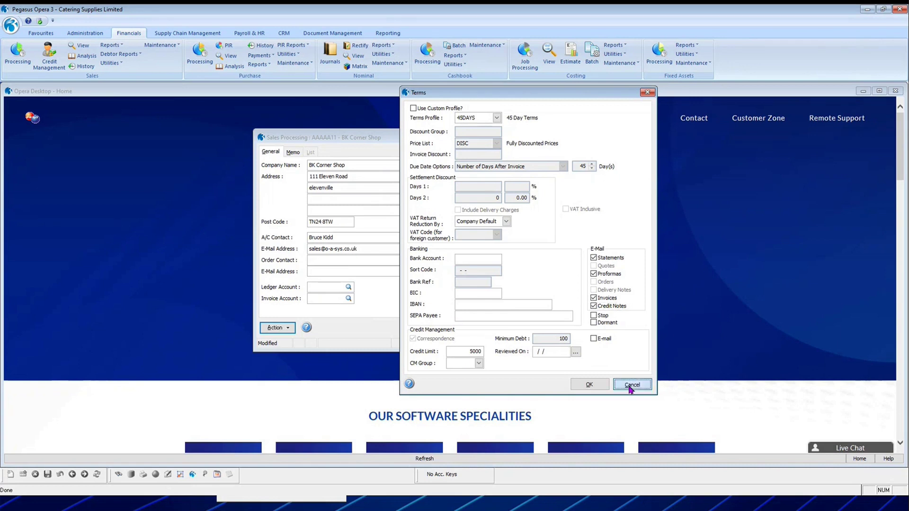
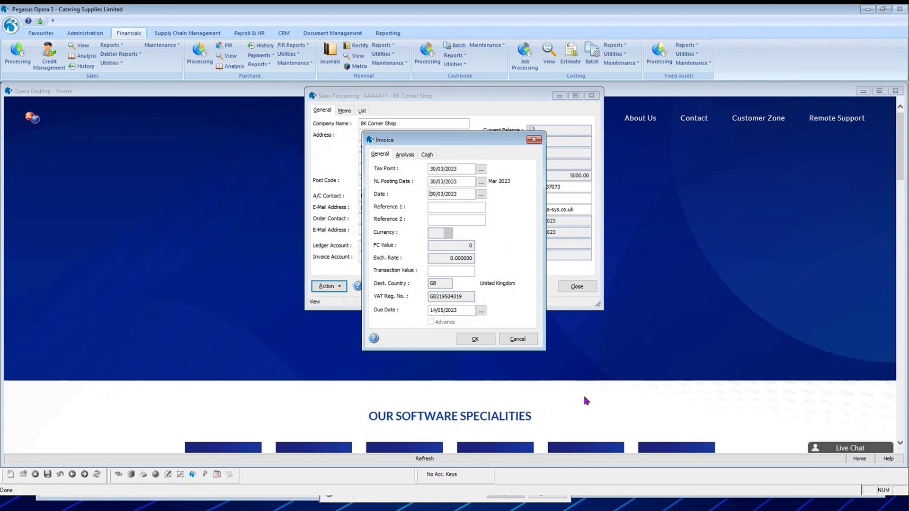
Enter invoice INV123 with reference 'information' and a 1200.00 transaction value, then accept the header.
type("INV123Data")
key("BackSpace")
key("BackSpace")
key("BackSpace")
key("BackSpace")
type("information")
left_click(452, 271)
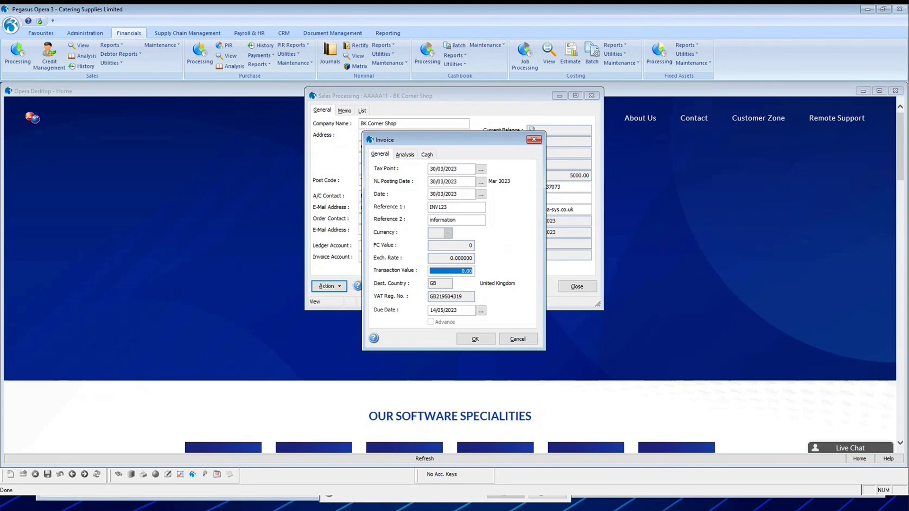
type("1200")
key("Tab")
key("Return")
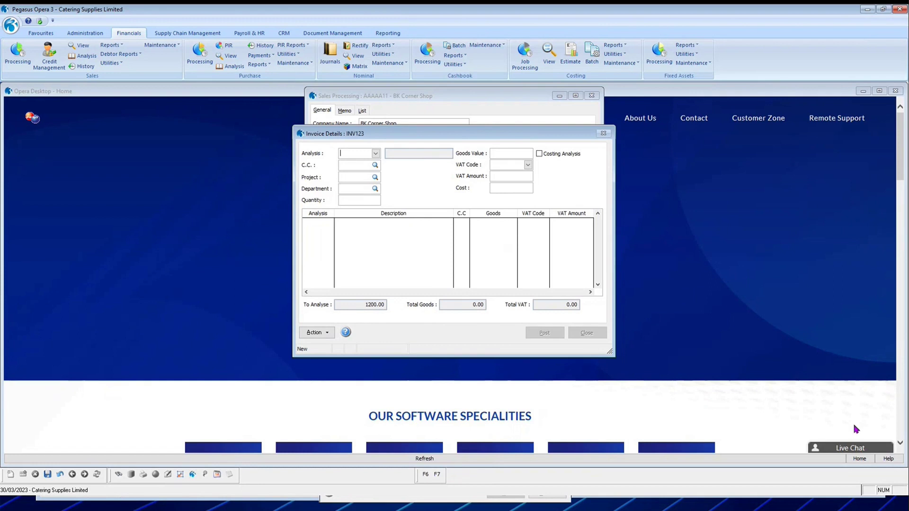
Add an invoice line on SALE01 Lease - Sales with goods value 1000 and 200.00 VAT.
left_click(376, 154)
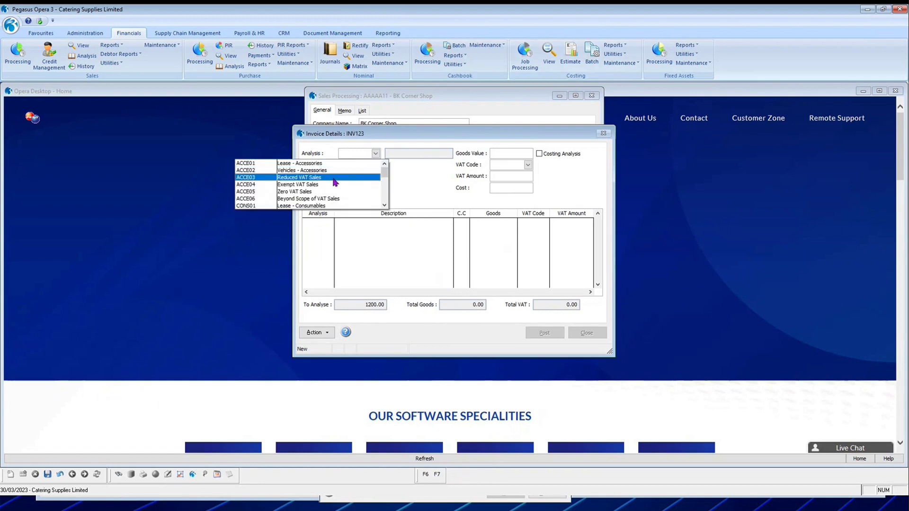
scroll(381, 164, "down", 1)
scroll(382, 165, "up", 1)
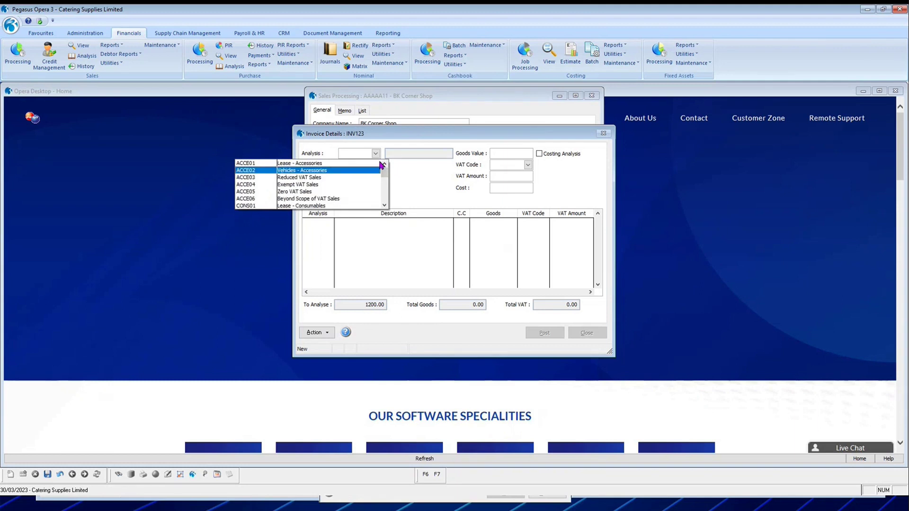
left_click(350, 155)
type("SALE")
key("Tab")
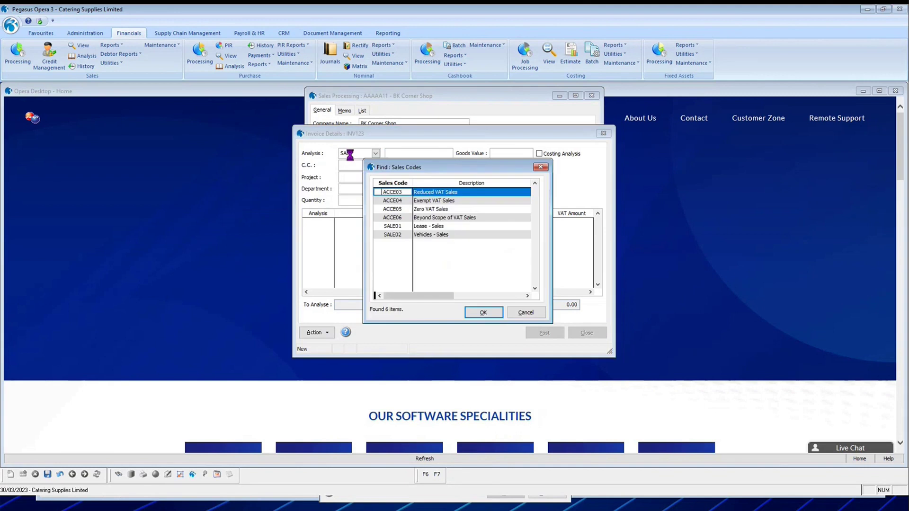
left_click(426, 227)
left_click(484, 313)
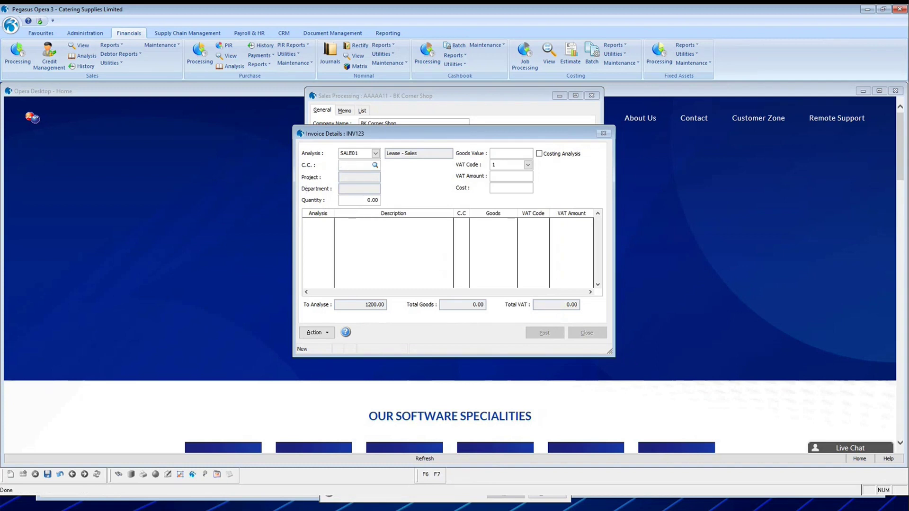
key("Tab")
type("1000")
key("Tab")
key("Tab")
key("Tab")
key("Return")
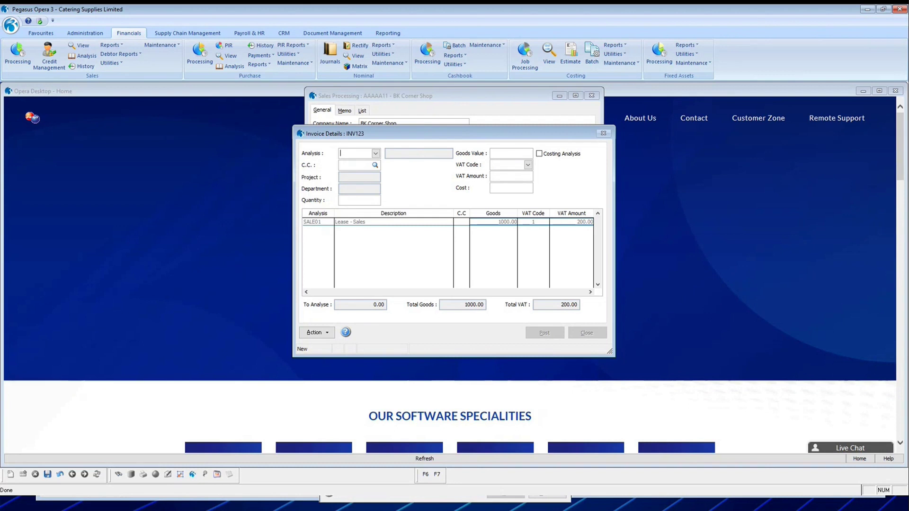
Post invoice INV123, confirming its dates.
left_click(318, 222)
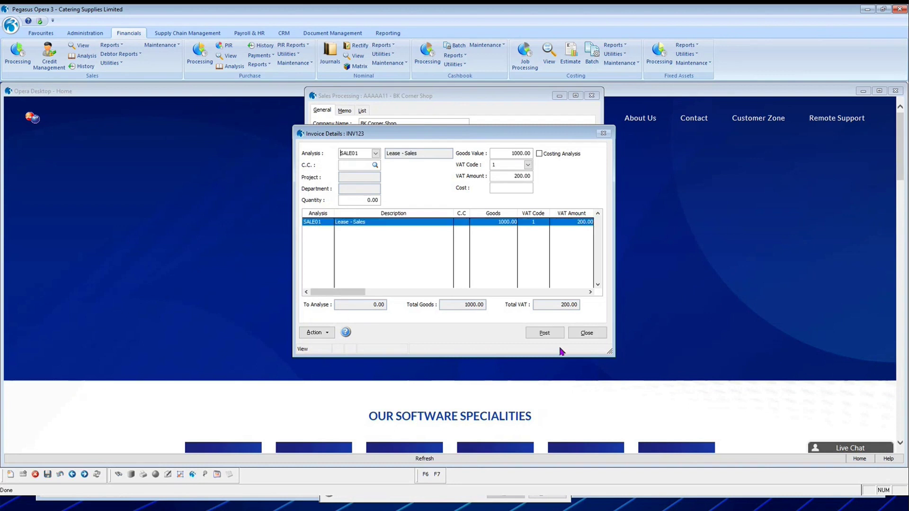
left_click(545, 333)
left_click(476, 339)
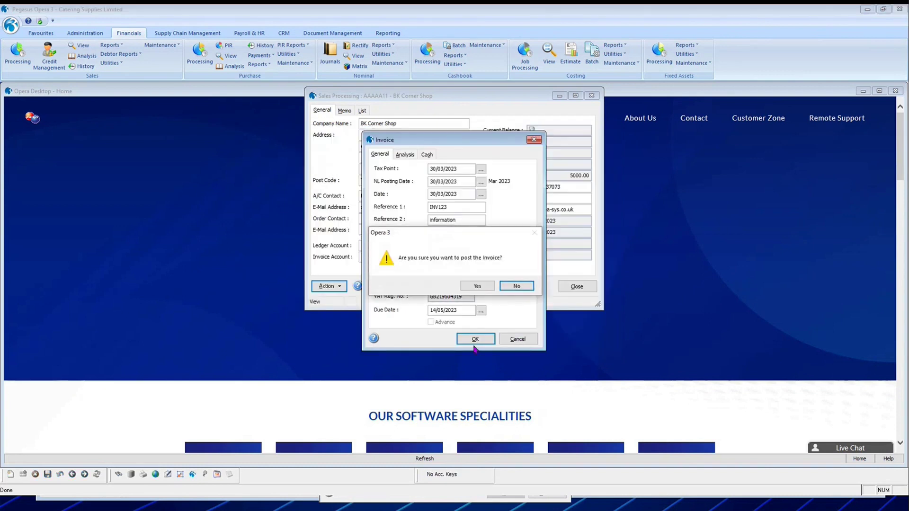
left_click(477, 286)
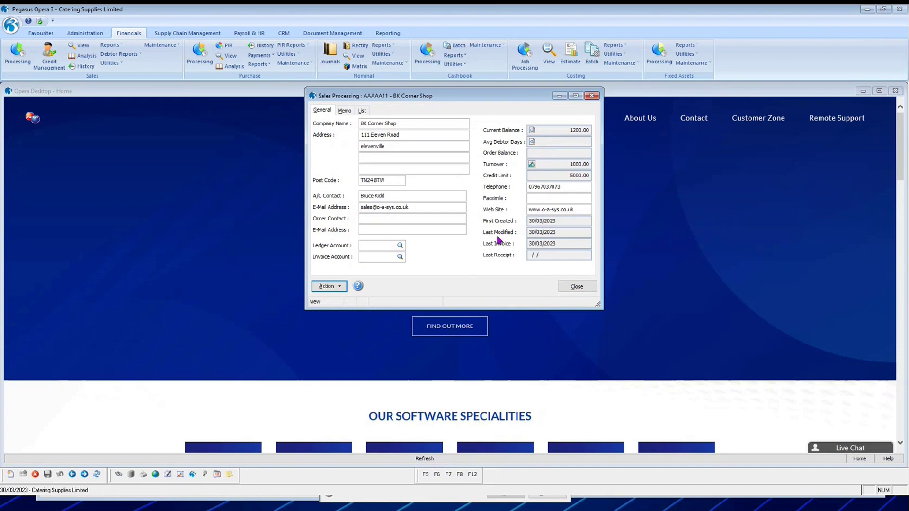
Review all account transactions and INV123's analysis: SALE01, 1000.00 goods, 200.00 VAT.
left_click(532, 131)
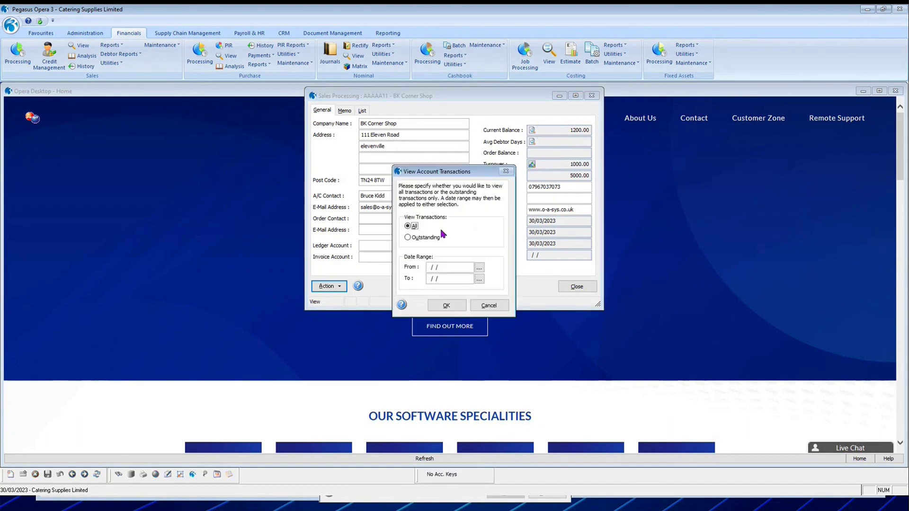
left_click(435, 306)
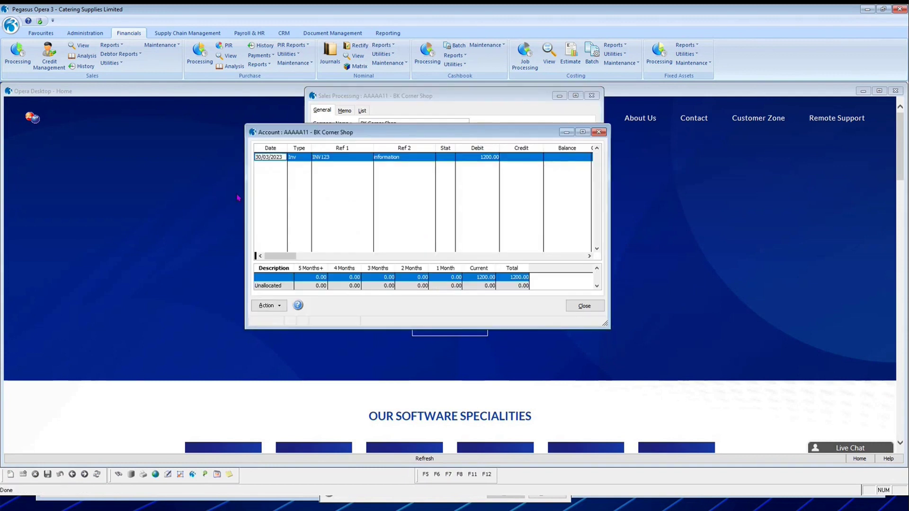
double_click(394, 160)
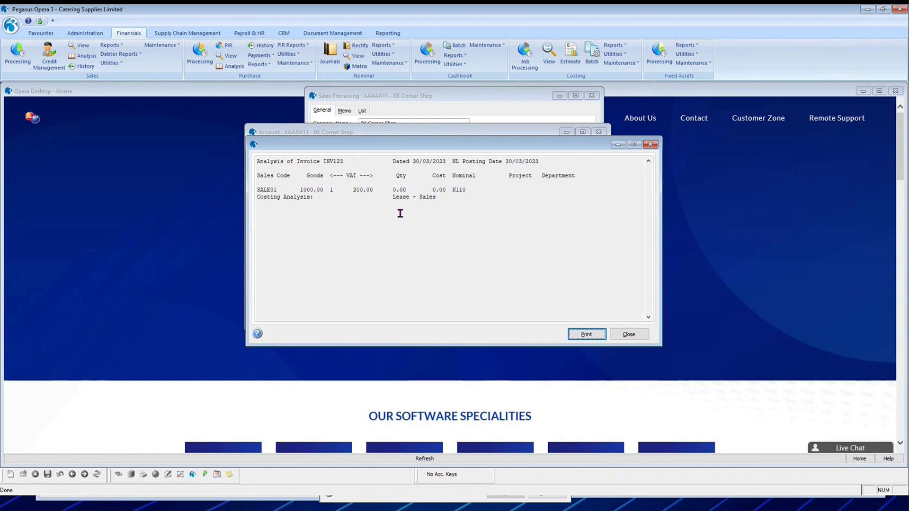
double_click(308, 190)
double_click(361, 190)
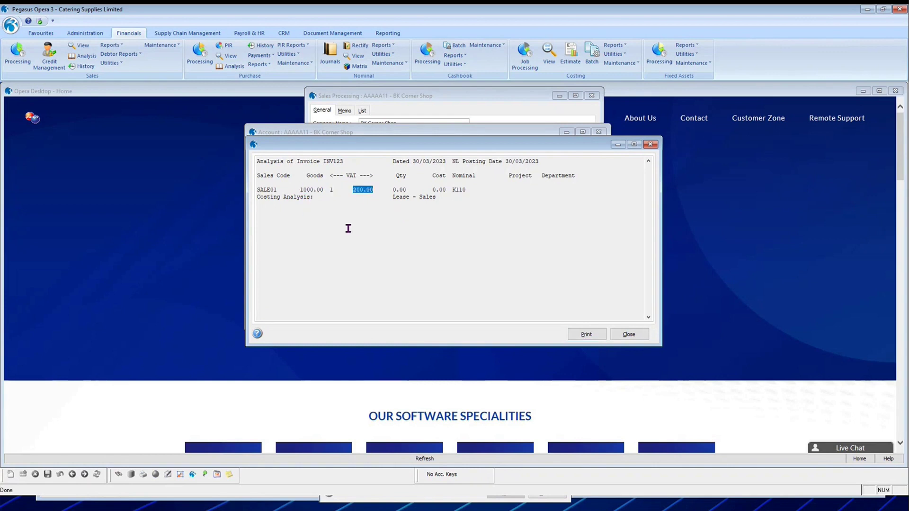
double_click(260, 190)
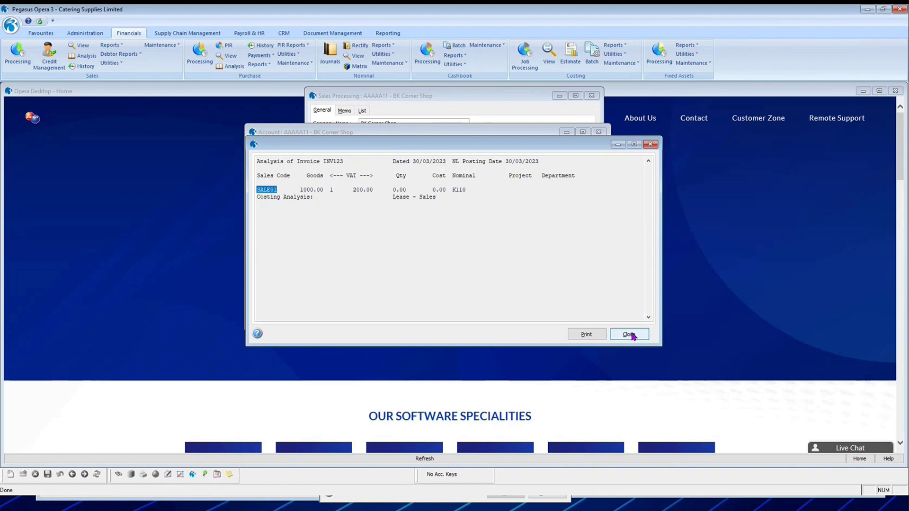
Close the analysis and transaction windows and bring up the account's action list.
left_click(633, 336)
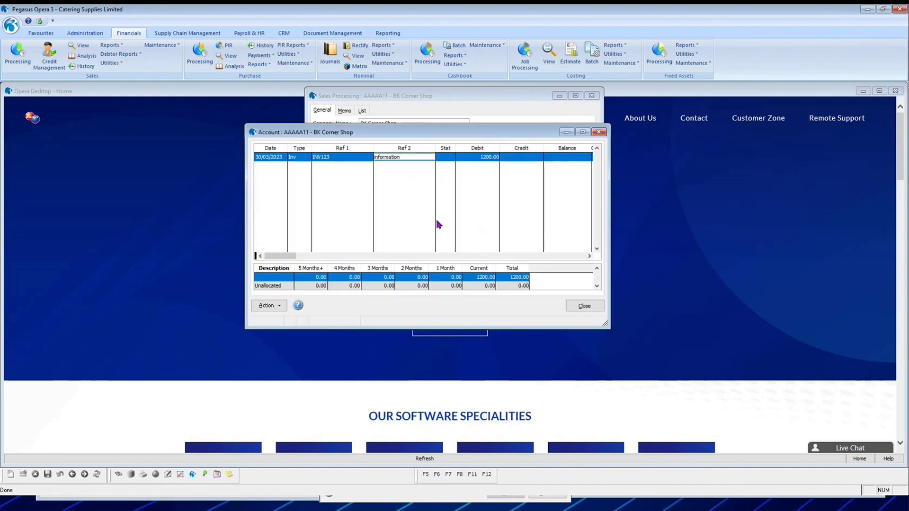
left_click(584, 306)
left_click(326, 287)
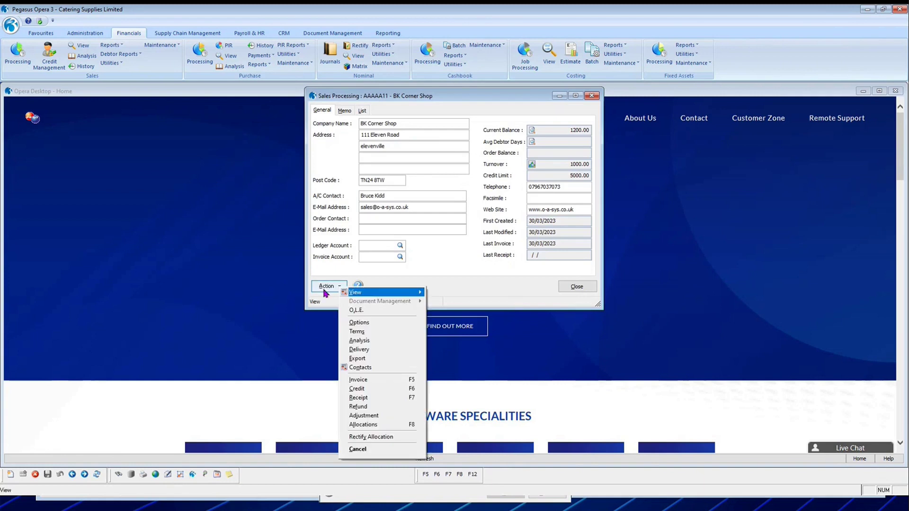
Start a credit note referenced inv123 / 'credit' for 120.00 and accept the header.
left_click(370, 389)
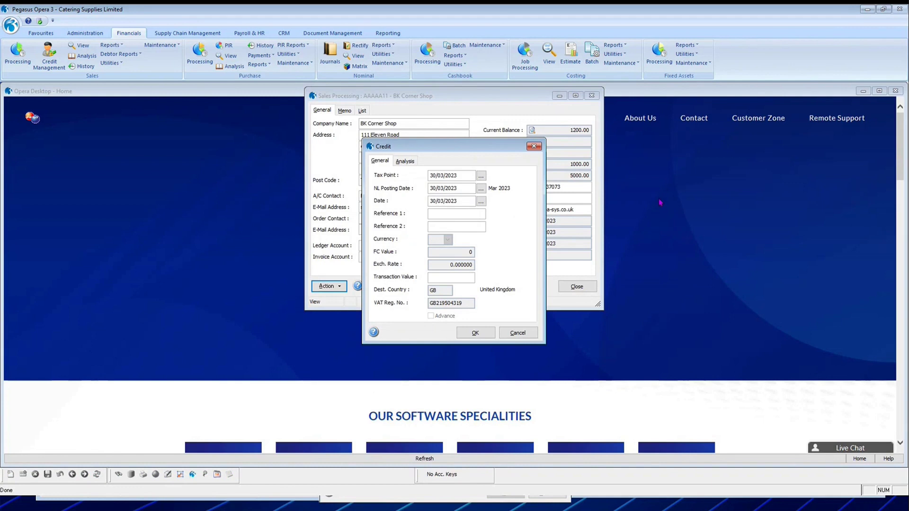
type("inv123")
key("Tab")
type("credit")
key("Tab")
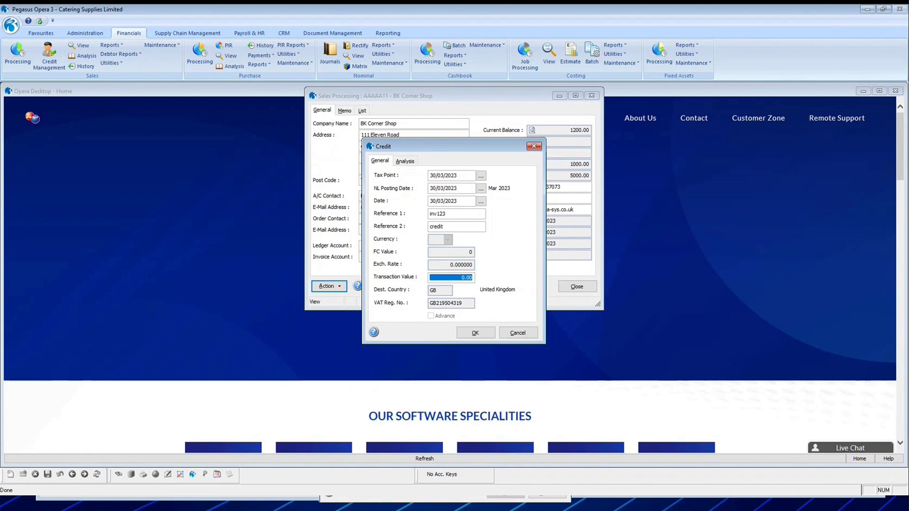
type("100")
key("BackSpace")
key("BackSpace")
type("20")
key("Tab")
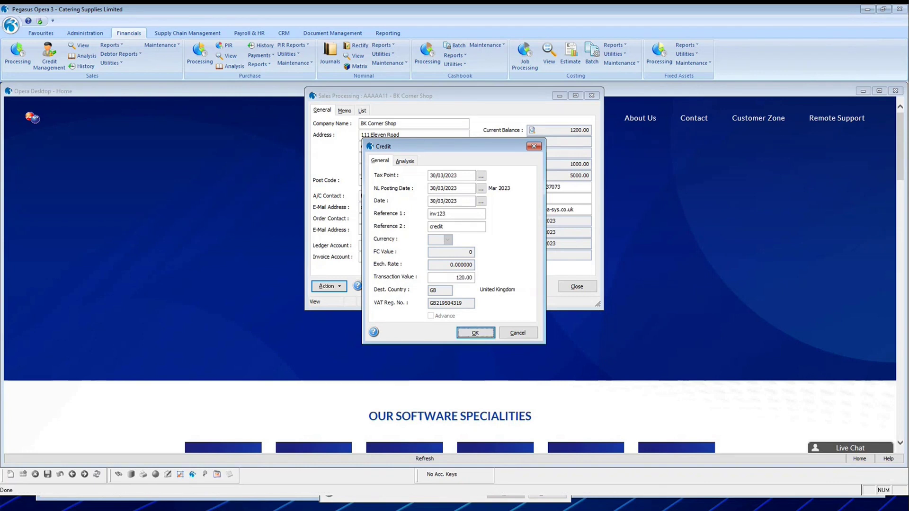
key("Return")
Analyse the credit to SALE01 with 100 goods value and post it.
type("SALES")
key("Tab")
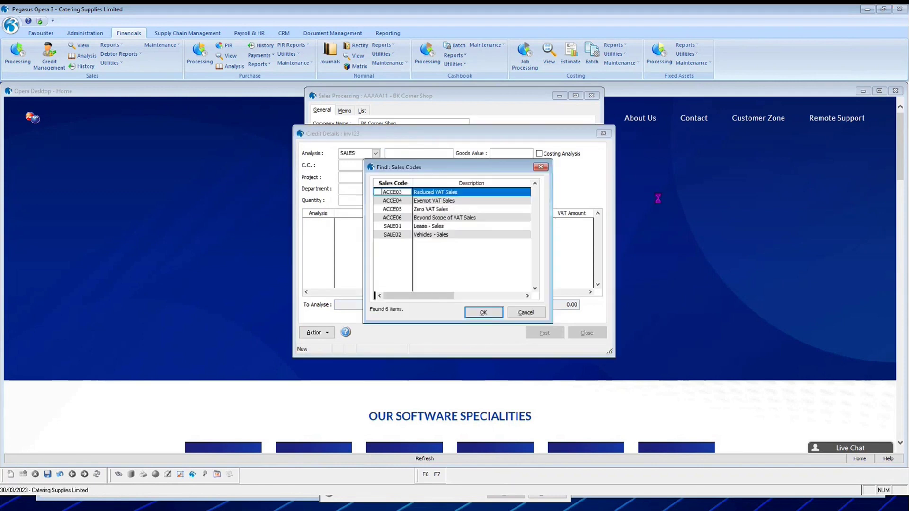
left_click(441, 226)
left_click(484, 313)
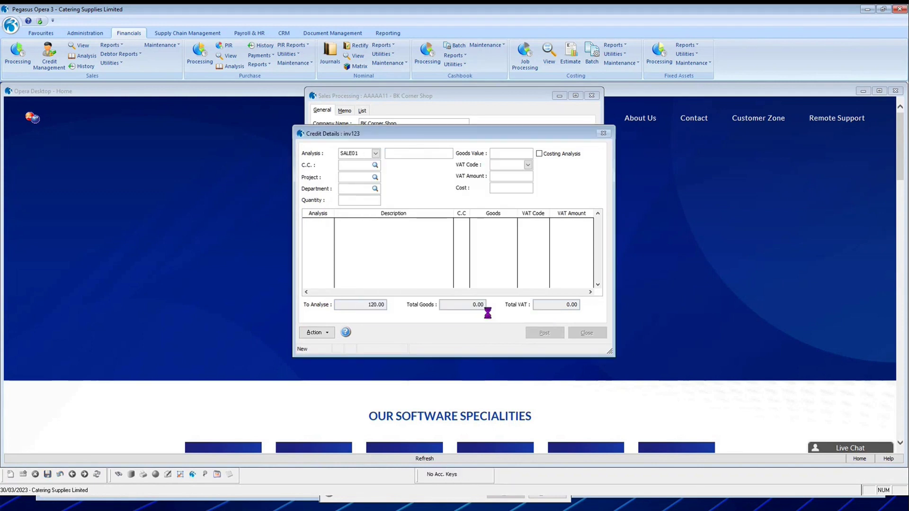
key("Tab")
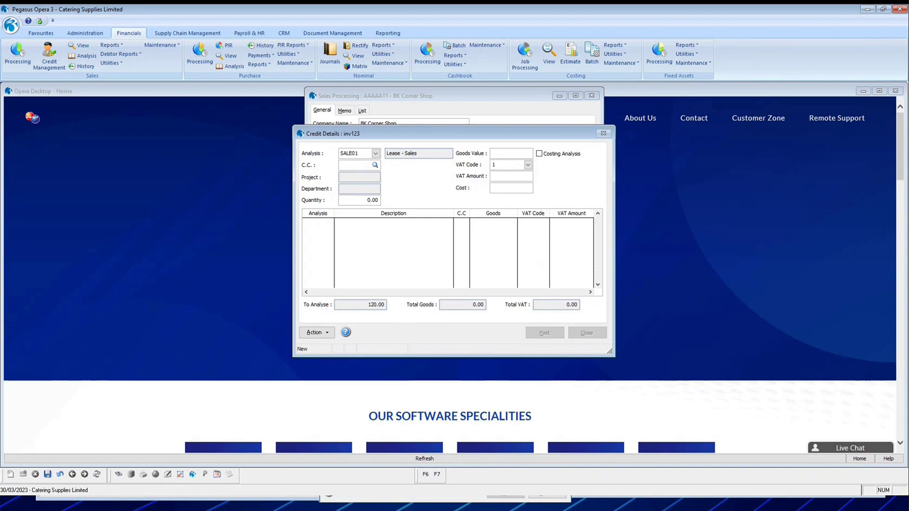
type("100")
key("Tab")
key("Tab")
key("Tab")
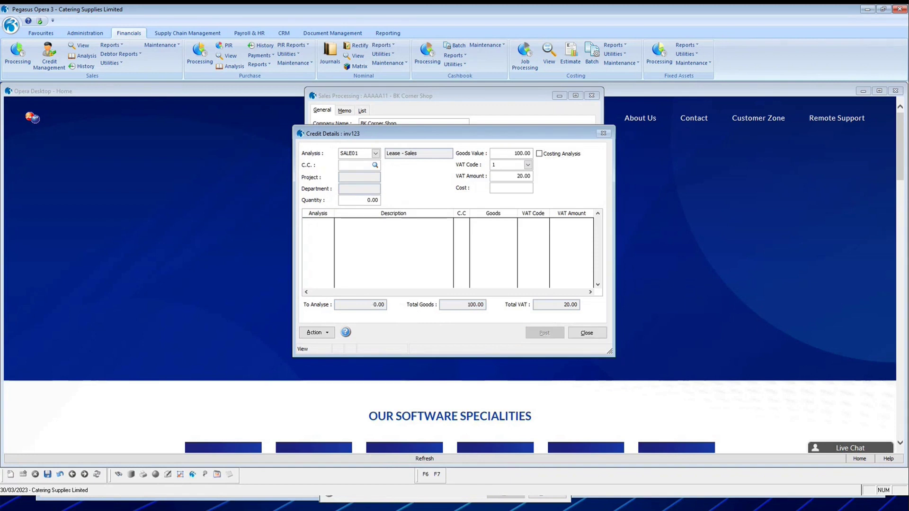
left_click(544, 334)
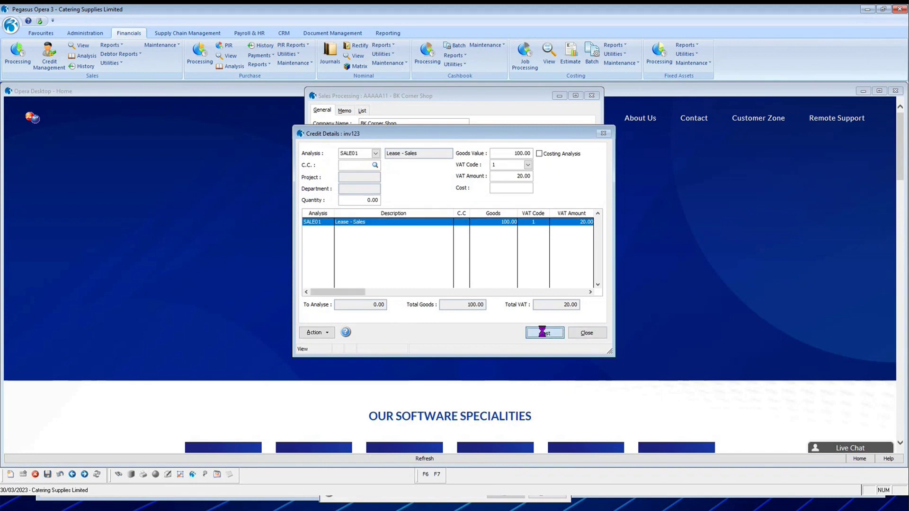
left_click(480, 286)
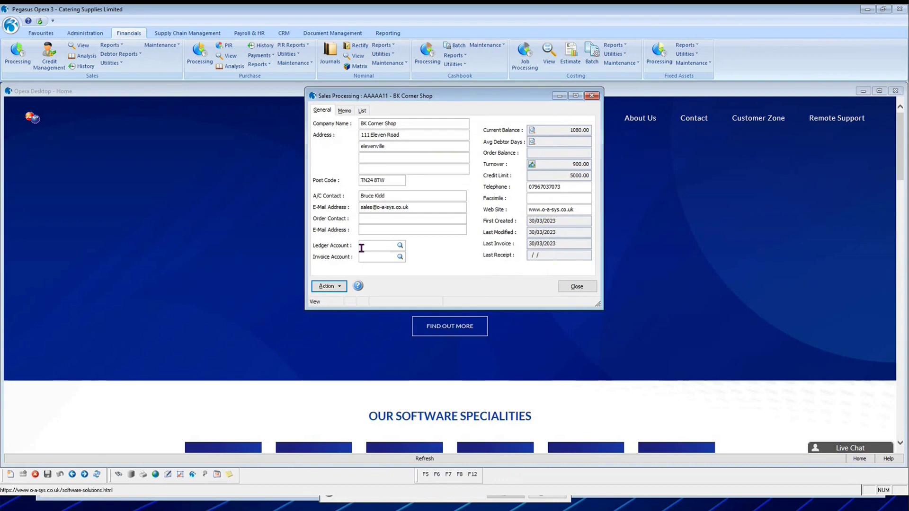
left_click(328, 286)
mouse_move(355, 294)
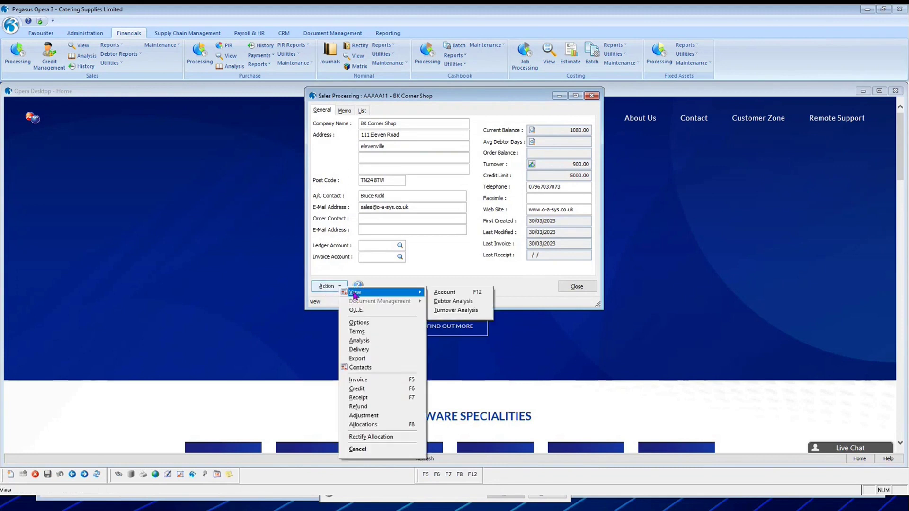
left_click(455, 293)
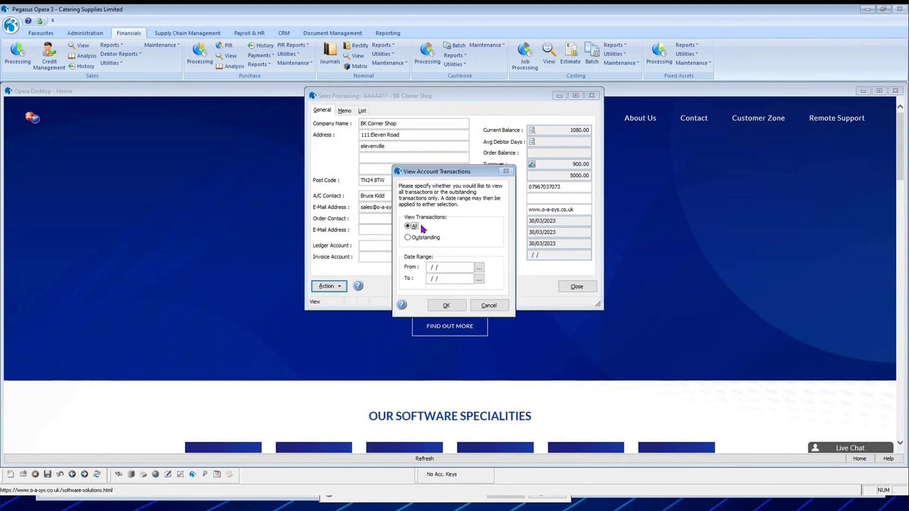
left_click(446, 306)
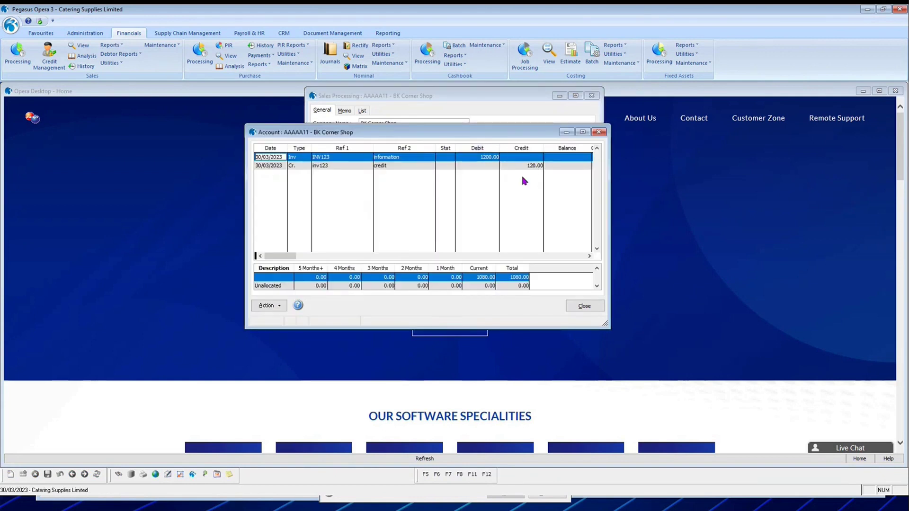
left_click(585, 306)
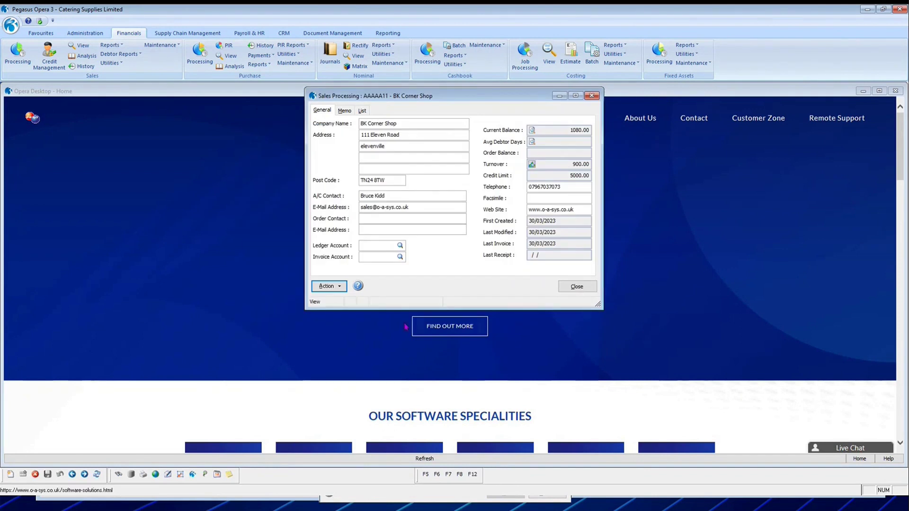
left_click(326, 286)
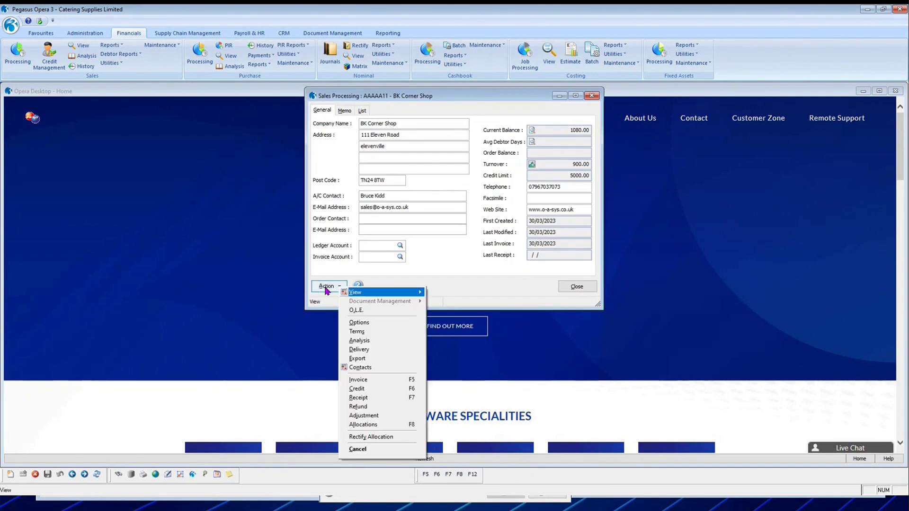
Enter a BACS receipt referenced inv123 for 1080.00, dismissing the duplicate reference warning.
left_click(360, 399)
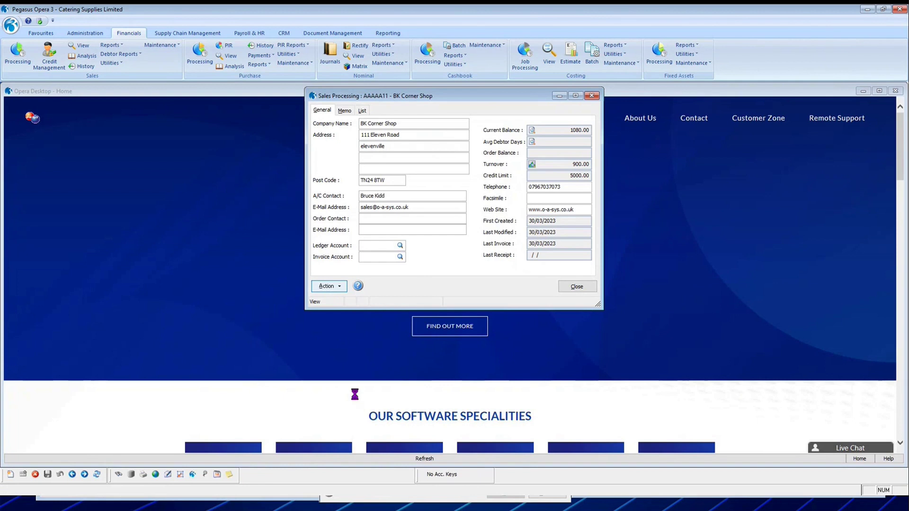
key("Tab")
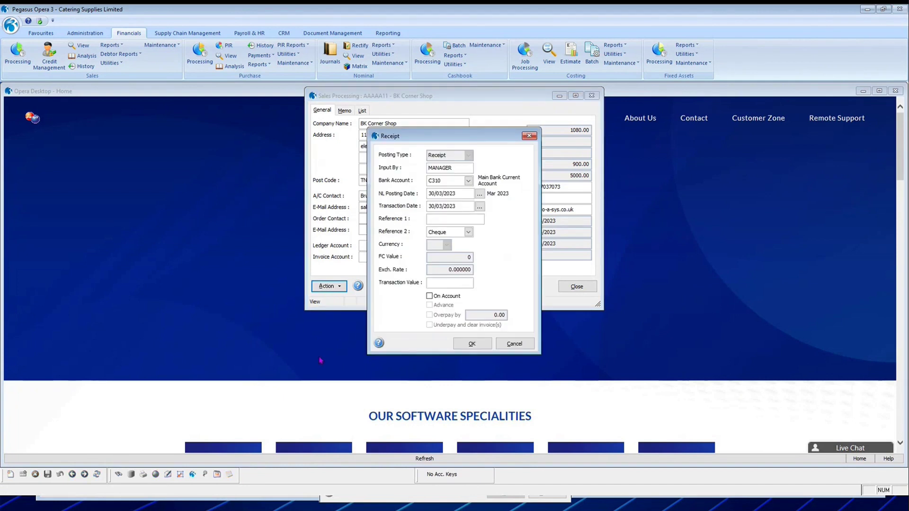
key("Tab")
key("Tab")
key("Tab")
type("inv123")
key("Tab")
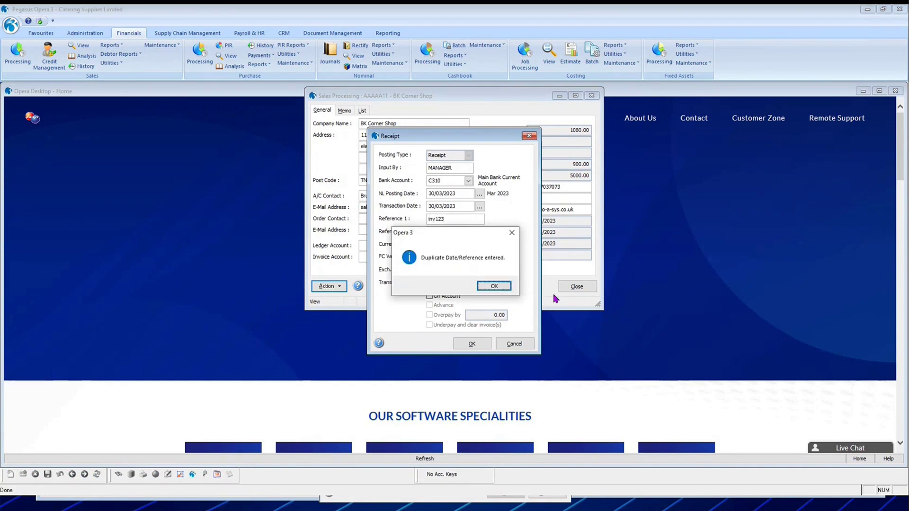
left_click(494, 286)
left_click(469, 232)
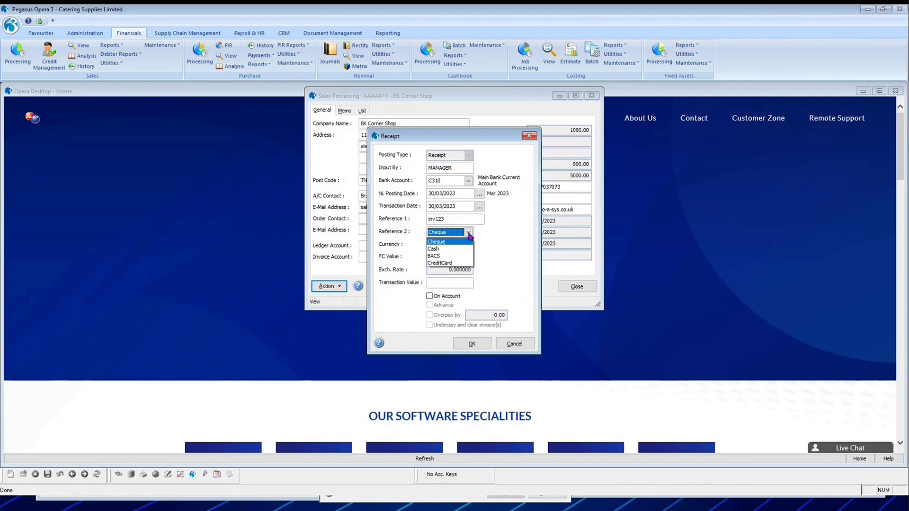
left_click(453, 257)
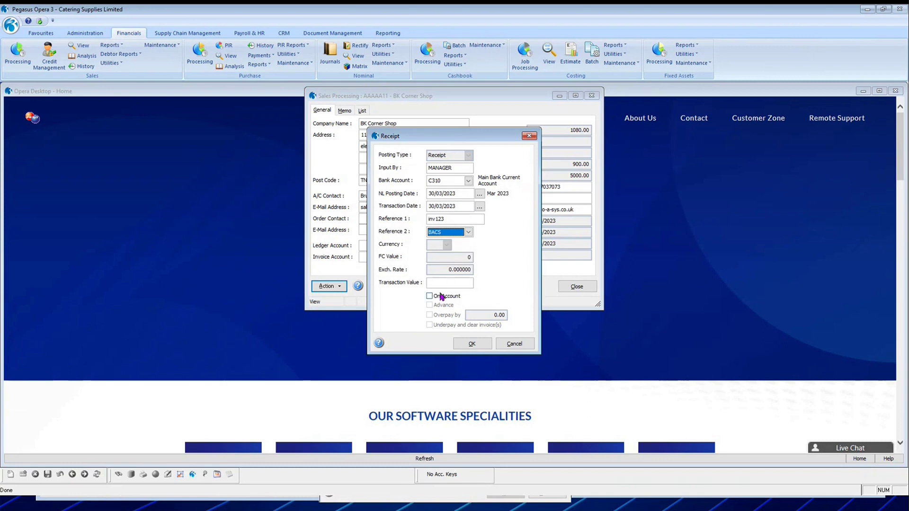
key("Tab")
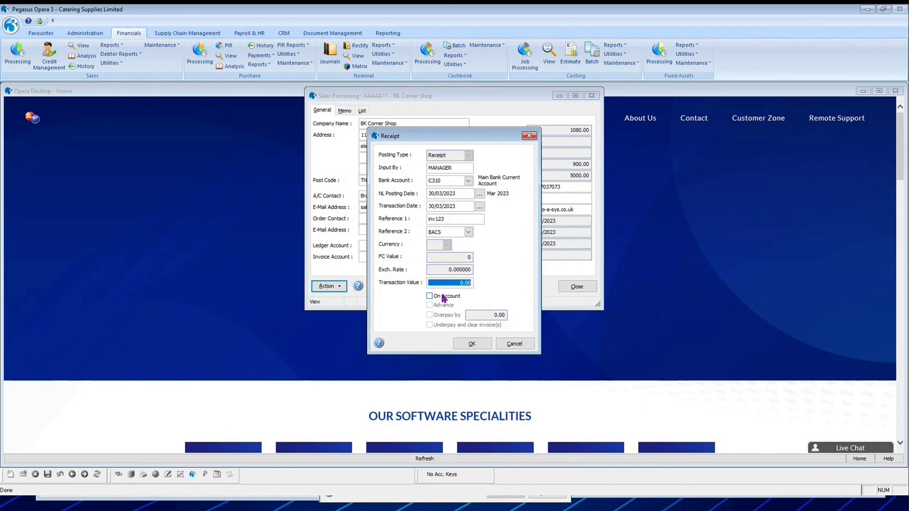
type("108")
key("Tab")
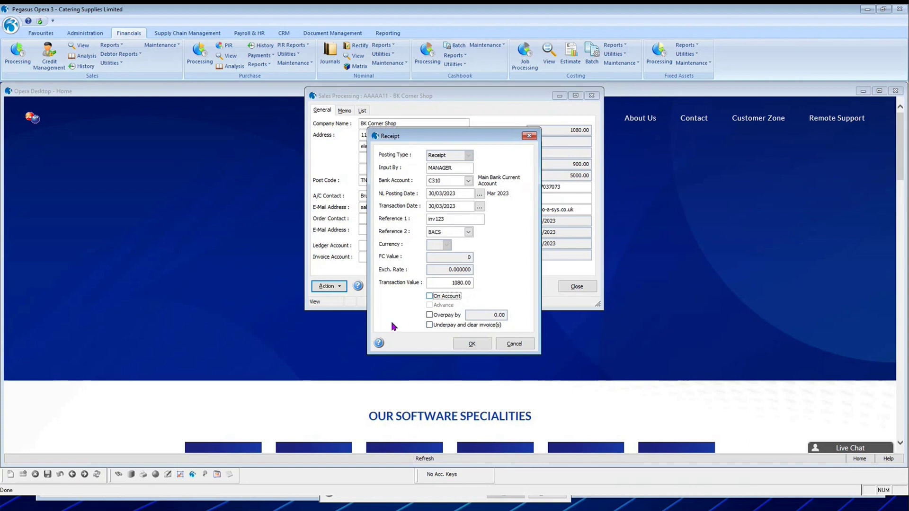
left_click(469, 348)
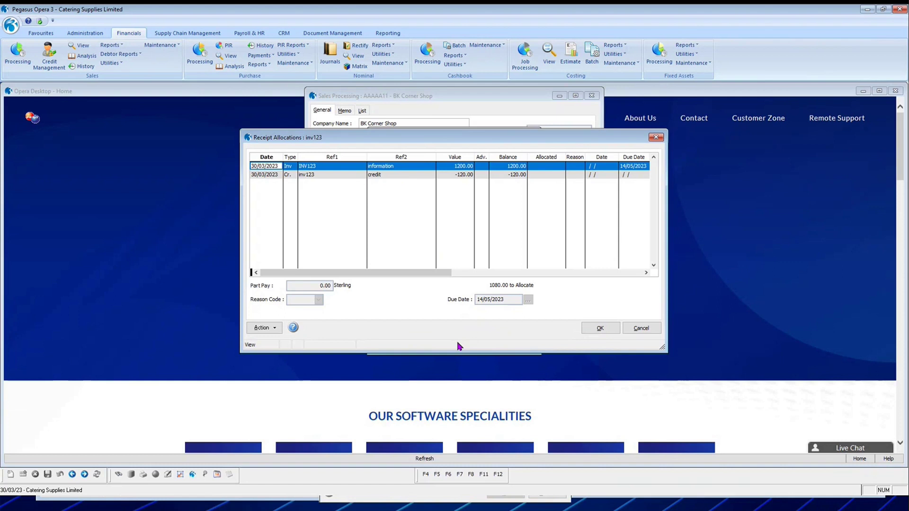
Allocate the 1080.00 receipt against INV123 and the credit note, then post it.
key("space")
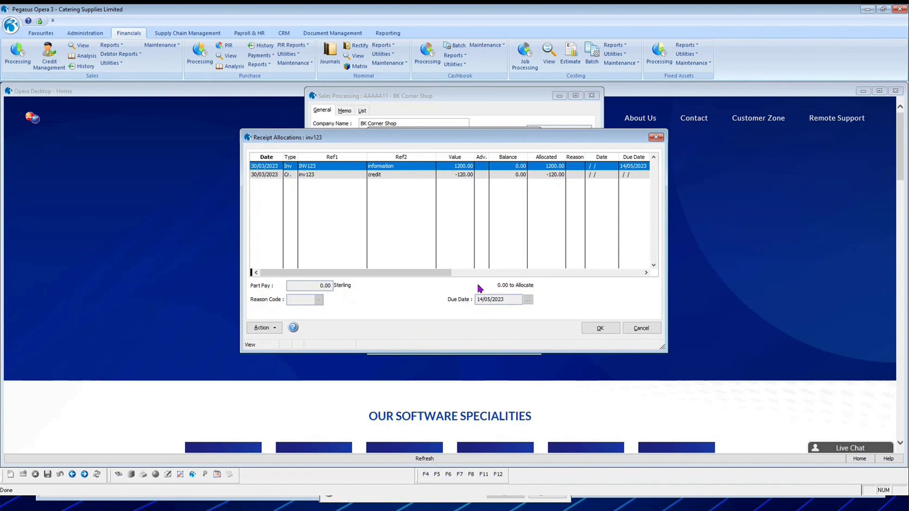
left_click(600, 328)
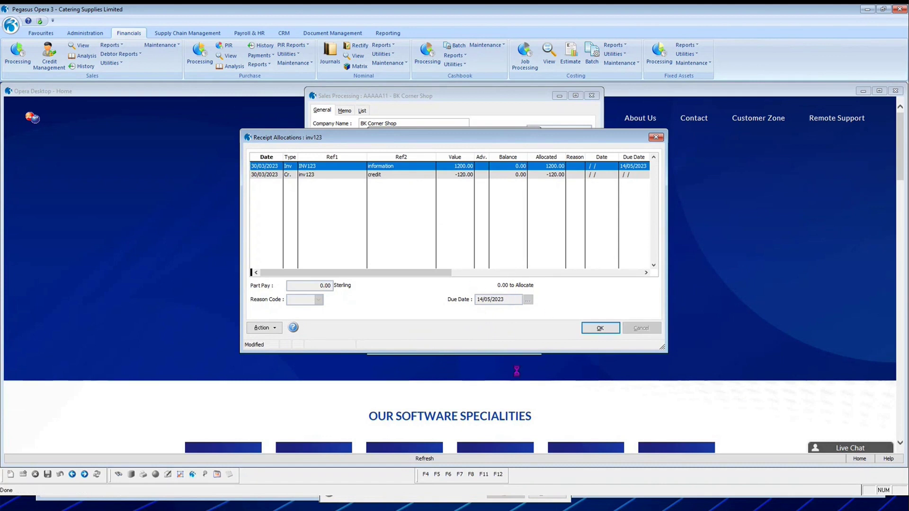
left_click(471, 285)
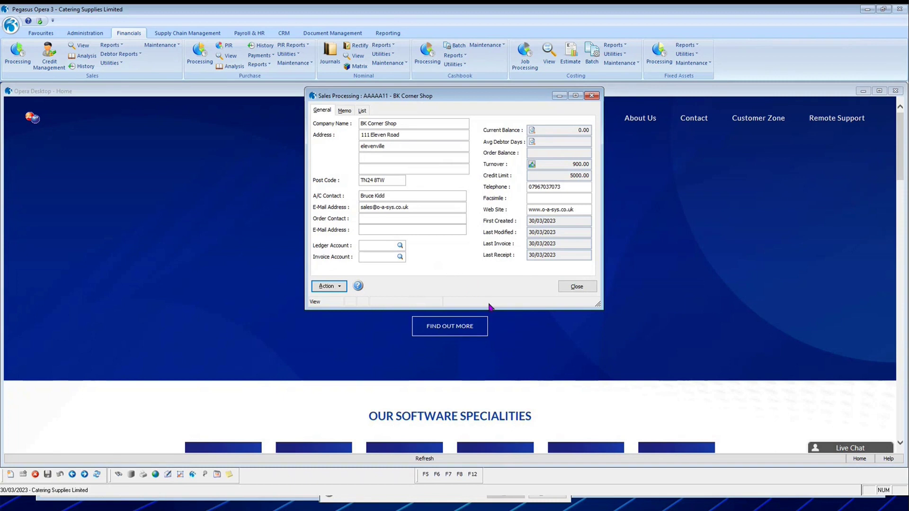
left_click(325, 287)
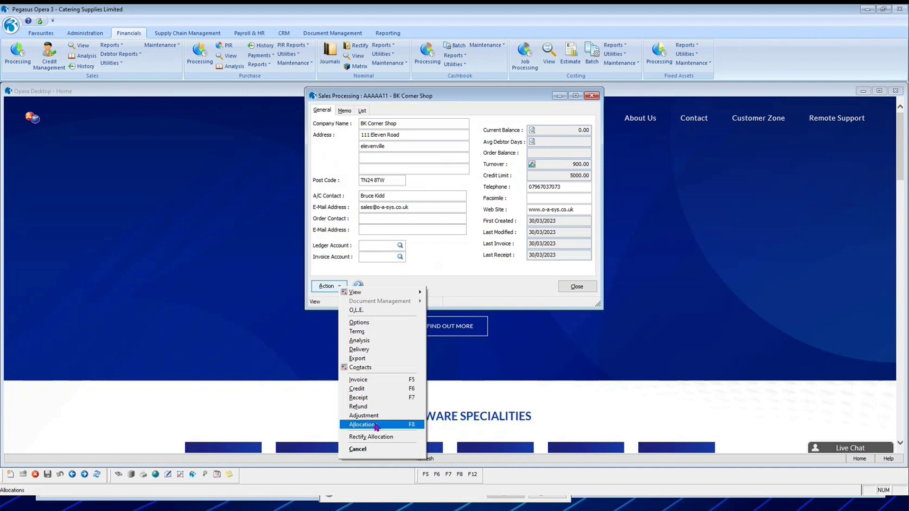
left_click(377, 427)
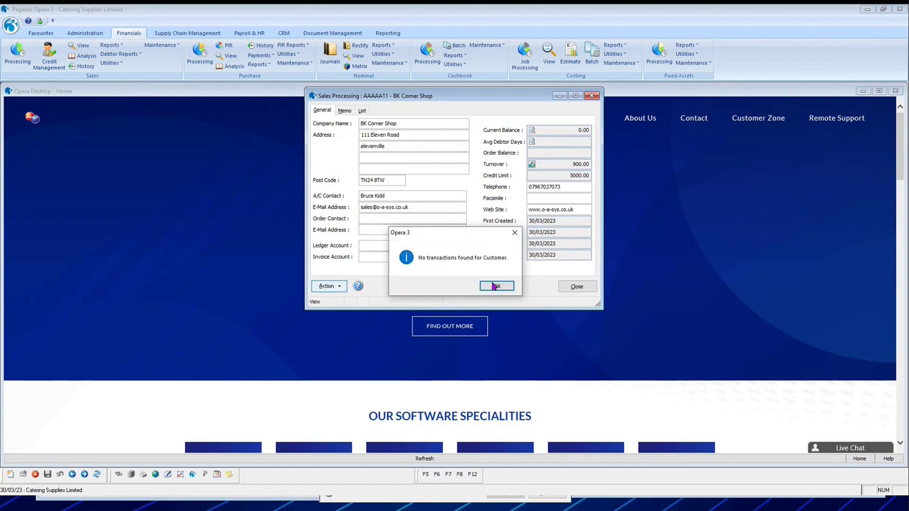
left_click(496, 288)
left_click(335, 286)
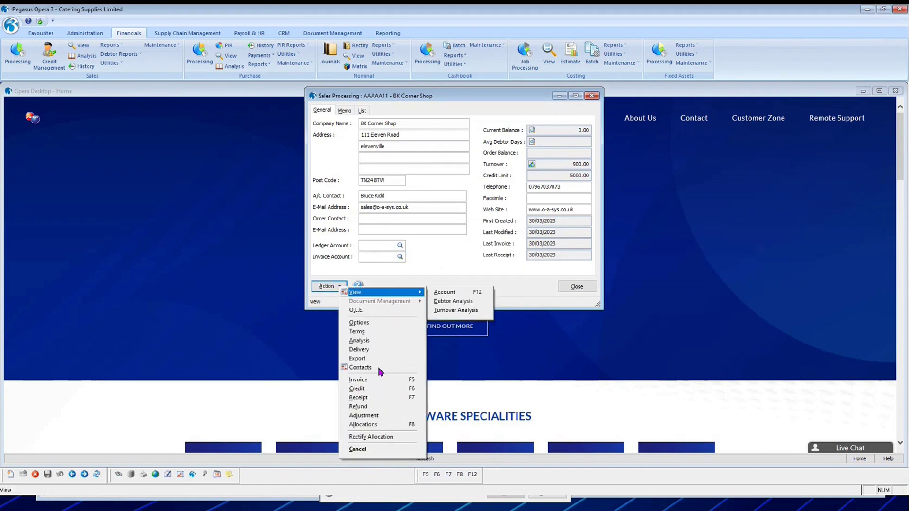
Select today's INV123, credit and receipt allocations to rectify with comment 'incorrect allocation'.
left_click(358, 442)
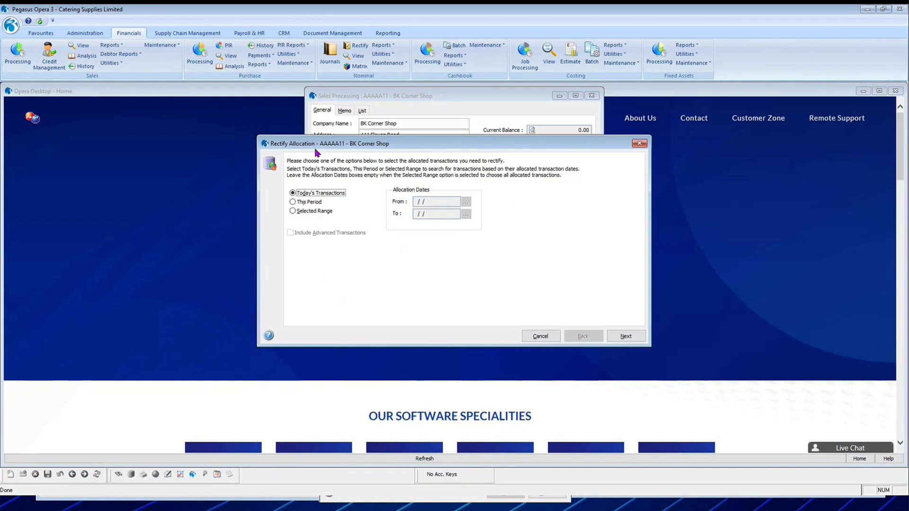
left_click(626, 336)
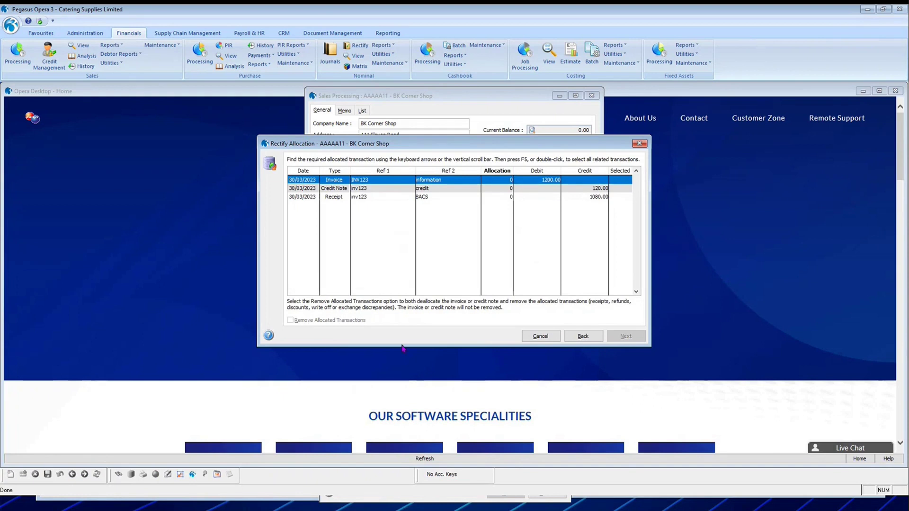
double_click(623, 184)
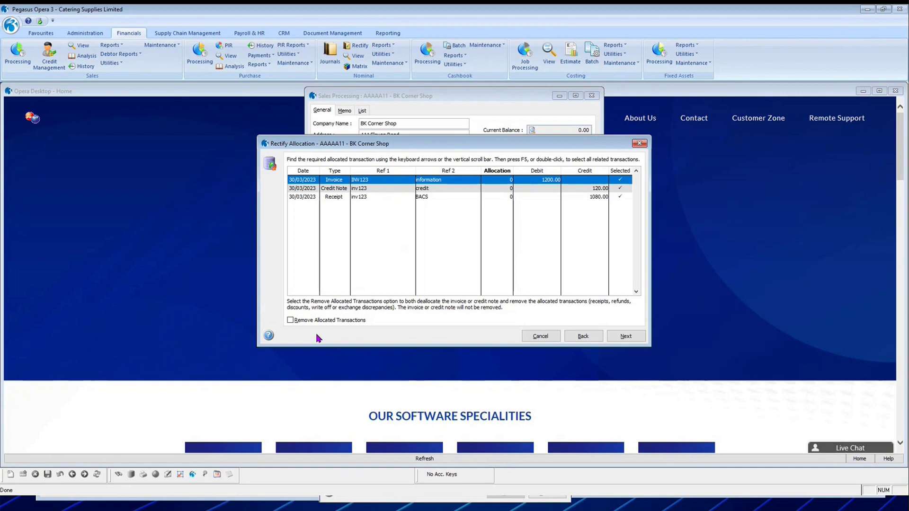
left_click(629, 338)
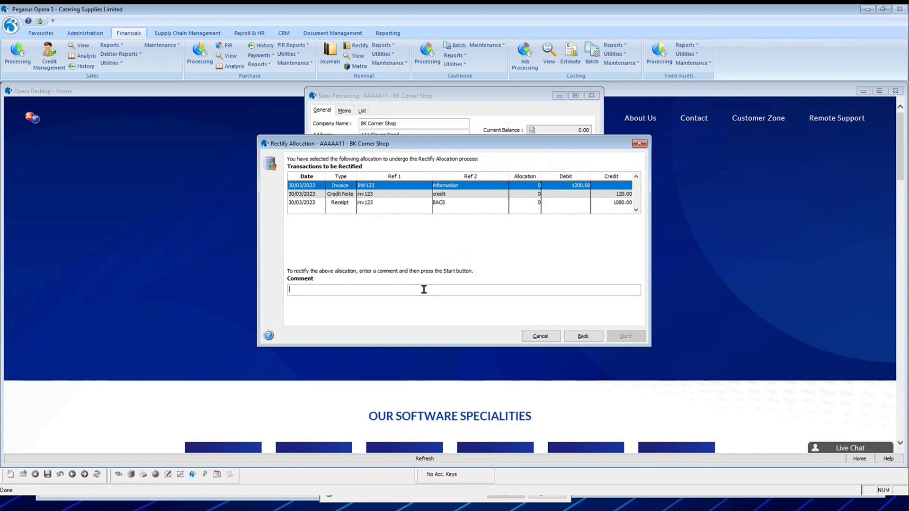
type("incorrect ")
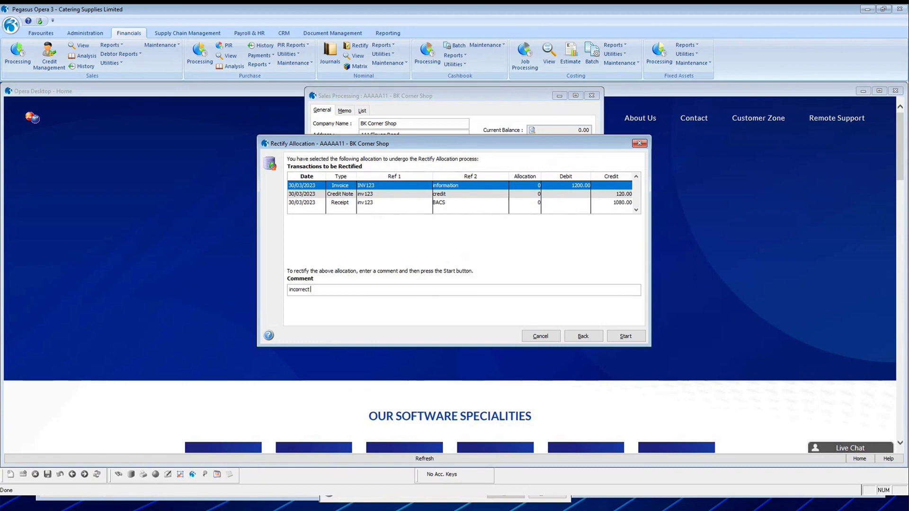
type("allocation")
key("Tab")
left_click(626, 335)
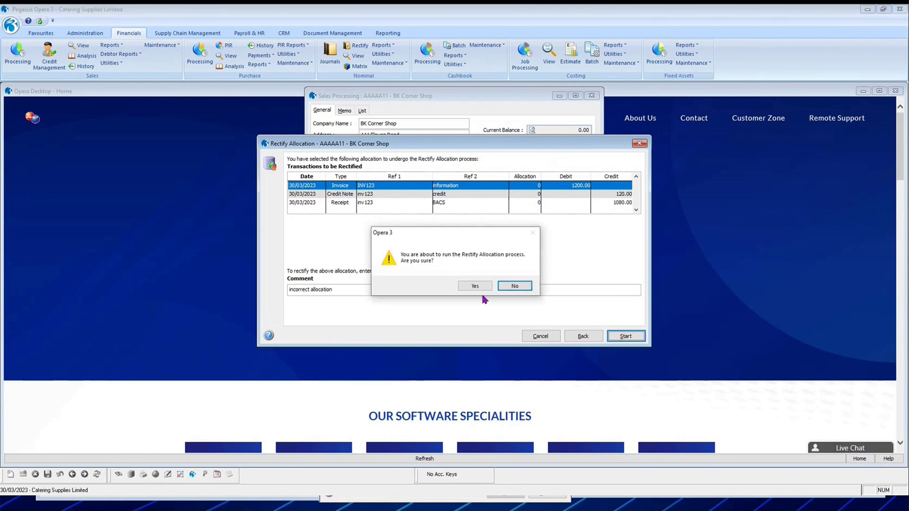
Confirm the rectify run, view the audit report on screen, then finish the wizard.
left_click(476, 287)
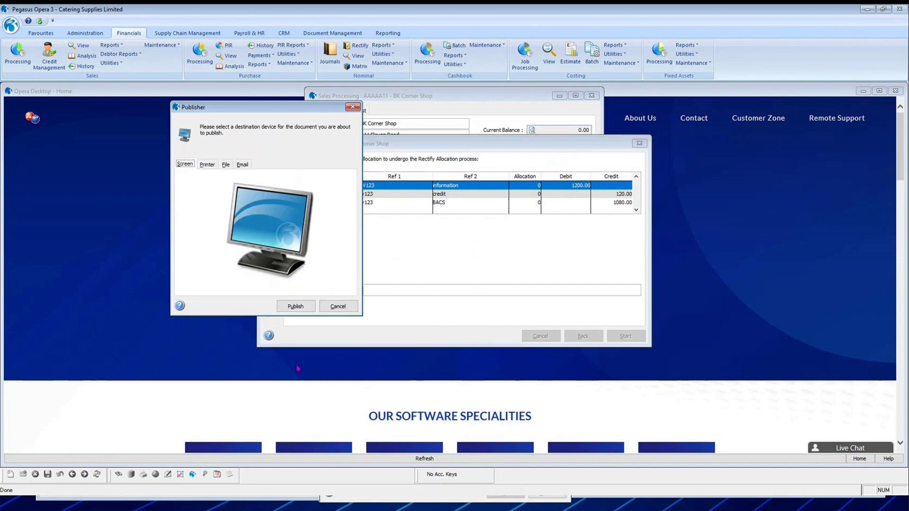
left_click(302, 308)
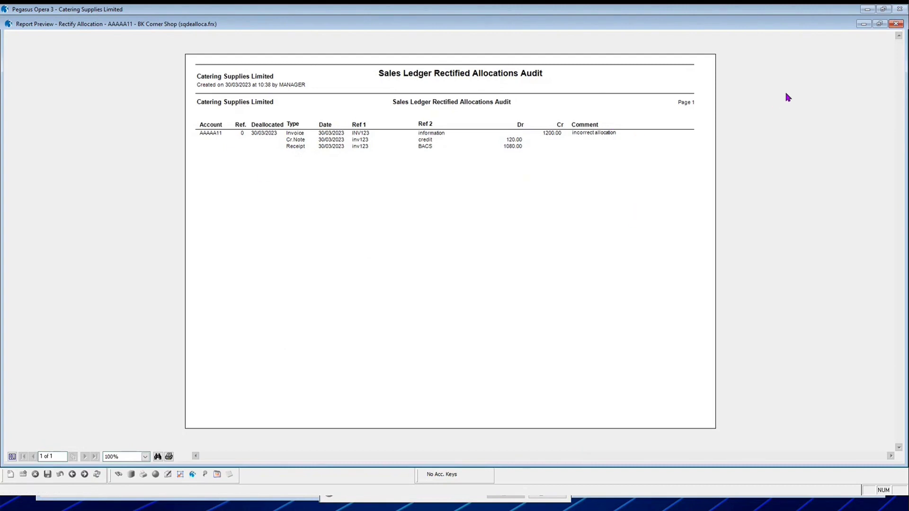
left_click(898, 24)
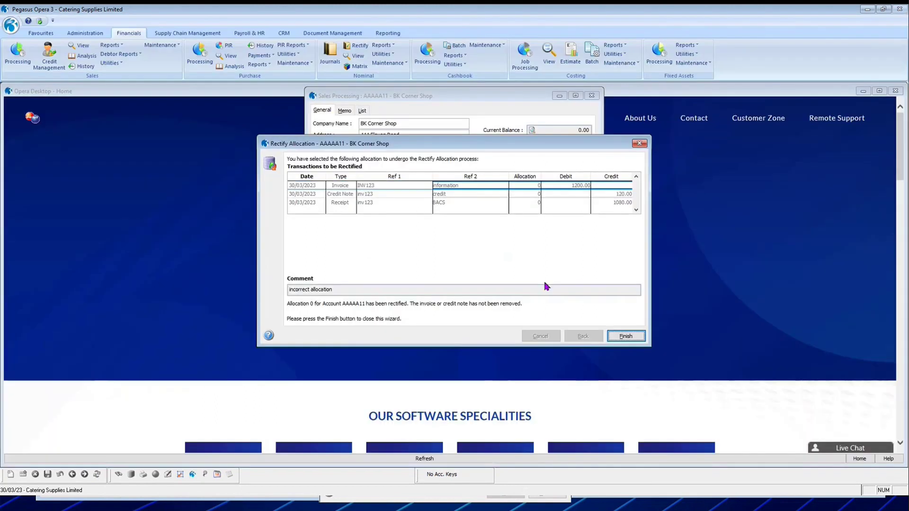
left_click(626, 337)
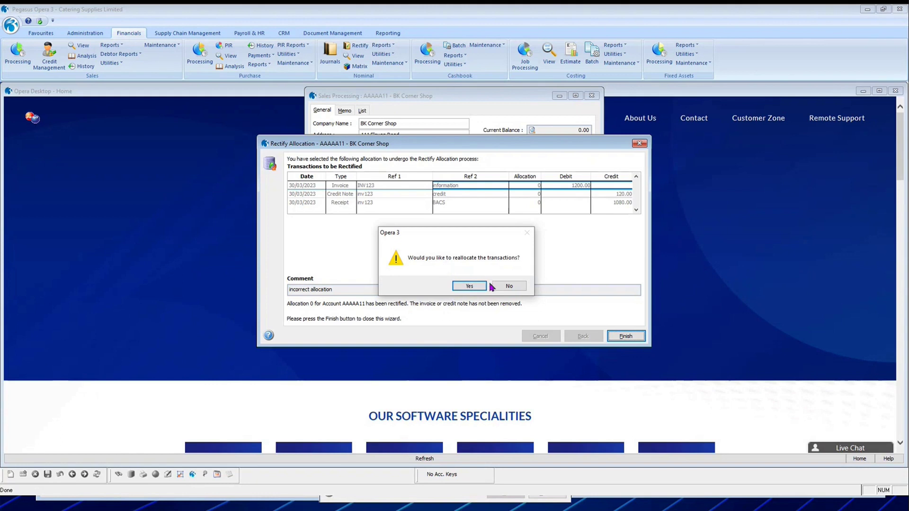
Decline reallocating in the wizard and check all the account's transactions.
left_click(511, 285)
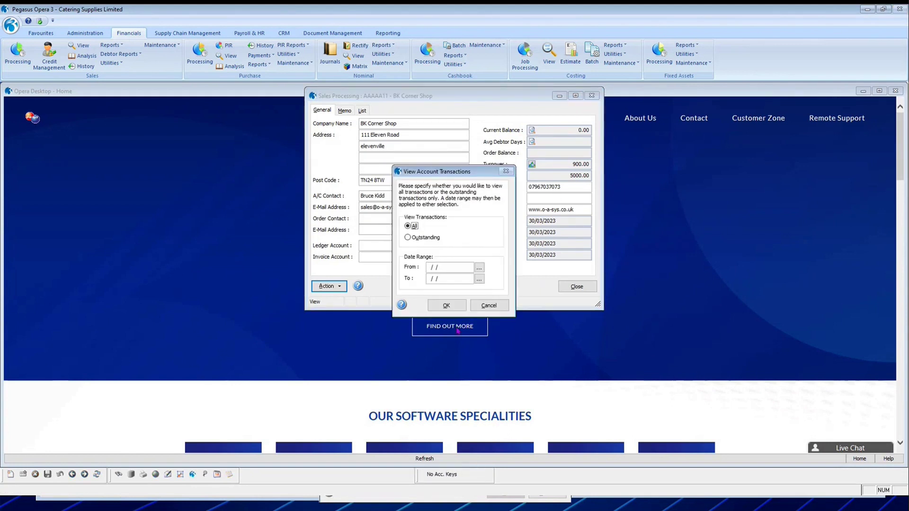
left_click(440, 307)
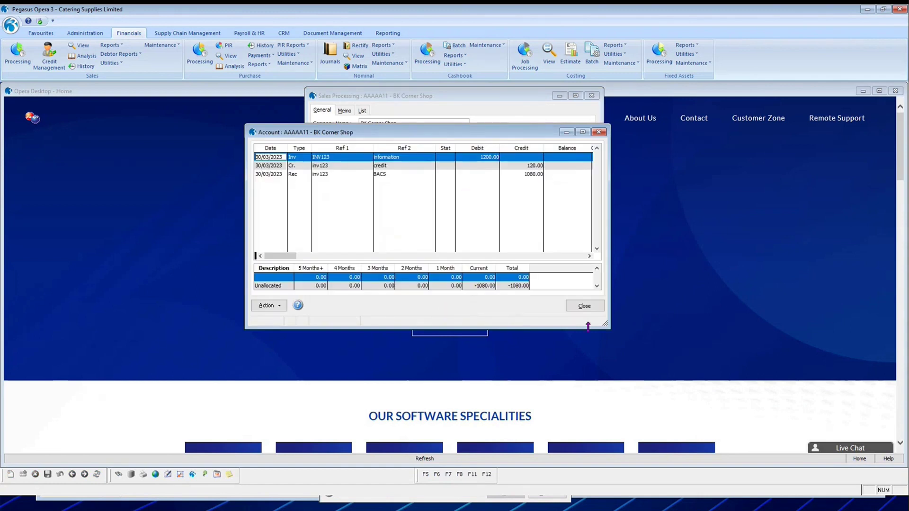
left_click(584, 306)
Allocate INV123 in full against the credit note and receipt, and save.
left_click(329, 287)
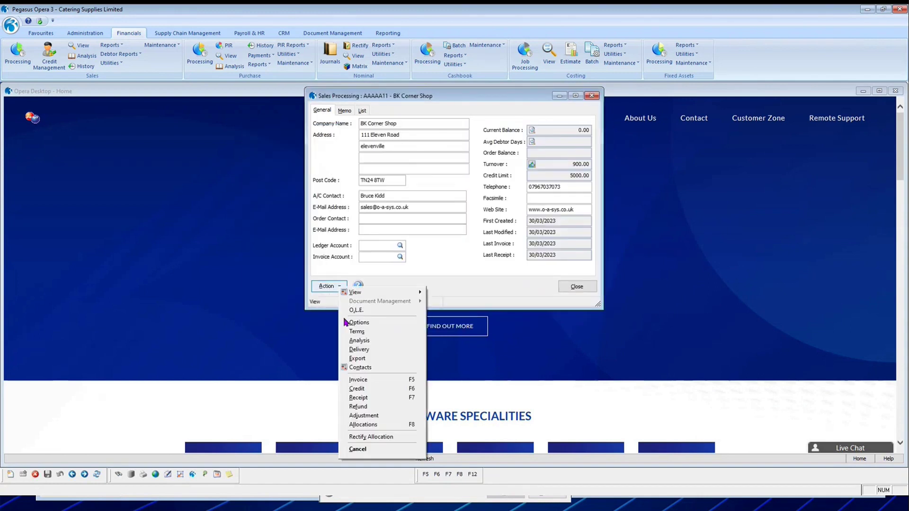
left_click(373, 425)
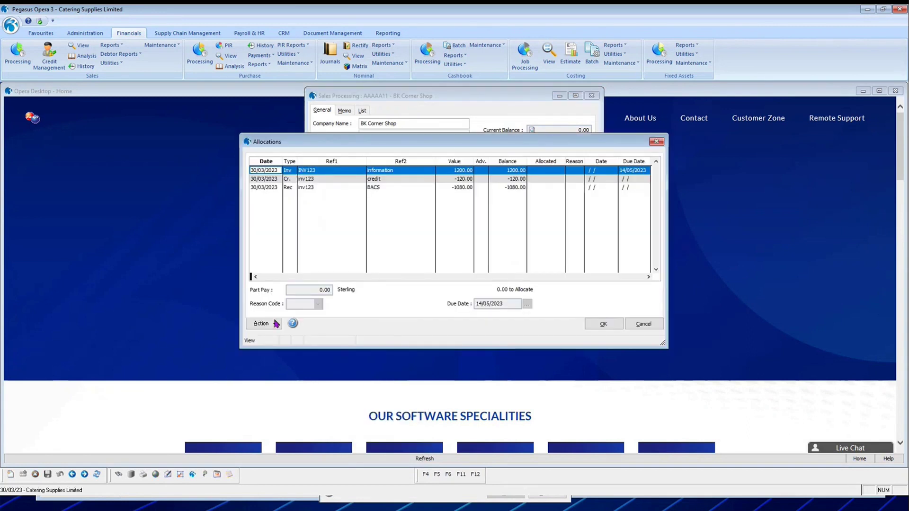
left_click(273, 324)
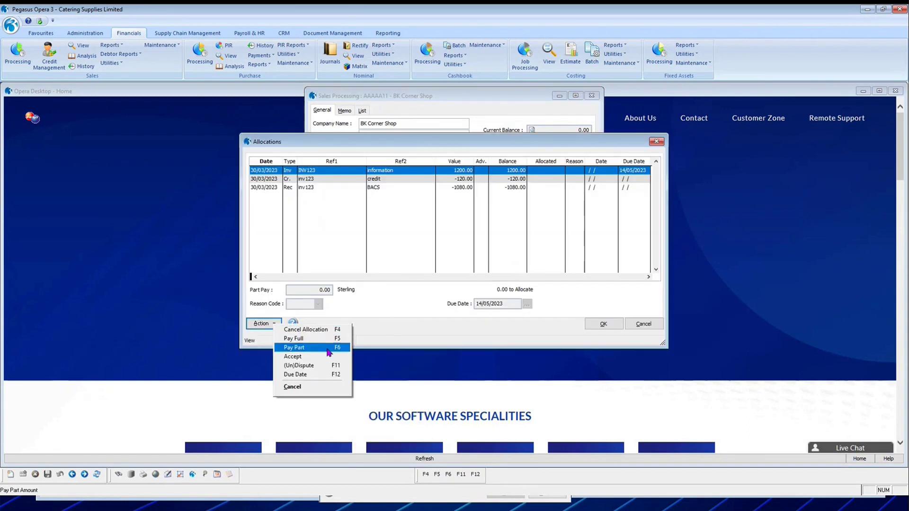
left_click(336, 339)
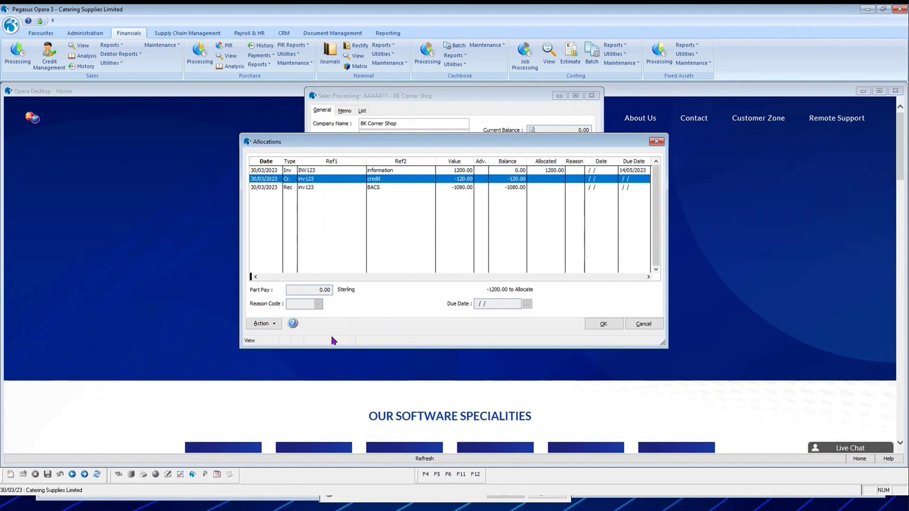
key("F5")
key("F5")
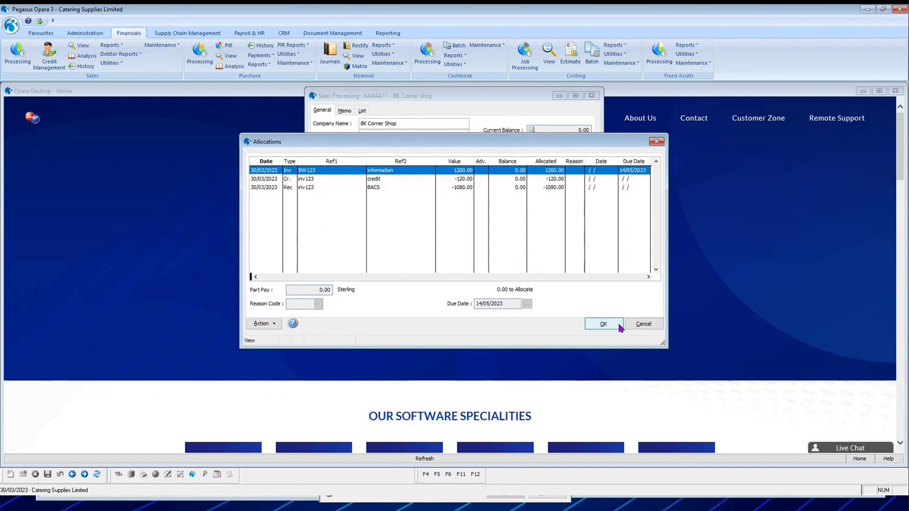
key("Return")
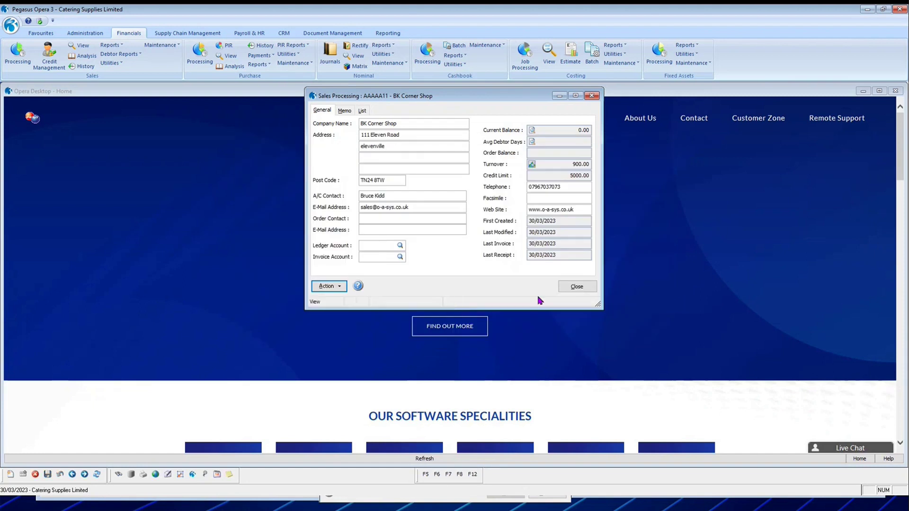
Confirm BK Corner Shop has no outstanding transactions and close its account window.
left_click(531, 130)
left_click(433, 238)
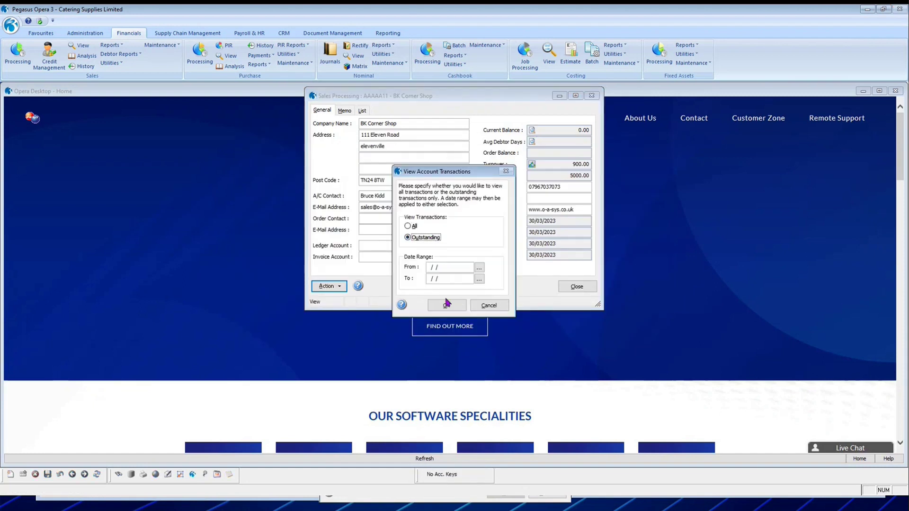
left_click(447, 305)
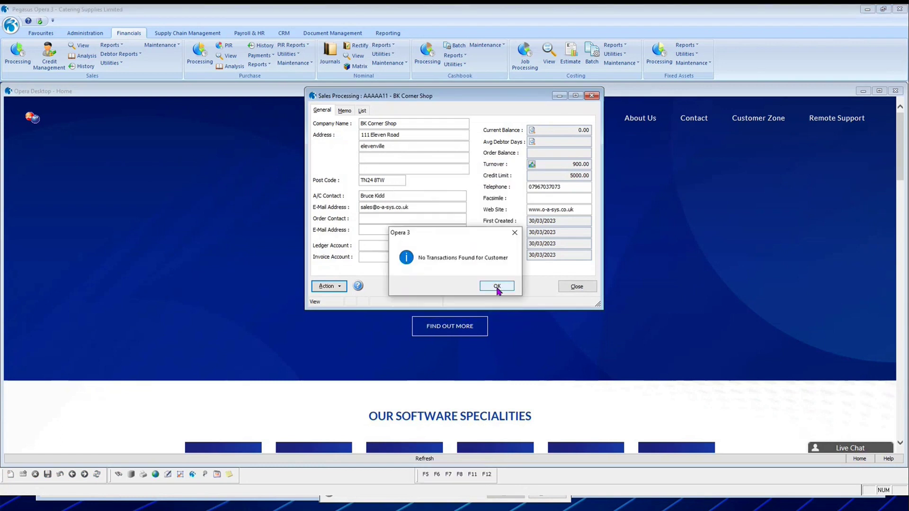
left_click(497, 287)
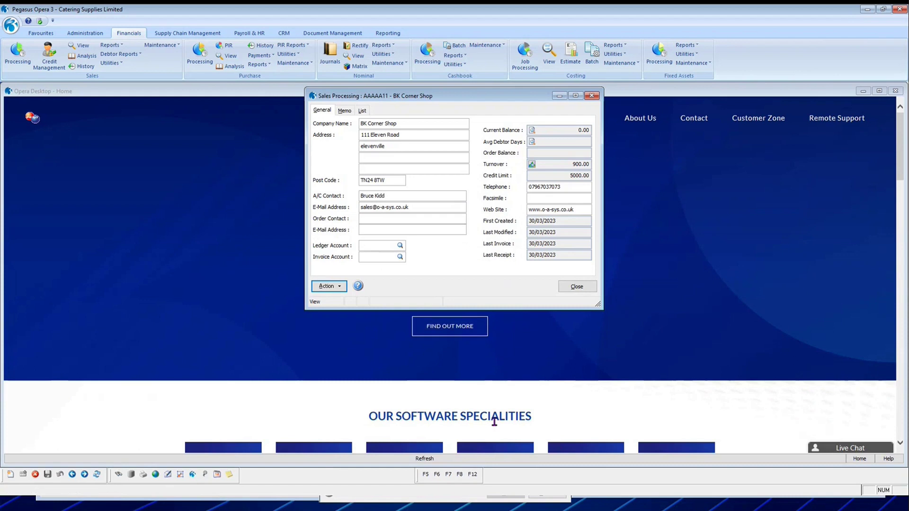
left_click(337, 289)
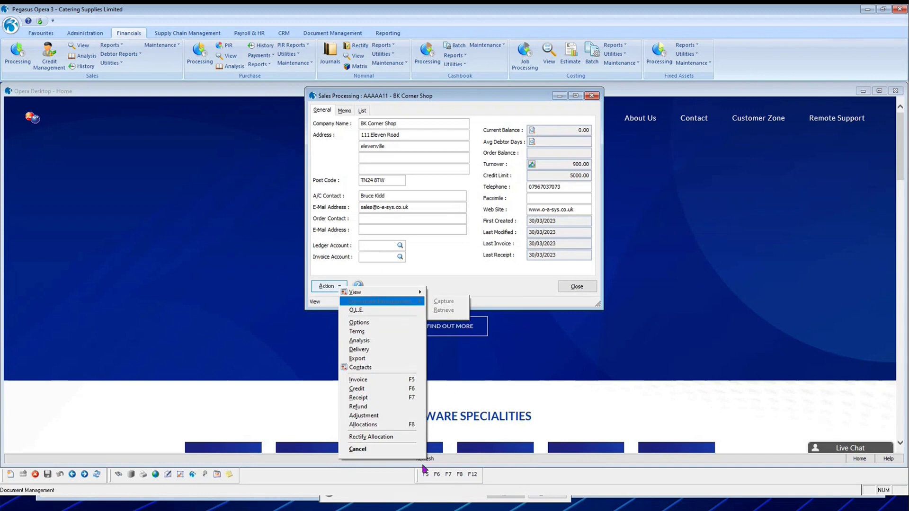
left_click(536, 350)
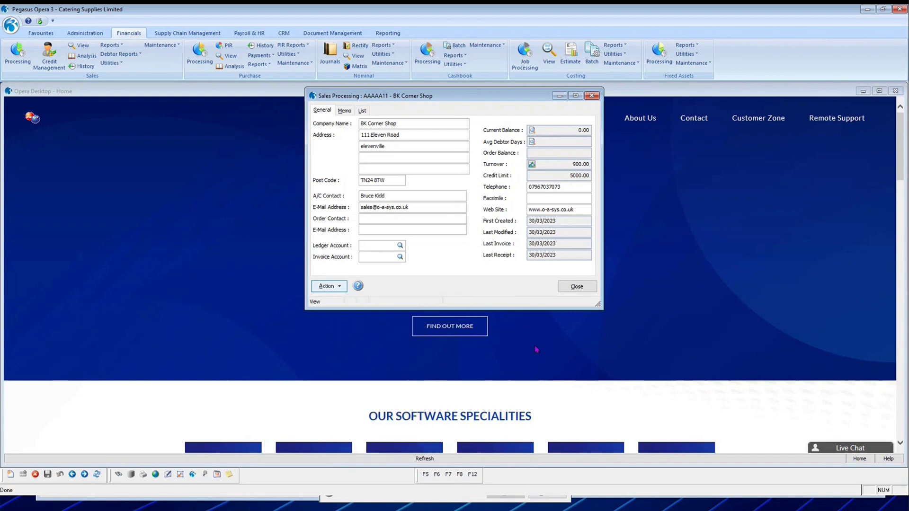
left_click(577, 286)
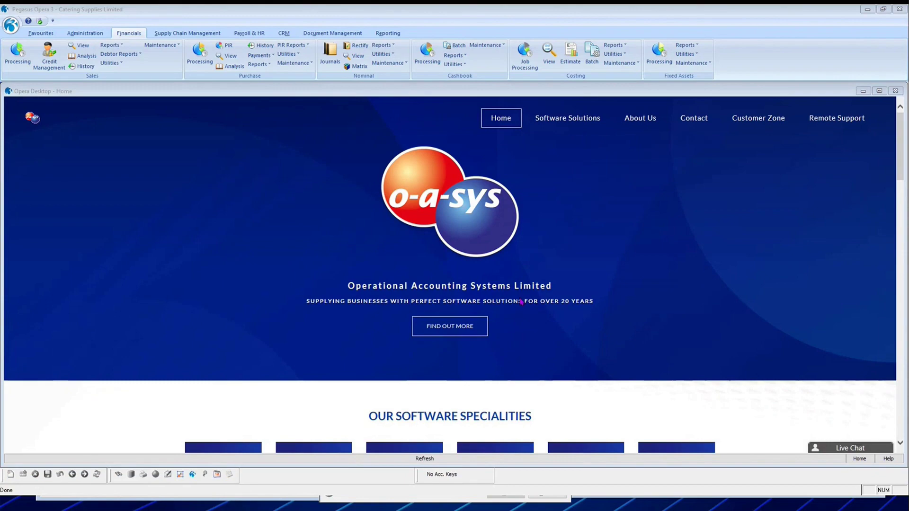
Switch to the presentation and advance to the Credit Management Centre slide.
key("alt+Tab")
left_click(527, 267)
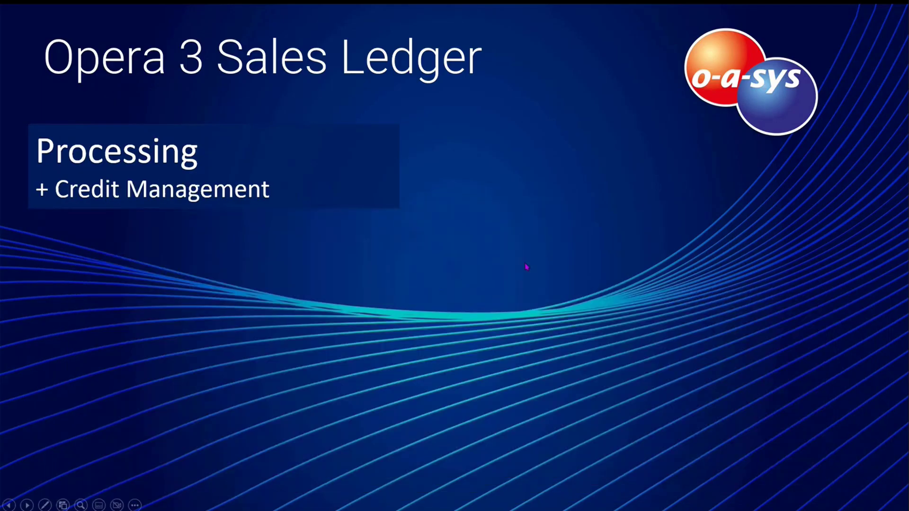
left_click(527, 268)
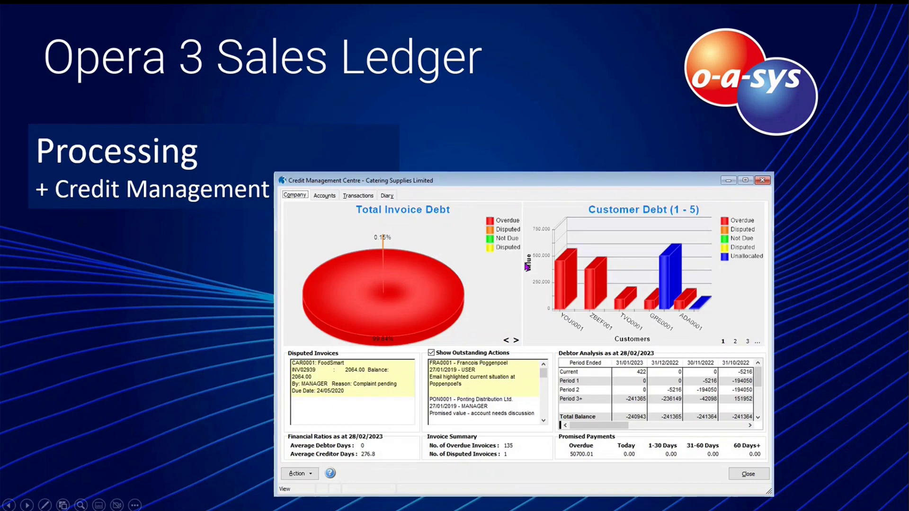
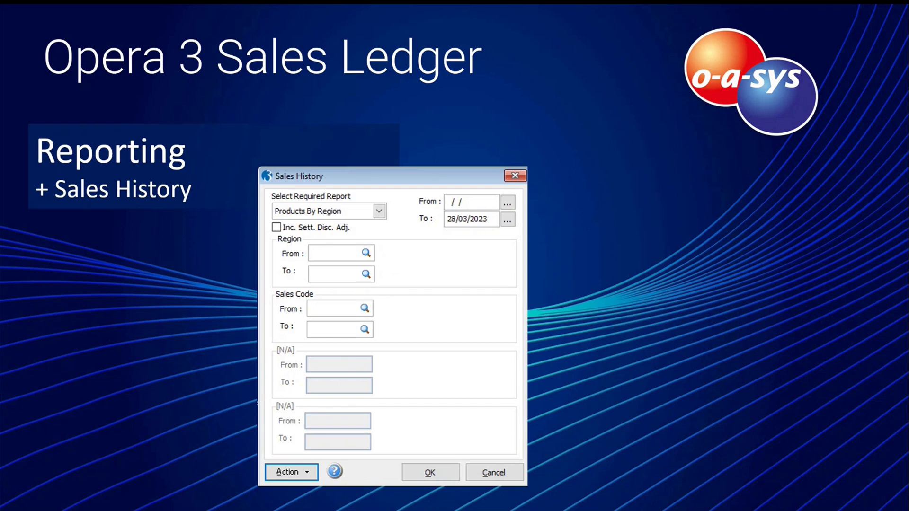
Advance to the Sales View slide and reveal its dialog screenshot.
left_click(445, 346)
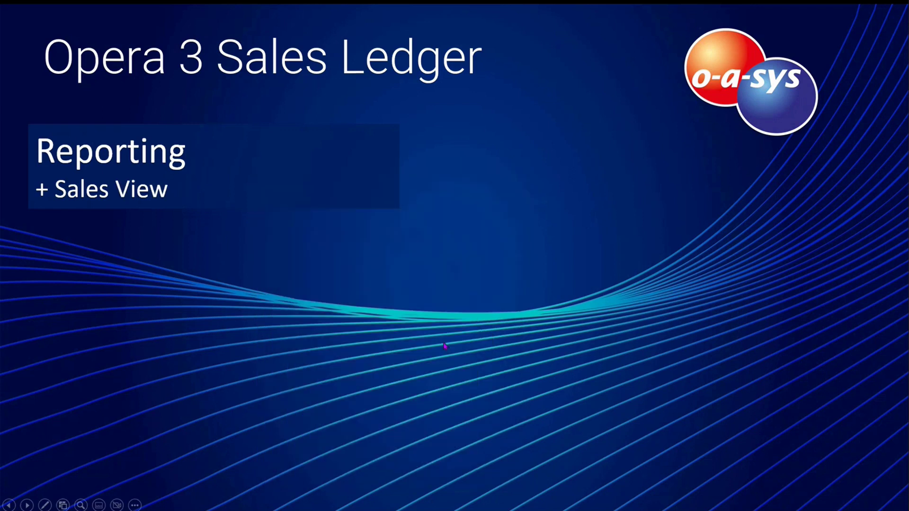
left_click(446, 346)
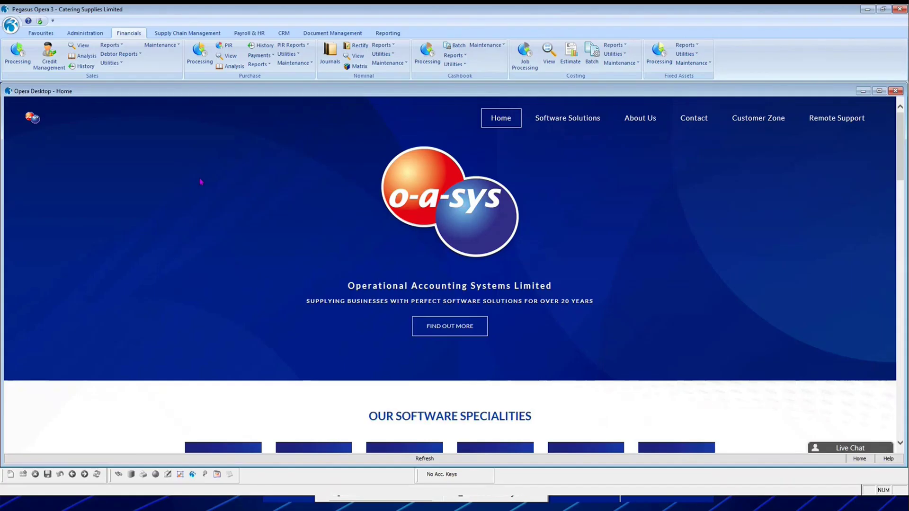
Run the Invoices & Credit Notes report for this period and publish it to screen.
left_click(110, 45)
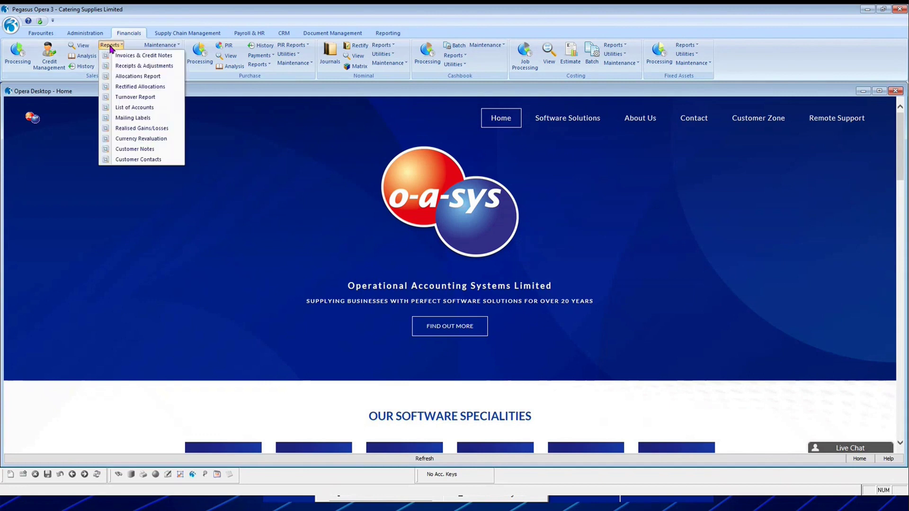
left_click(166, 58)
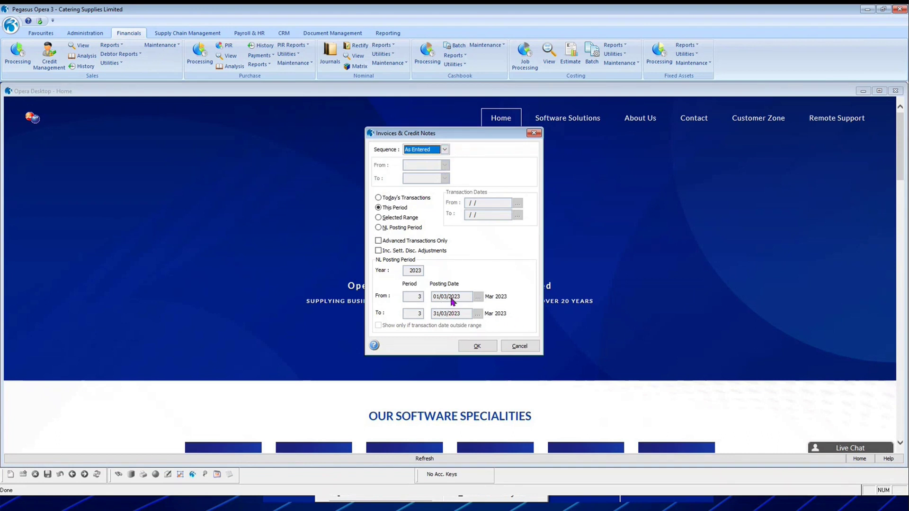
left_click(477, 346)
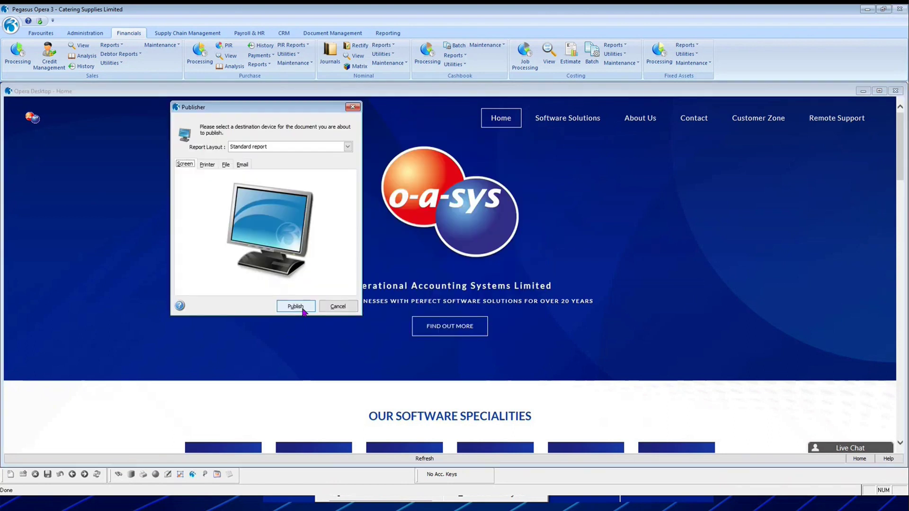
left_click(284, 306)
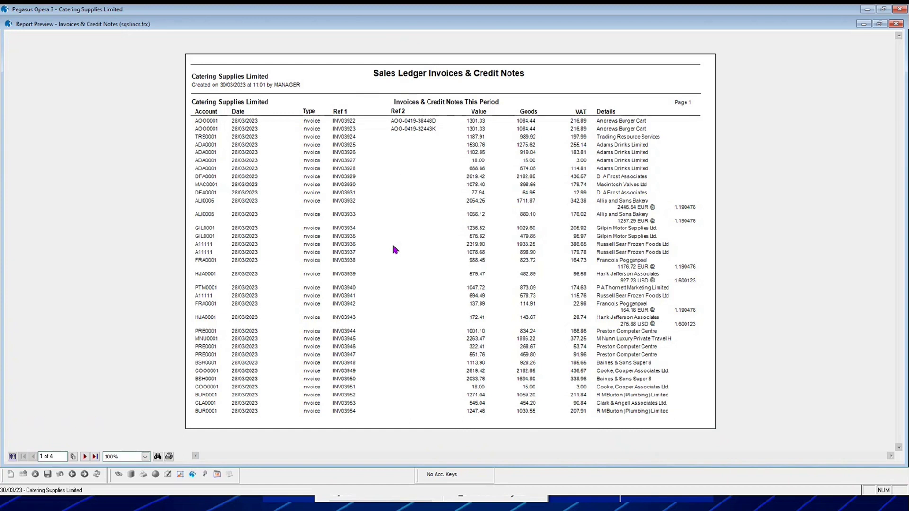
Page through to the totals page (72515.29) on page 4, then close the preview.
left_click(83, 457)
left_click(85, 457)
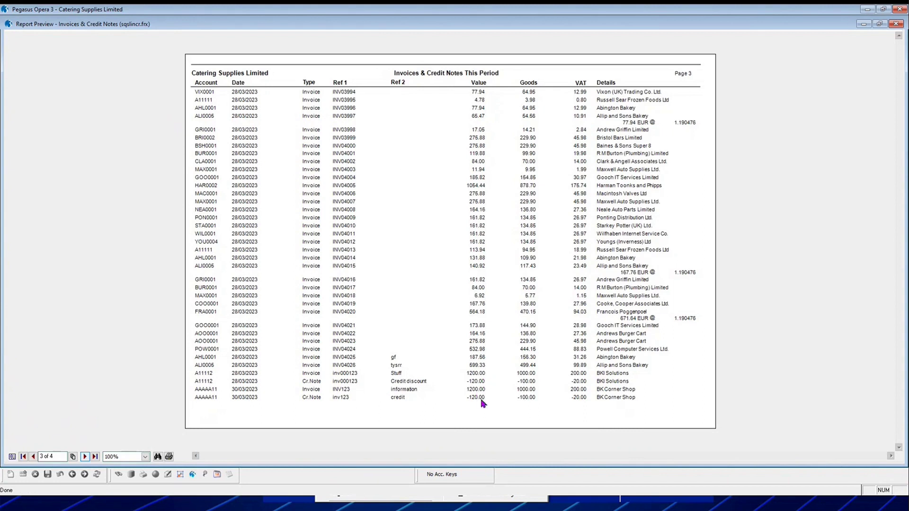
left_click(85, 457)
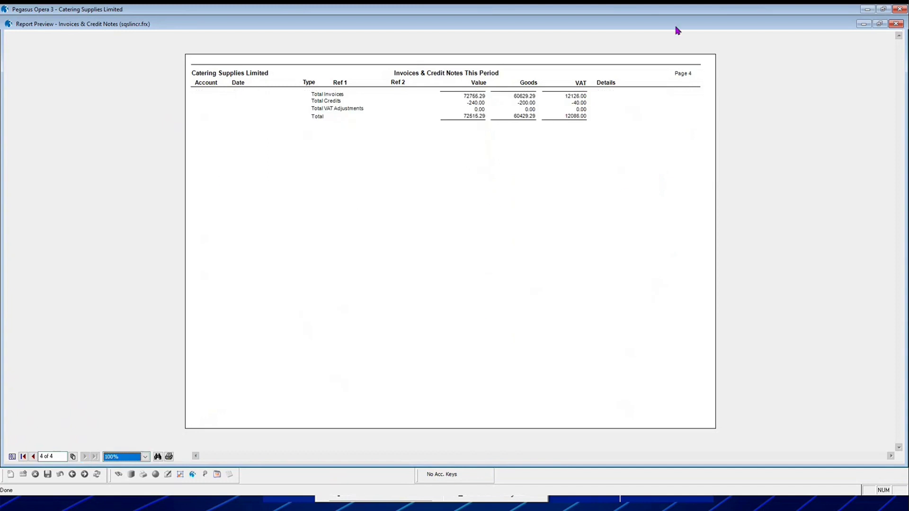
left_click(897, 24)
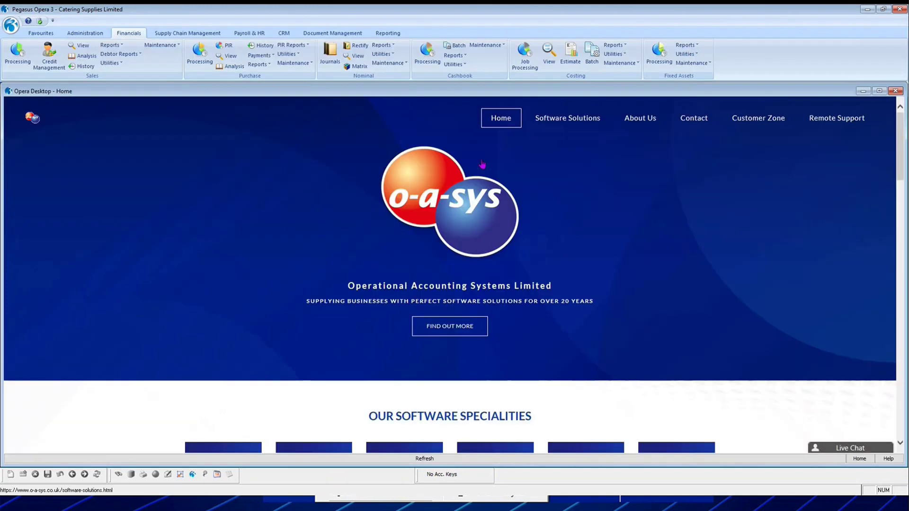
Look at the Turnover Report options and cancel without running it.
left_click(111, 45)
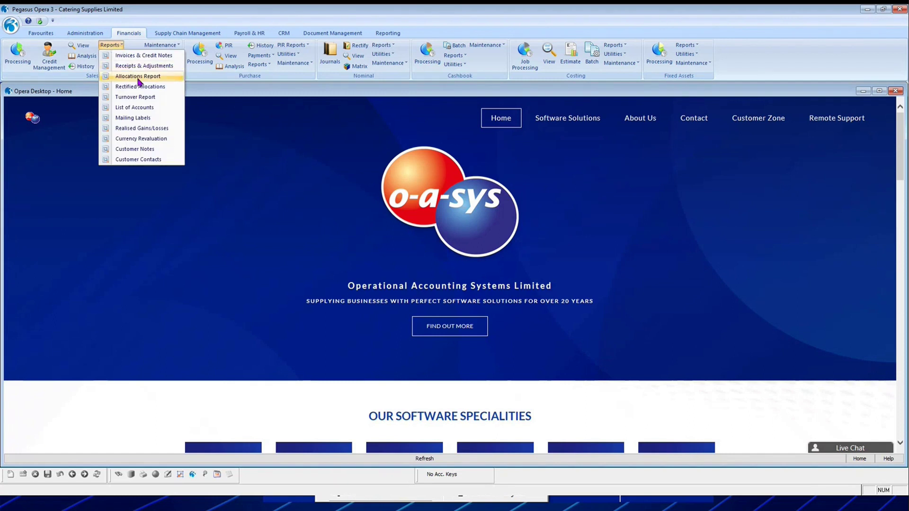
left_click(140, 98)
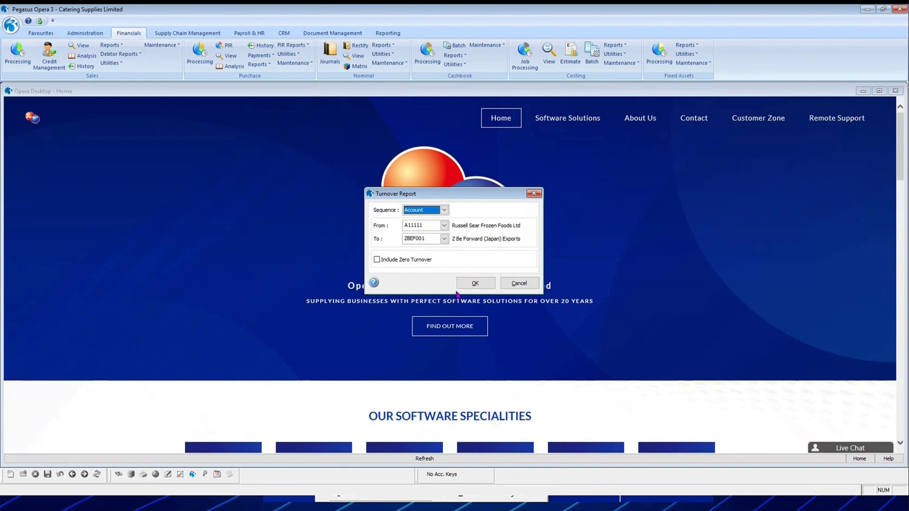
left_click(517, 284)
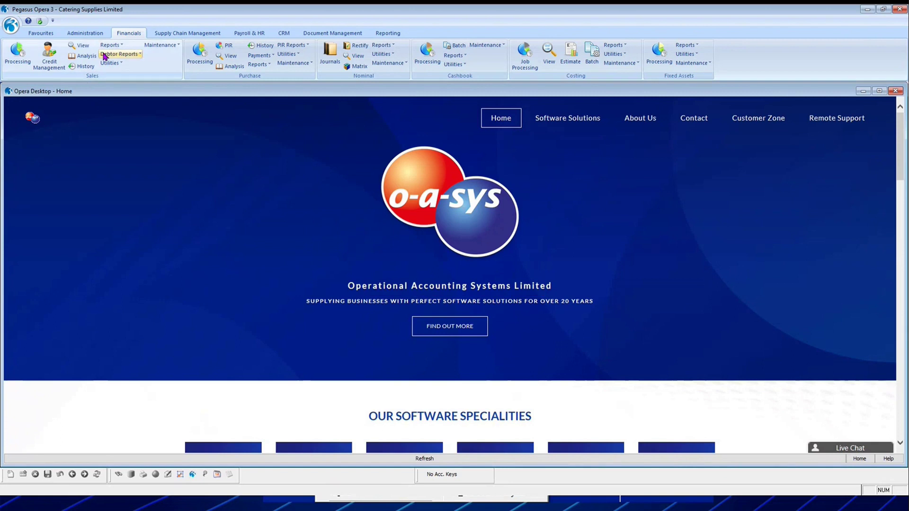
Preview the six-page Debtors Report by account on screen, then close it.
left_click(124, 54)
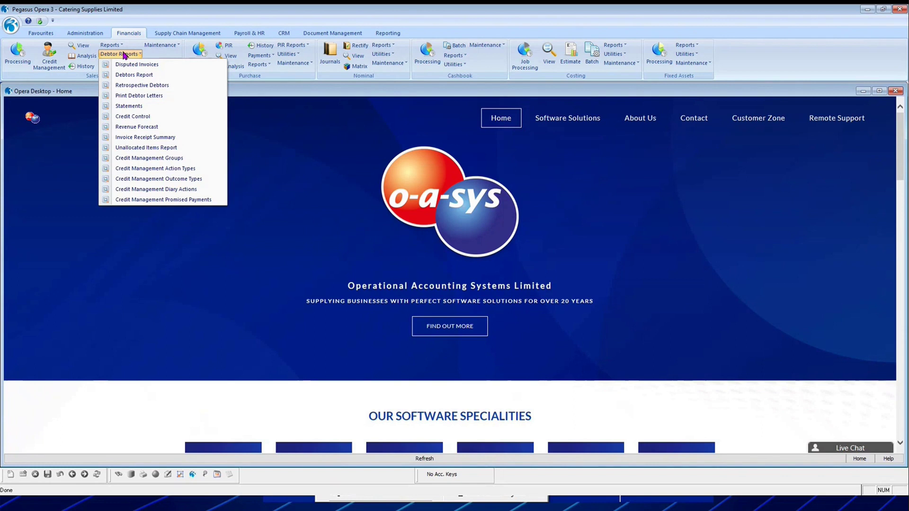
left_click(144, 76)
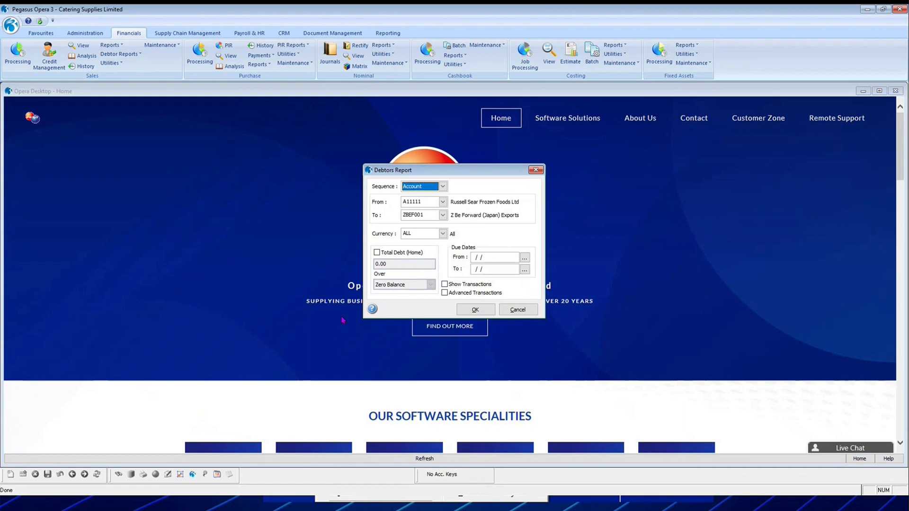
left_click(475, 310)
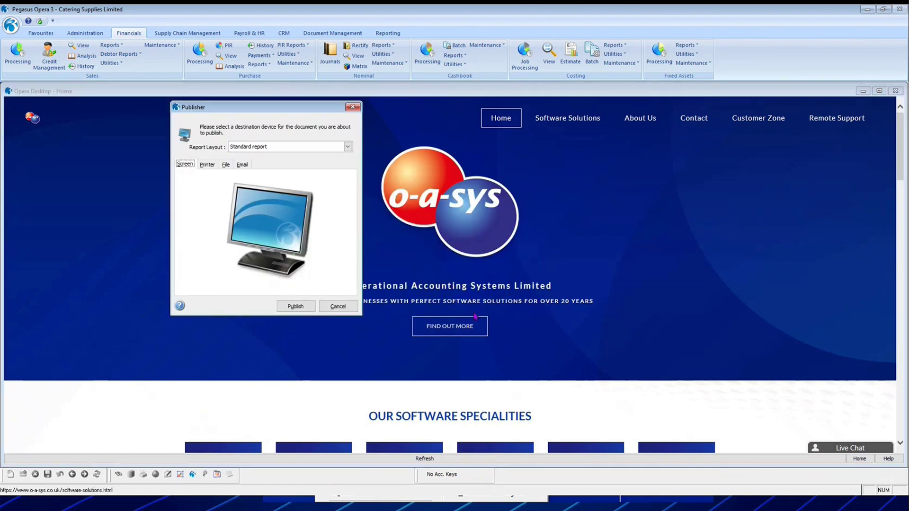
left_click(296, 307)
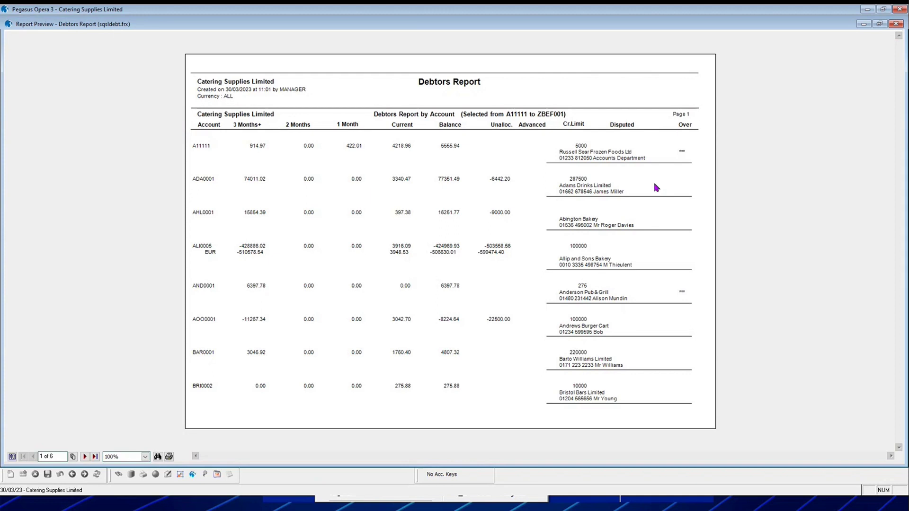
left_click(897, 23)
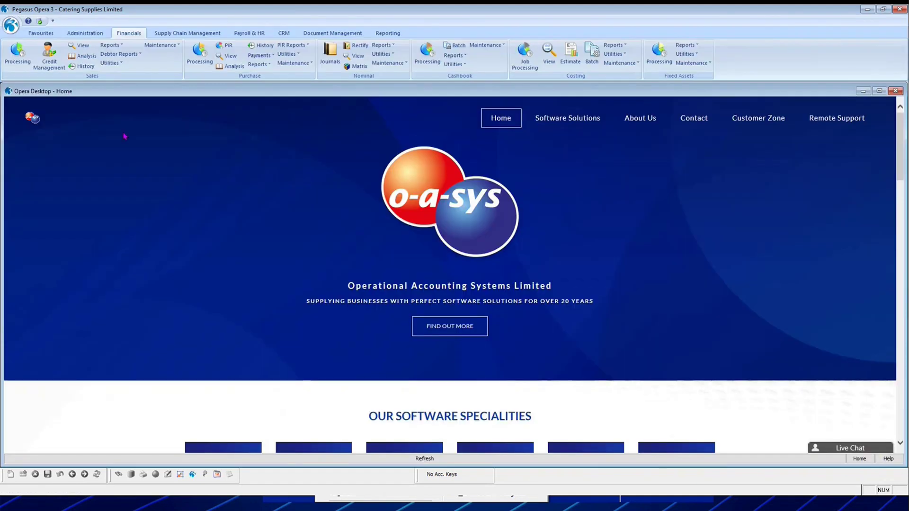
Run the Retrospective Debtors report as at 31/12/2022 and publish it to screen.
left_click(112, 63)
left_click(112, 63)
left_click(121, 55)
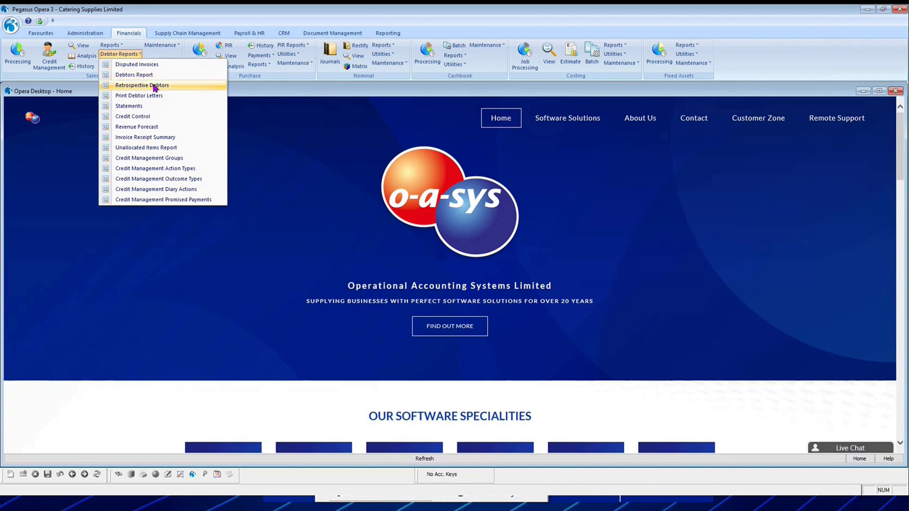
left_click(154, 86)
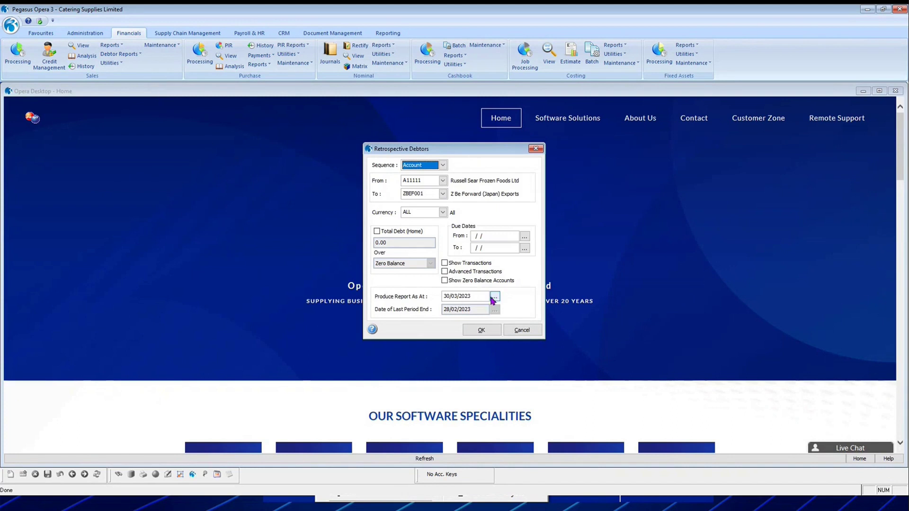
left_click(473, 295)
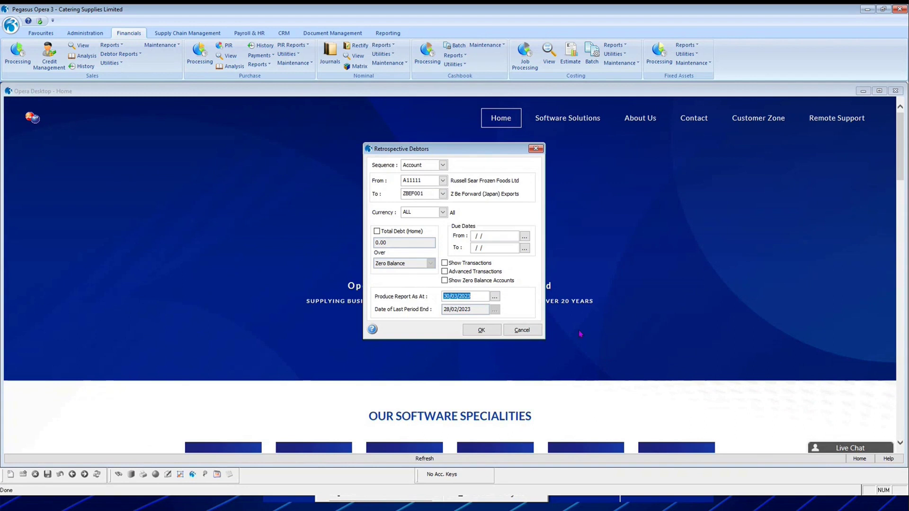
type("31/12/2022")
key("Tab")
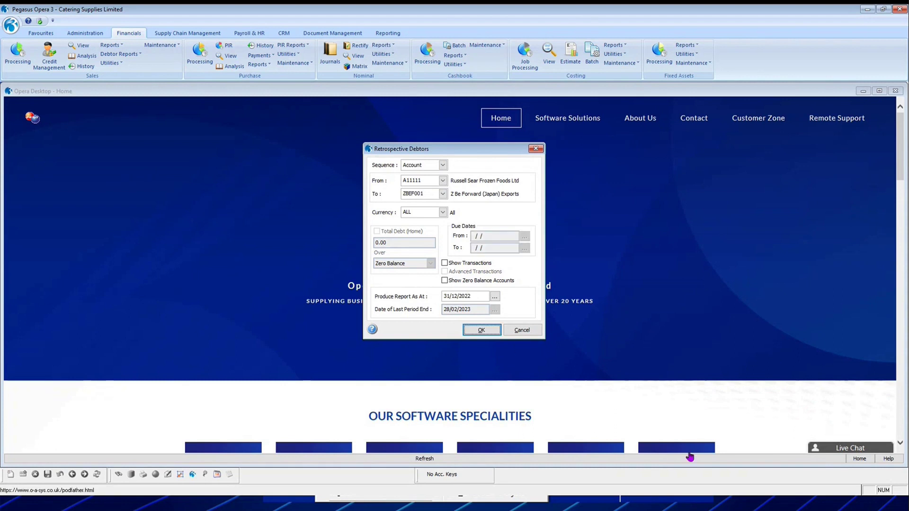
left_click(480, 330)
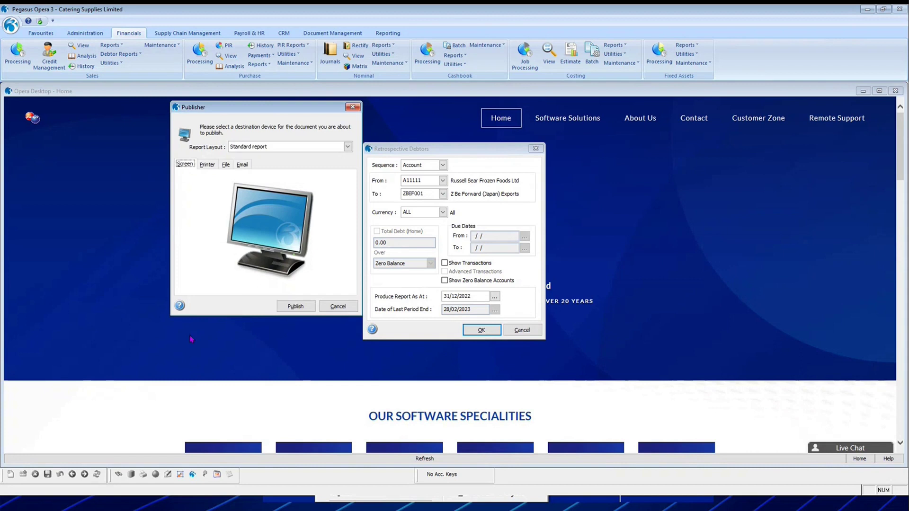
left_click(284, 307)
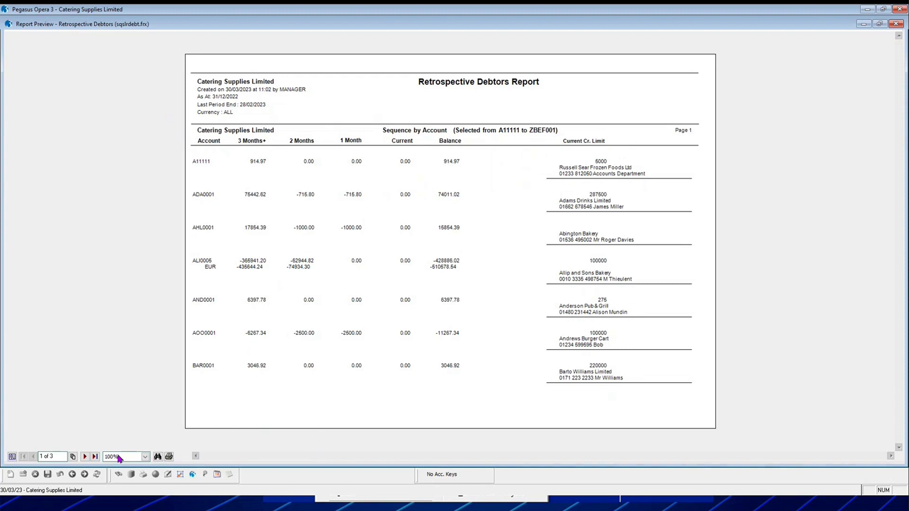
Page through all three pages to the -241364.62 total and back, then close the preview.
left_click(85, 457)
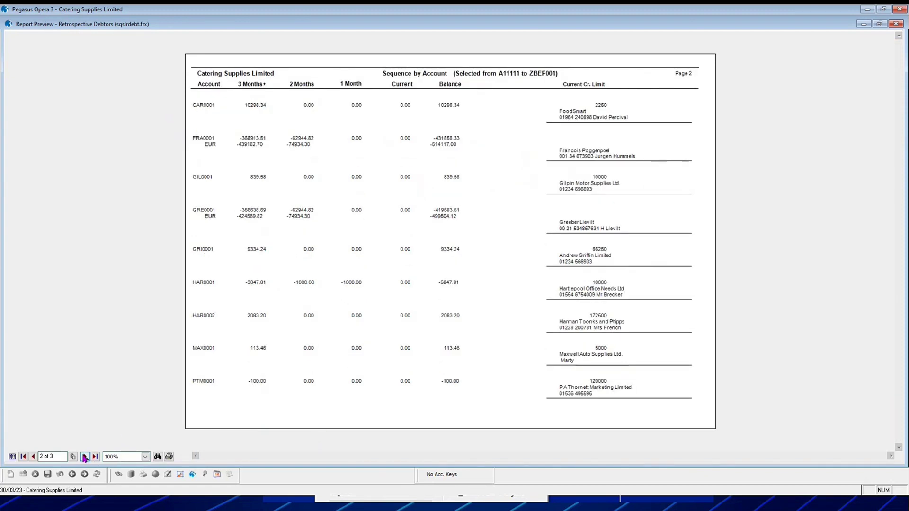
left_click(84, 458)
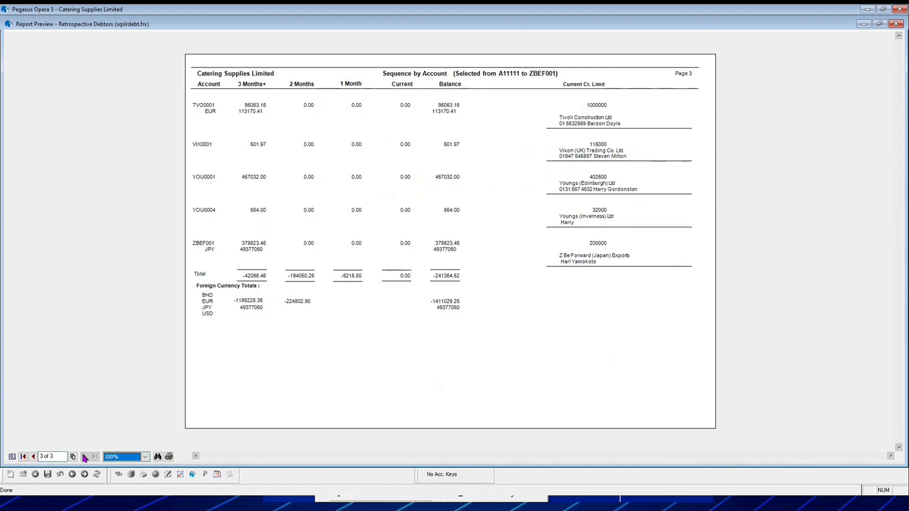
left_click(33, 456)
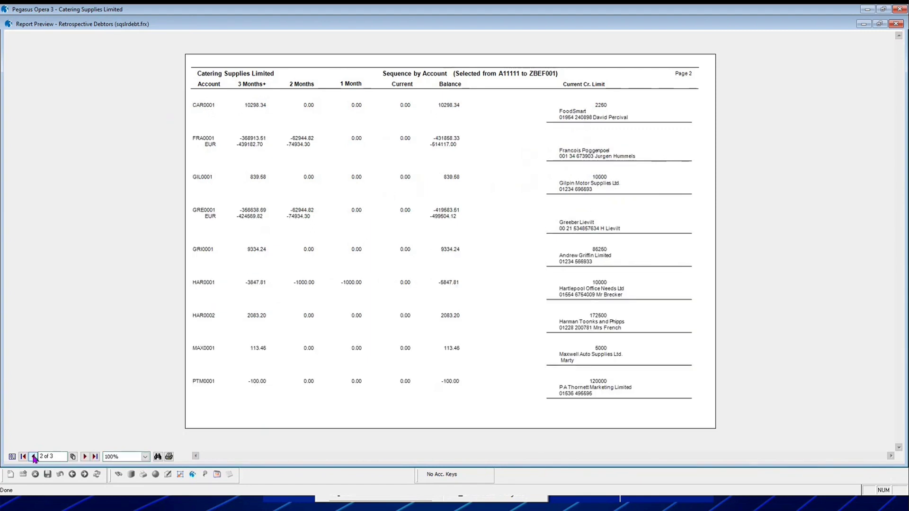
left_click(33, 457)
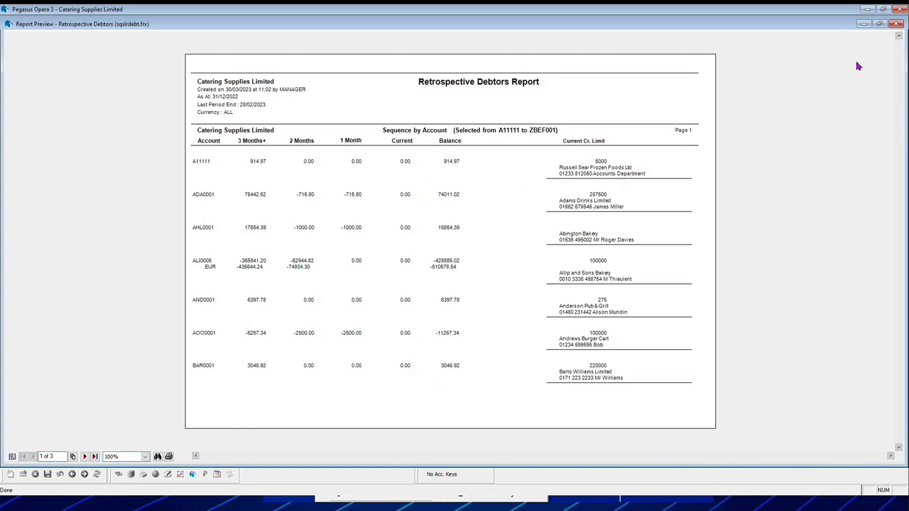
left_click(895, 25)
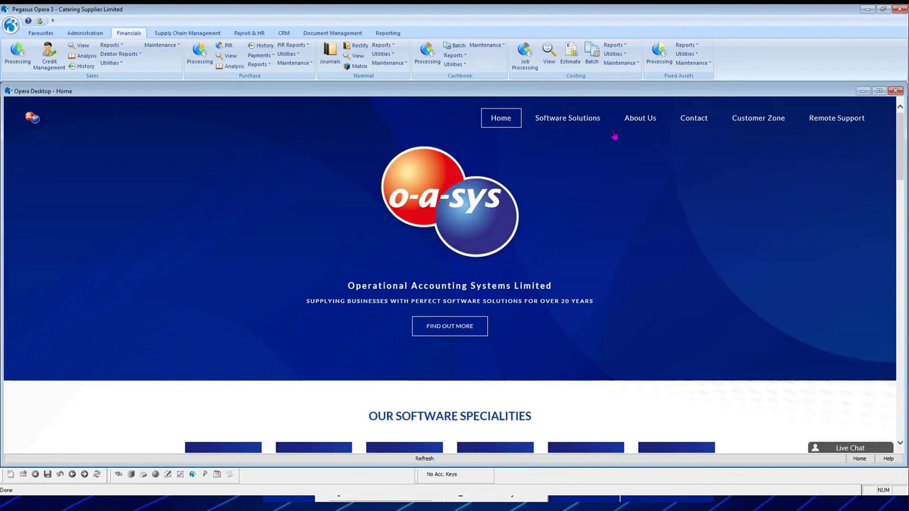
left_click(106, 55)
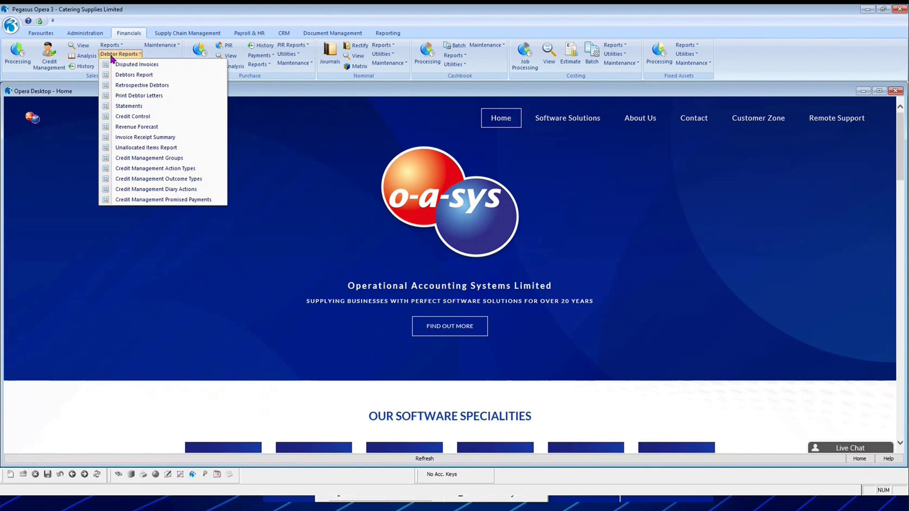
left_click(164, 90)
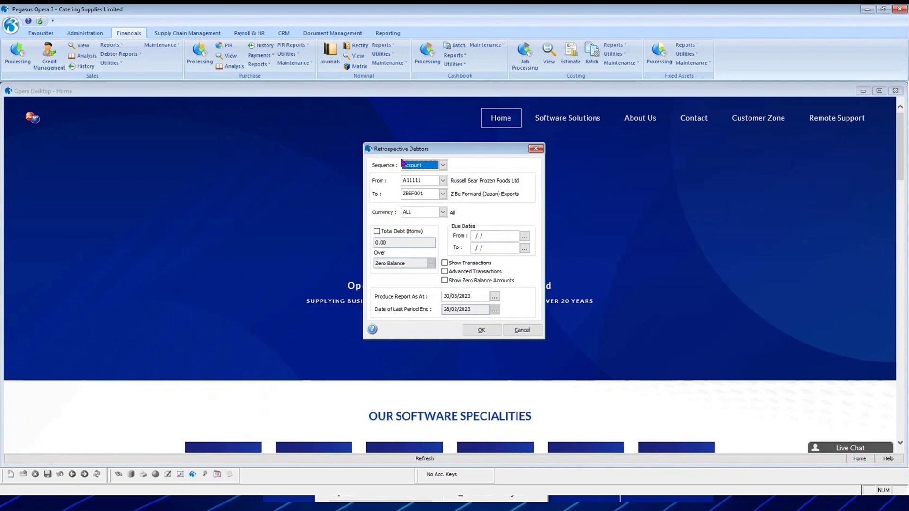
left_click(442, 212)
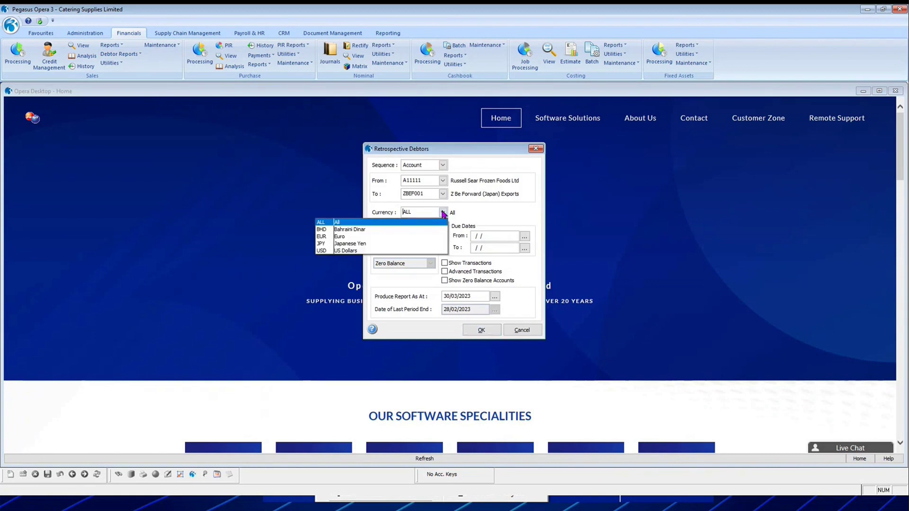
left_click(442, 212)
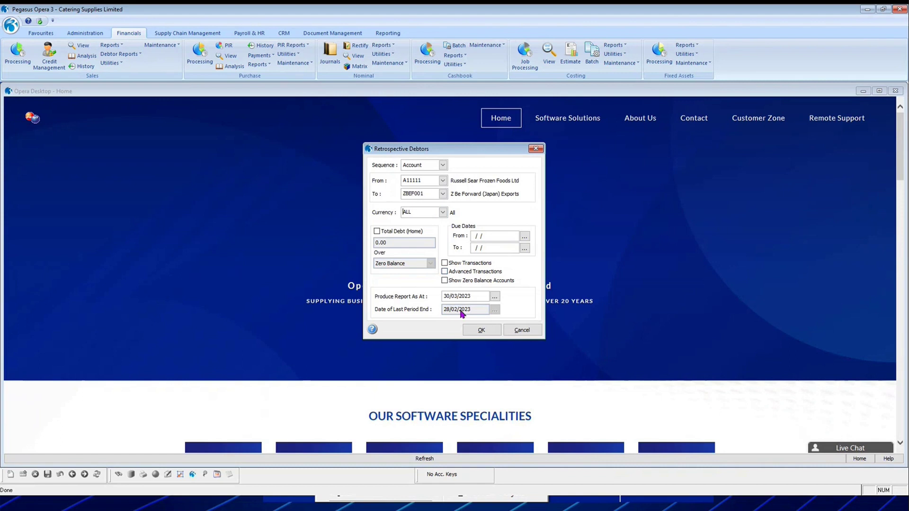
left_click(443, 165)
left_click(444, 165)
left_click(523, 331)
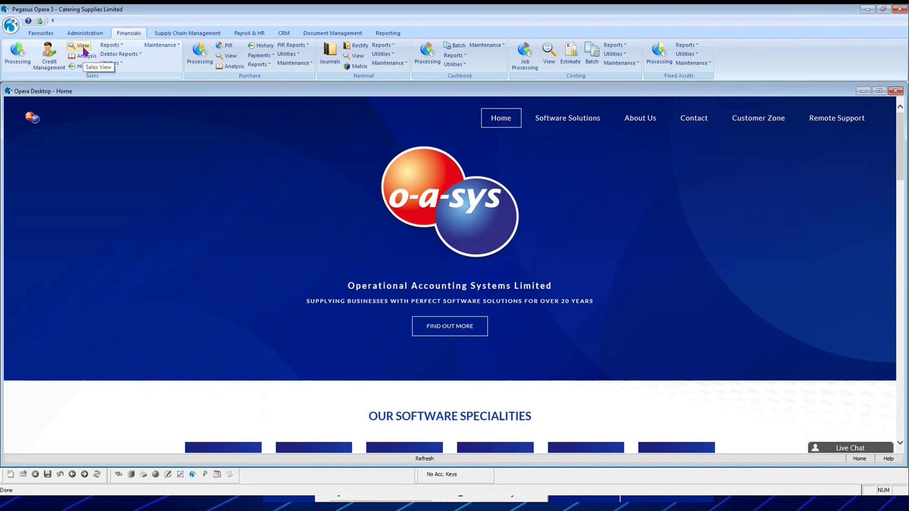
left_click(85, 56)
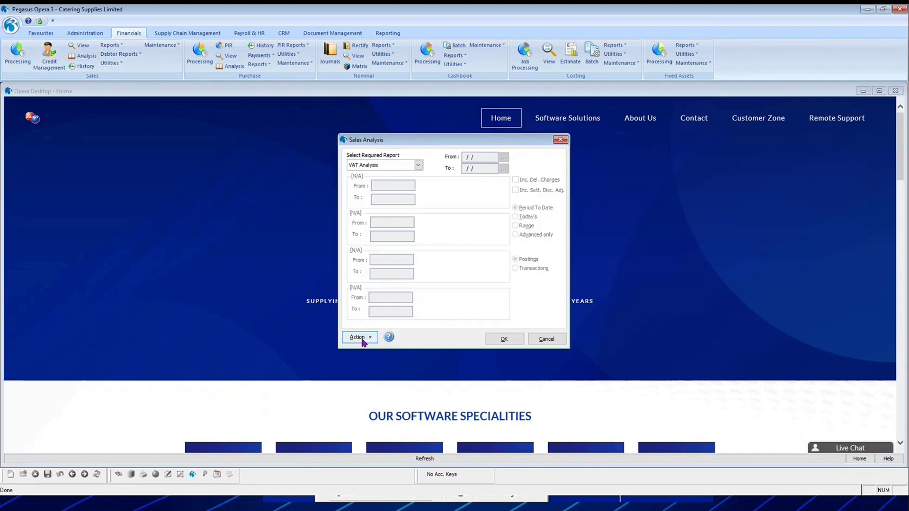
left_click(360, 342)
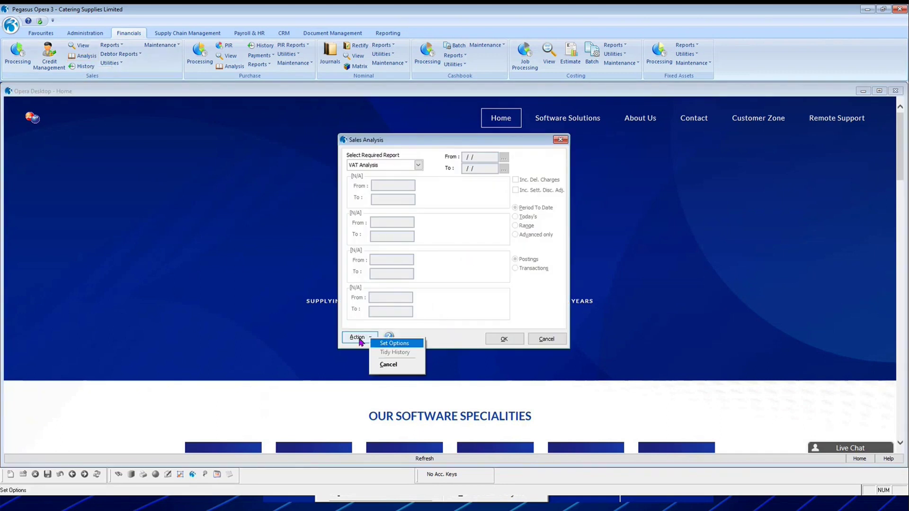
left_click(395, 344)
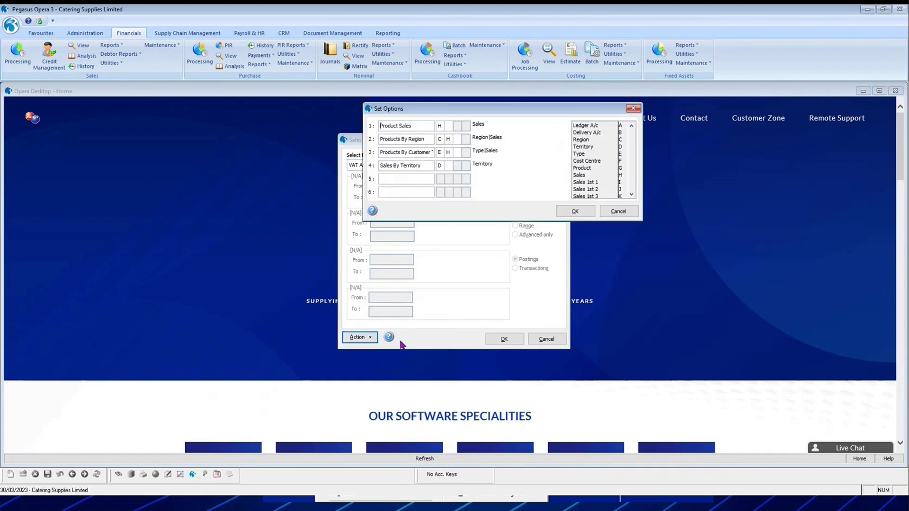
left_click(397, 179)
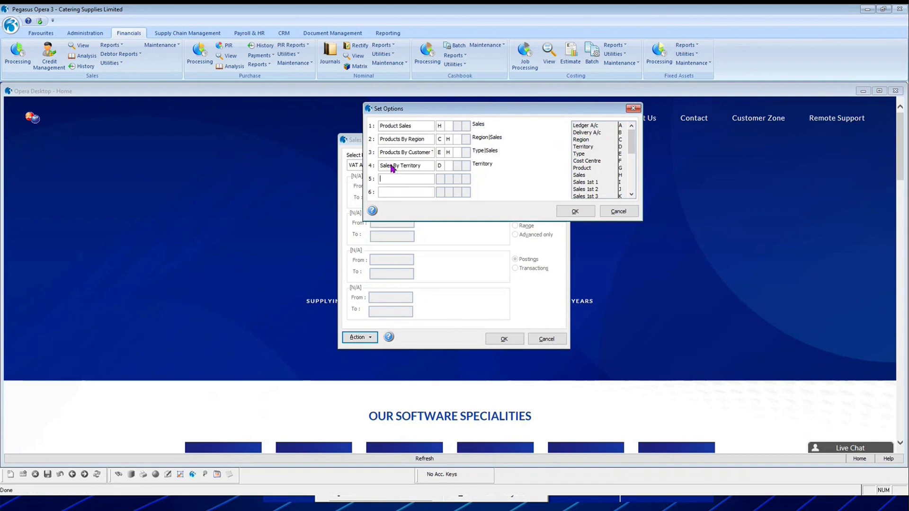
left_click(621, 212)
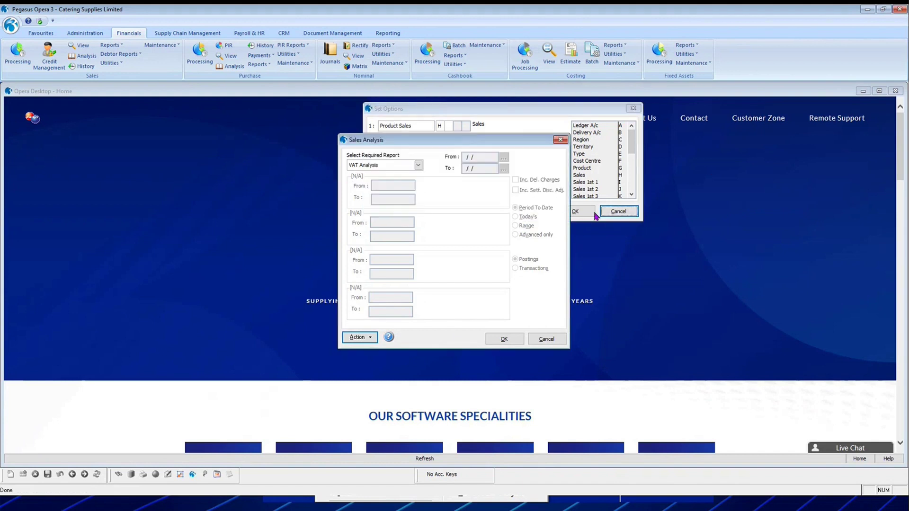
left_click(419, 164)
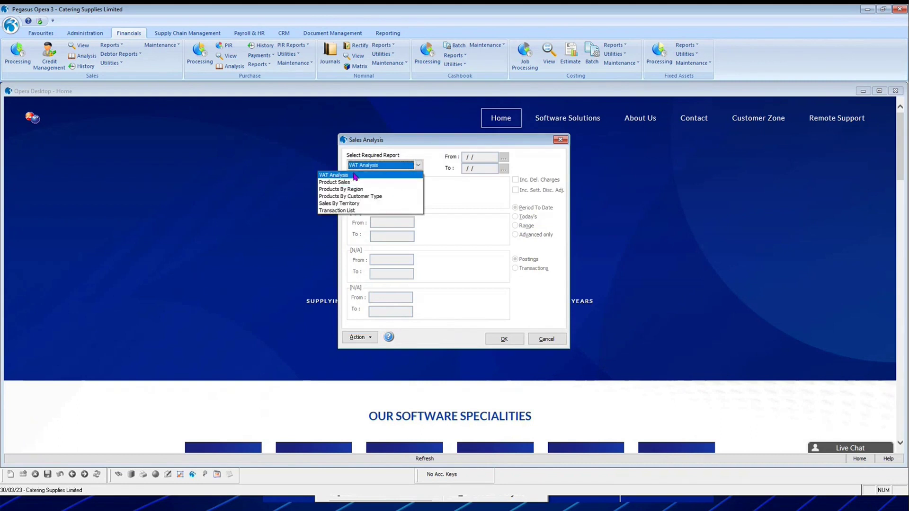
left_click(338, 211)
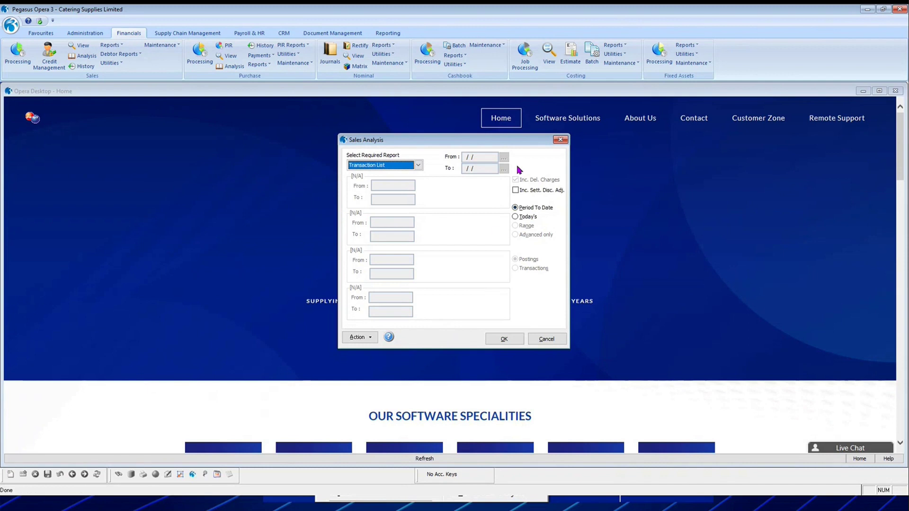
left_click(372, 168)
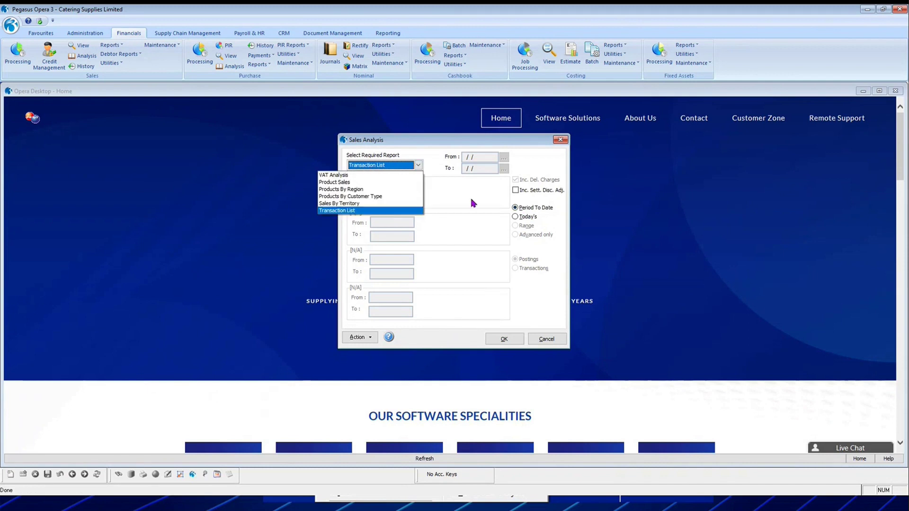
left_click(365, 213)
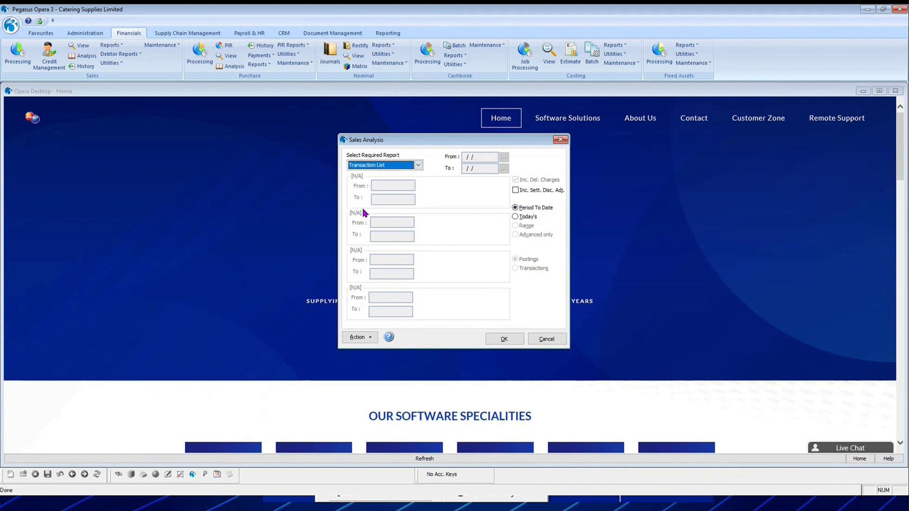
left_click(515, 209)
left_click(509, 339)
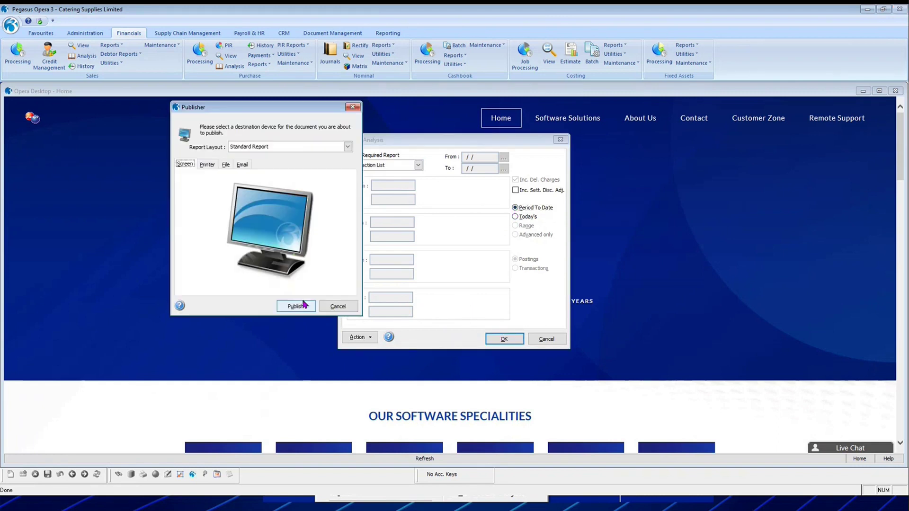
left_click(295, 305)
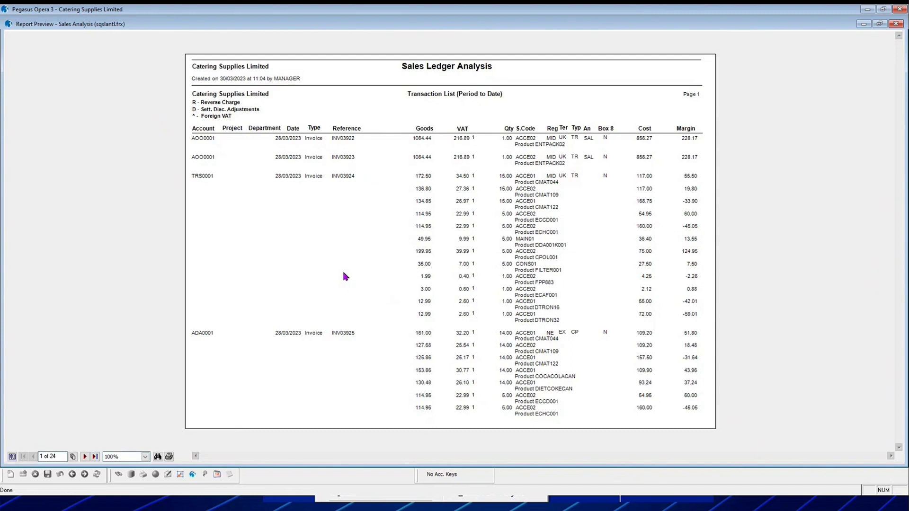
left_click(85, 457)
left_click(84, 457)
left_click(85, 457)
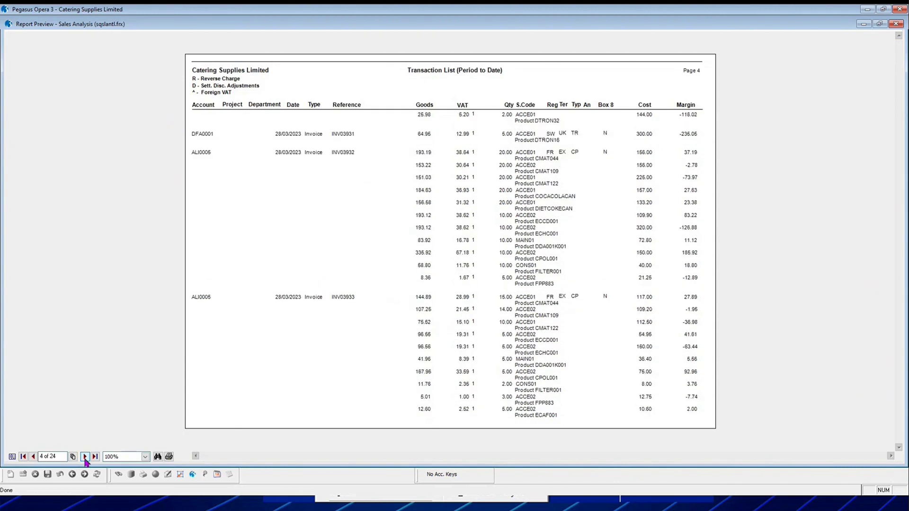
left_click(85, 457)
left_click(85, 457)
left_click(85, 457)
left_click(85, 457)
left_click(85, 457)
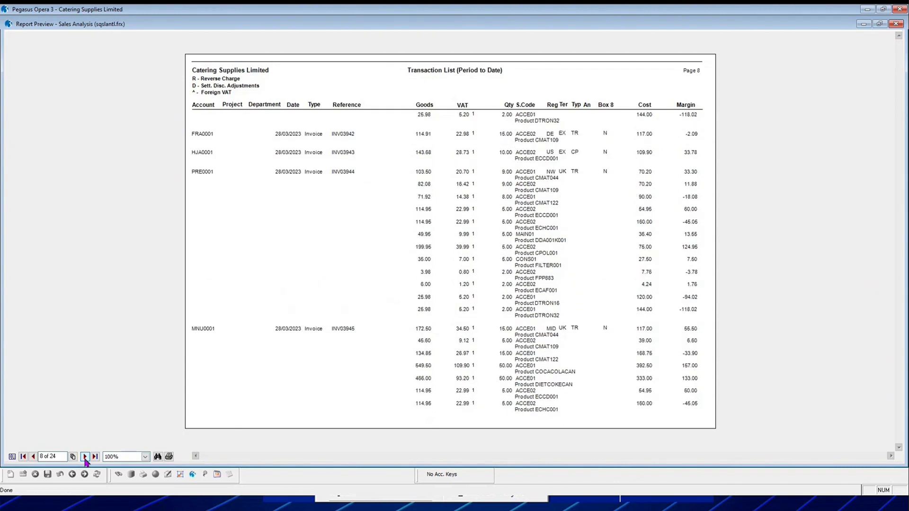
left_click(896, 25)
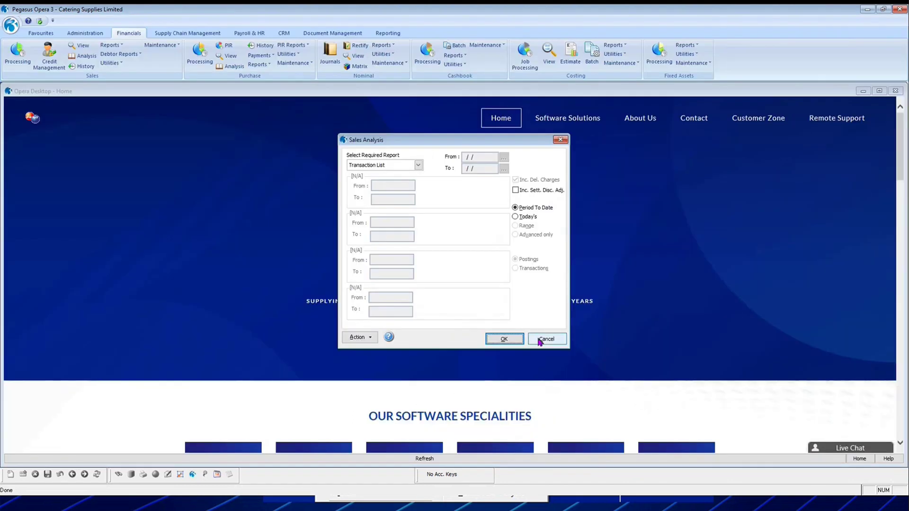
left_click(540, 340)
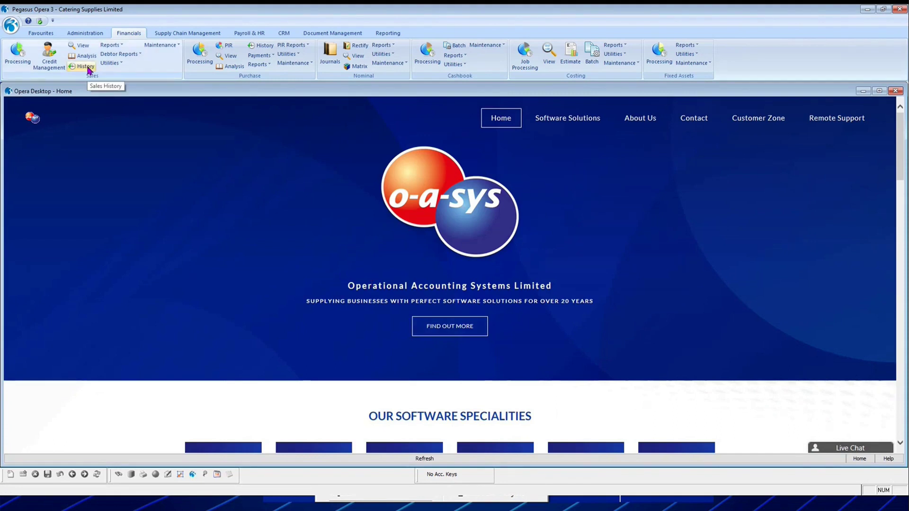
Choose the Product Sales history report and enter dates 01/01/2022 to 31/12/2022.
left_click(87, 67)
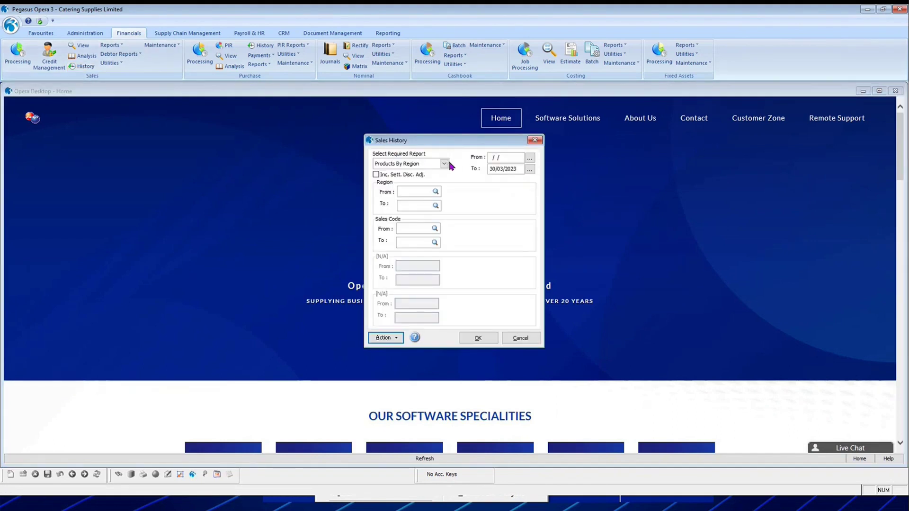
left_click(445, 164)
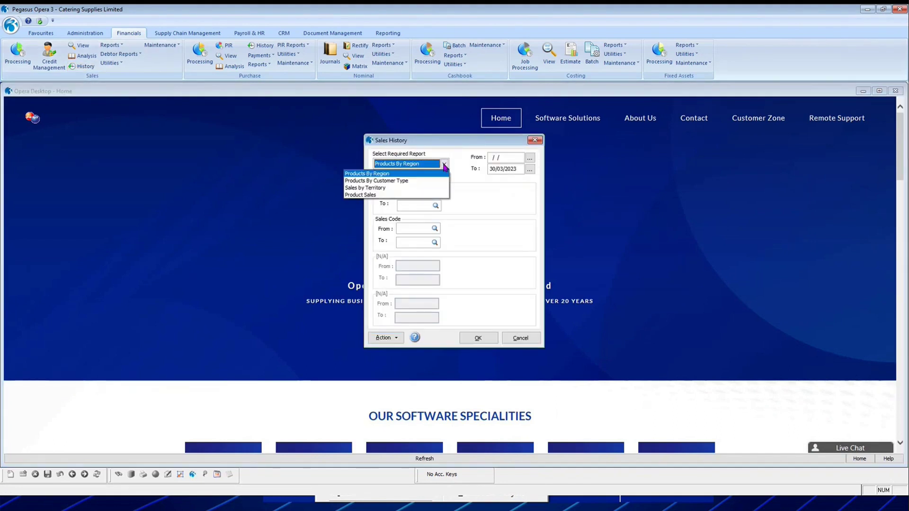
left_click(430, 196)
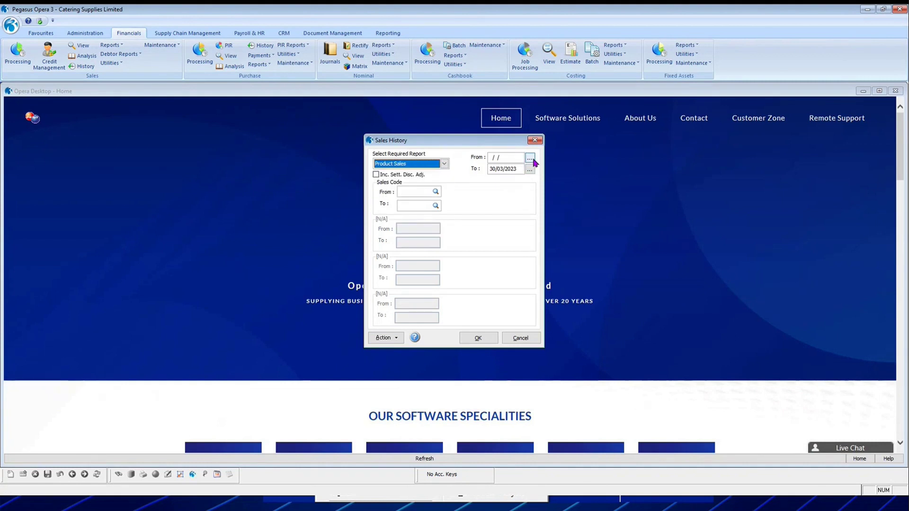
left_click(494, 157)
type("0101")
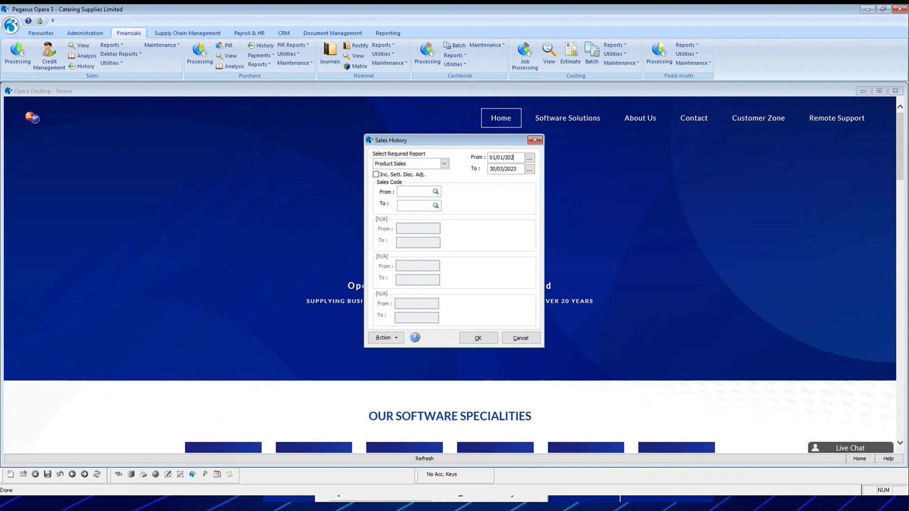
type("12022SALE01")
Try sales code SALE01 as the range, run it, and dismiss the no-data message.
key("Tab")
double_click(430, 226)
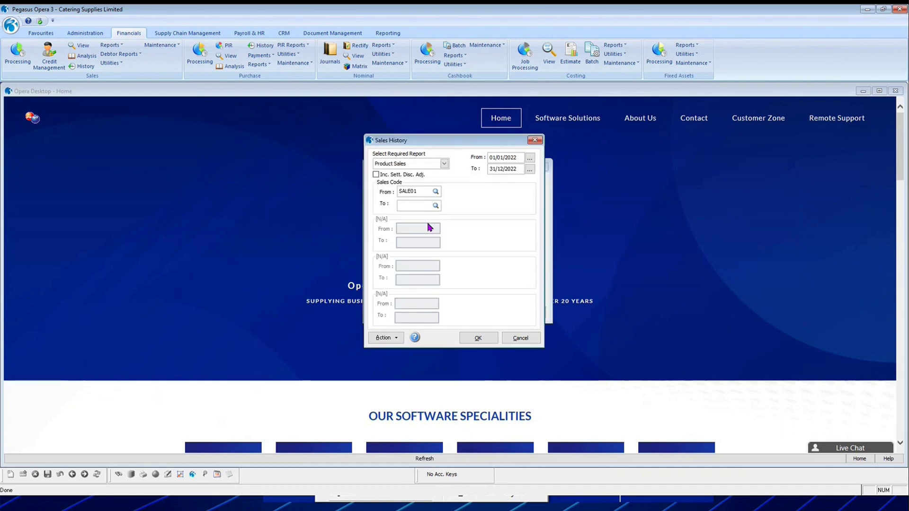
type("SALE01")
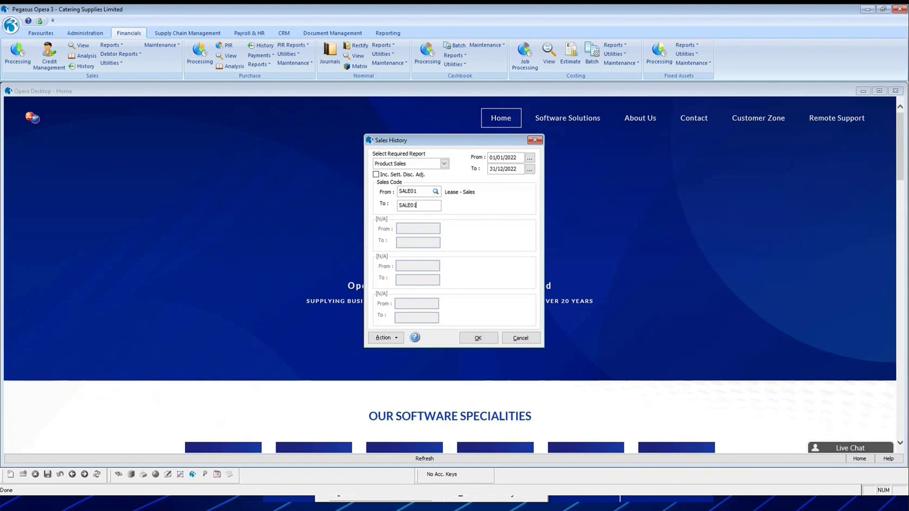
key("Tab")
left_click(478, 338)
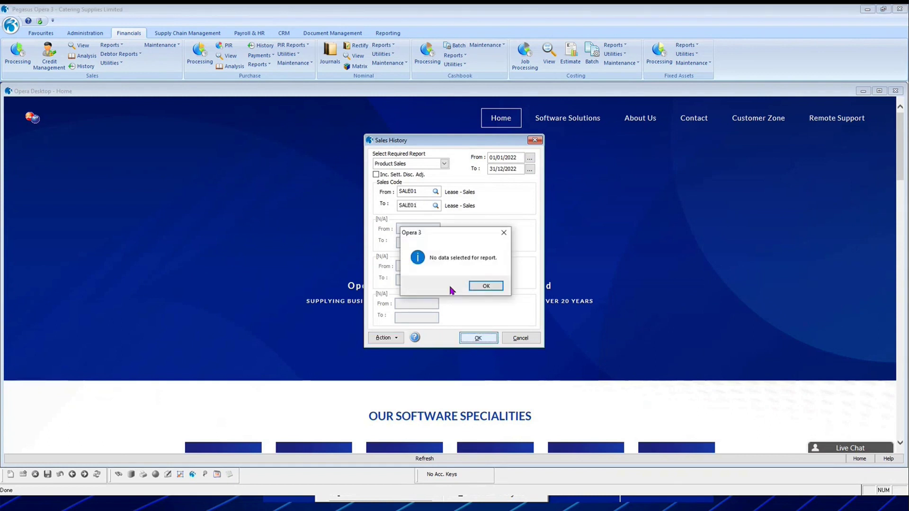
left_click(494, 288)
Clear both sales codes so all codes are included, and run the report again.
left_click(423, 191)
key("BackSpace")
key("Tab")
key("BackSpace")
key("BackSpace")
key("BackSpace")
key("BackSpace")
key("BackSpace")
key("BackSpace")
key("Tab")
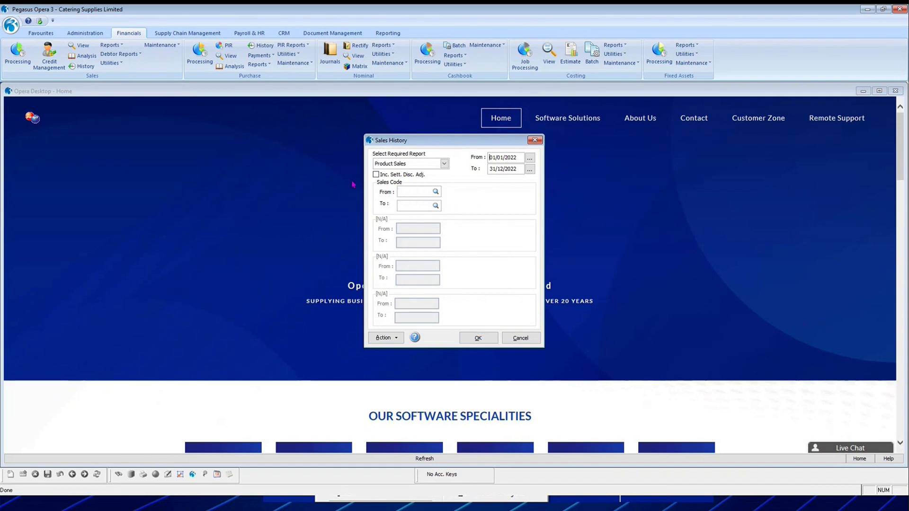
left_click(478, 338)
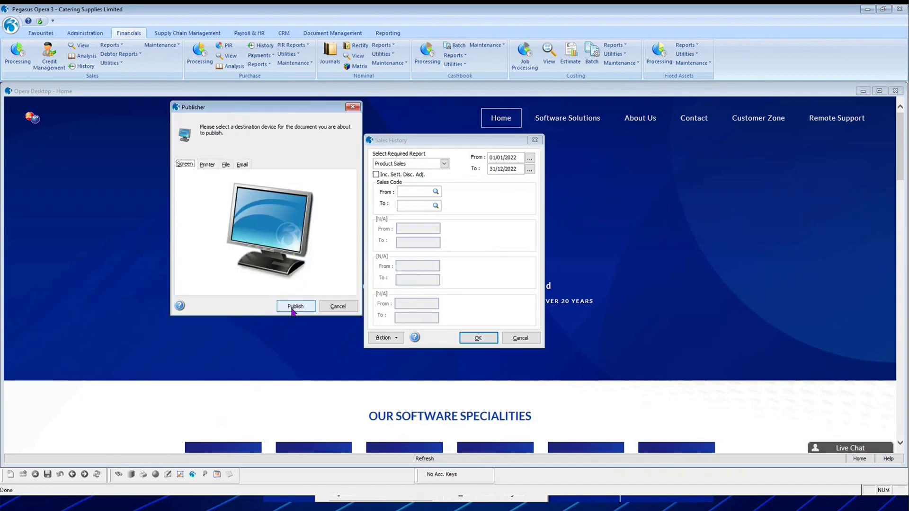
Preview the Product Sales report (total 1040983.09, margin 384480.03), close it, and cancel the options.
left_click(296, 306)
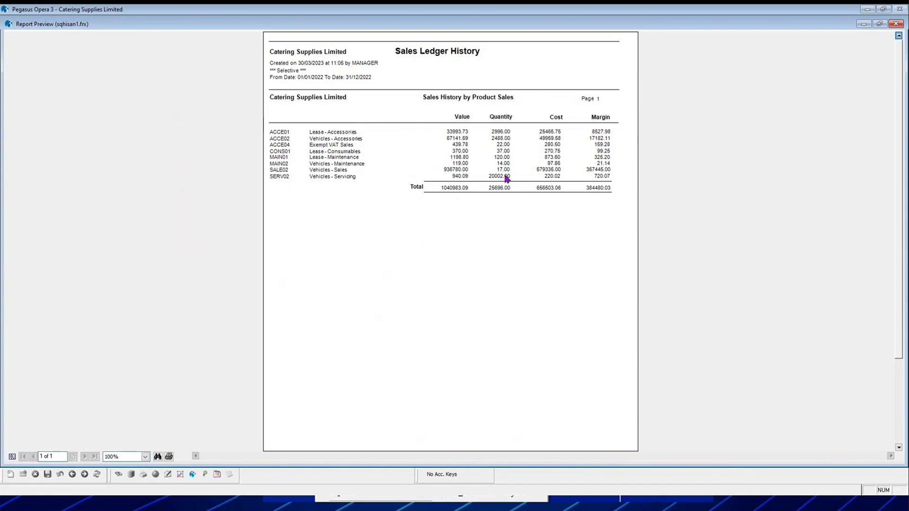
left_click(896, 26)
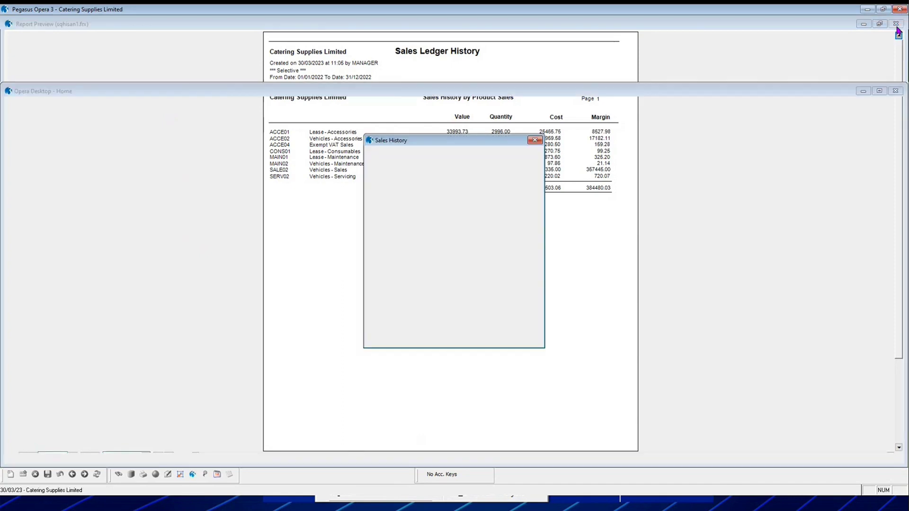
left_click(520, 339)
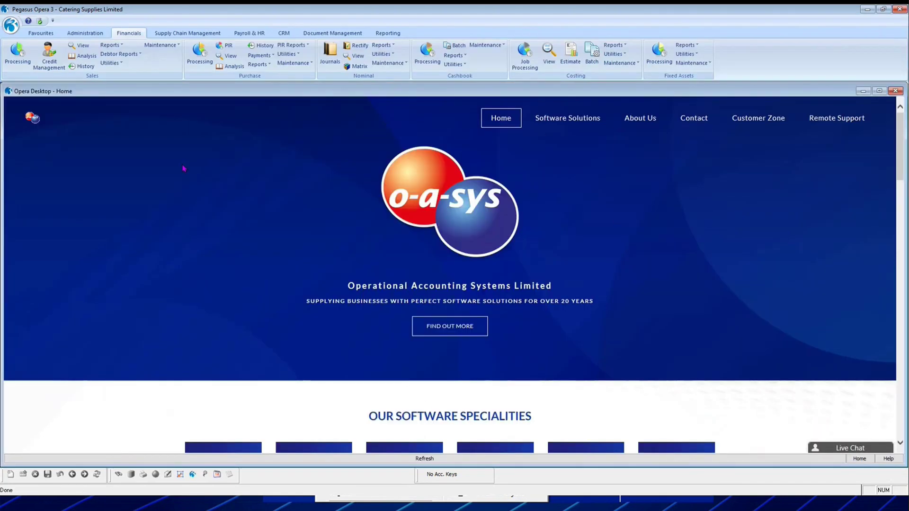
Open Sales View and refresh it for 01/03/2023–30/03/2023 (sales 60429.32, margin -5558.60).
left_click(81, 47)
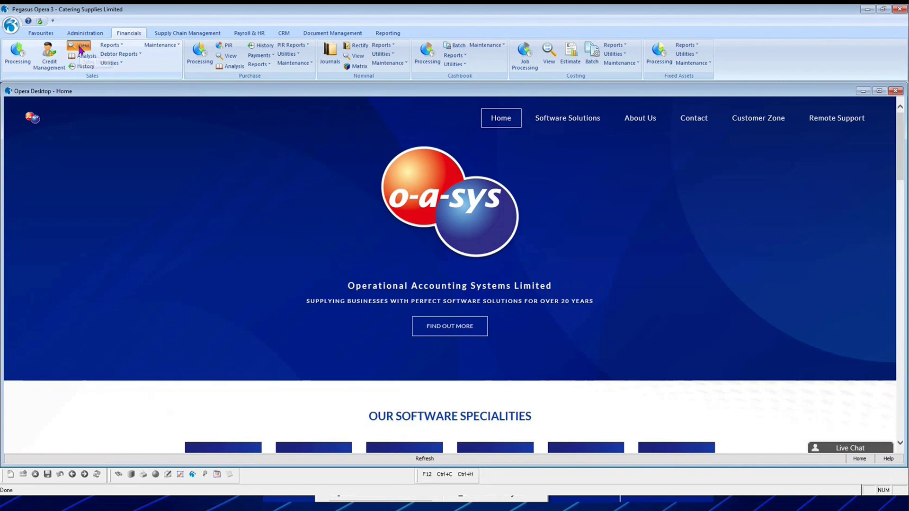
left_click_drag(350, 74, 386, 144)
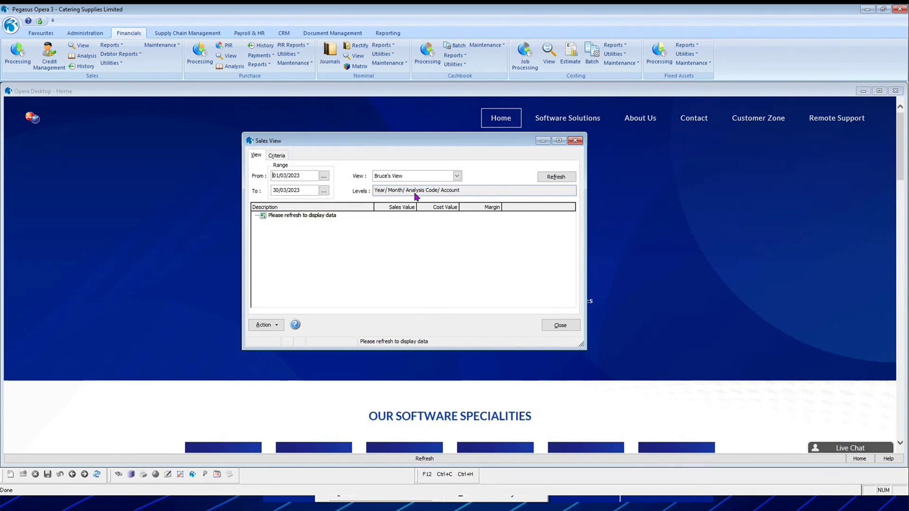
left_click(558, 181)
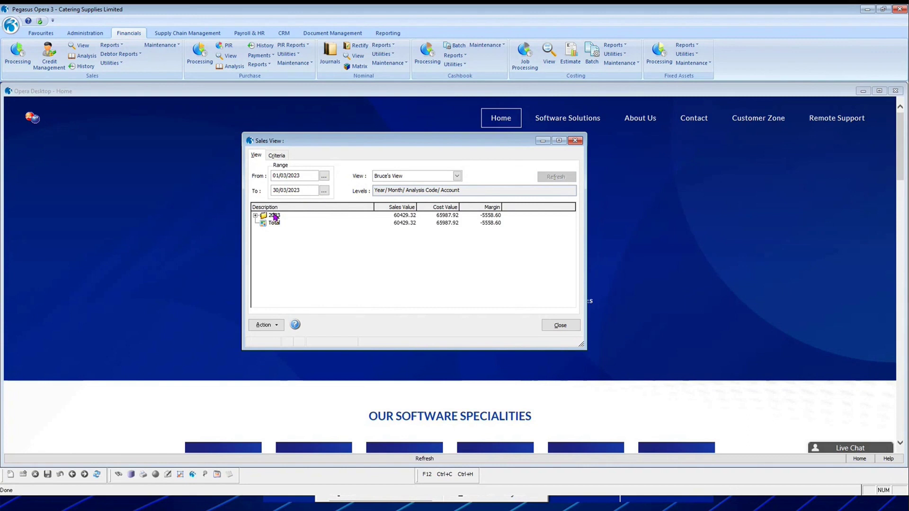
Drill 2023 > March > Lease - Accessories to customer accounts, collapse, then show the criteria.
left_click(255, 215)
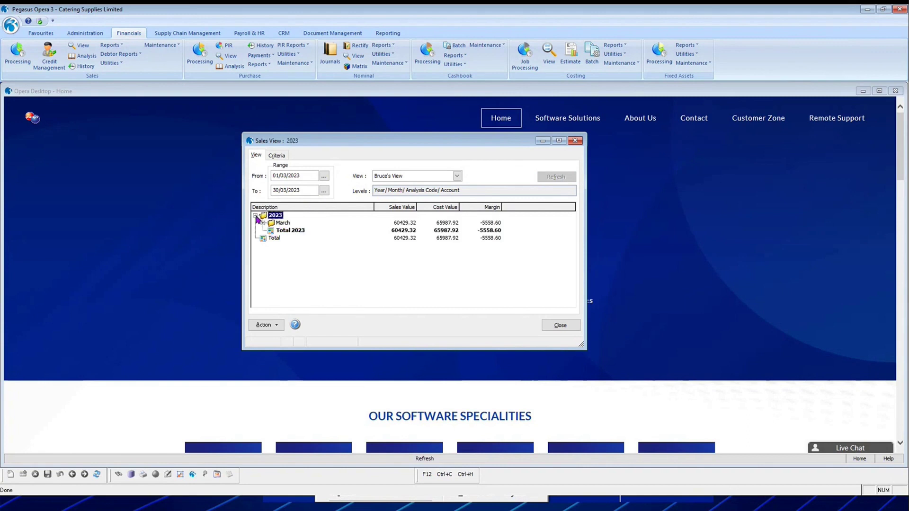
left_click(263, 222)
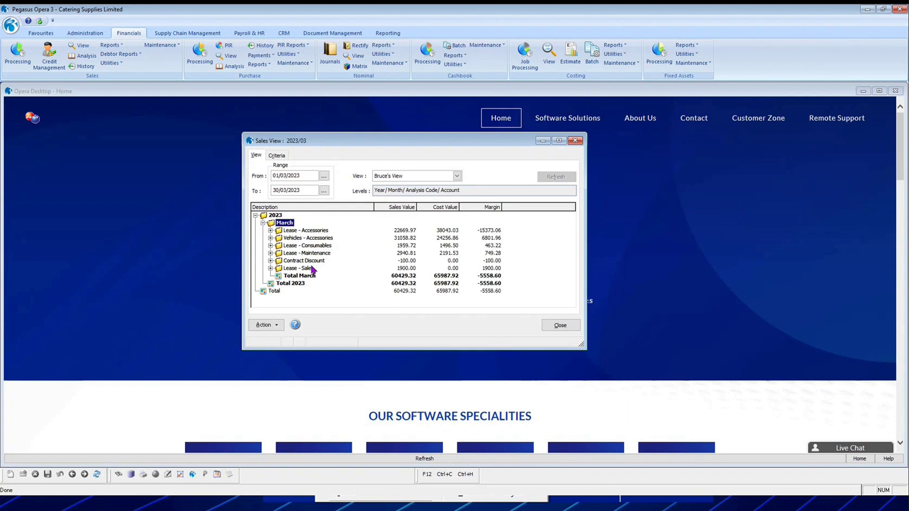
left_click(271, 231)
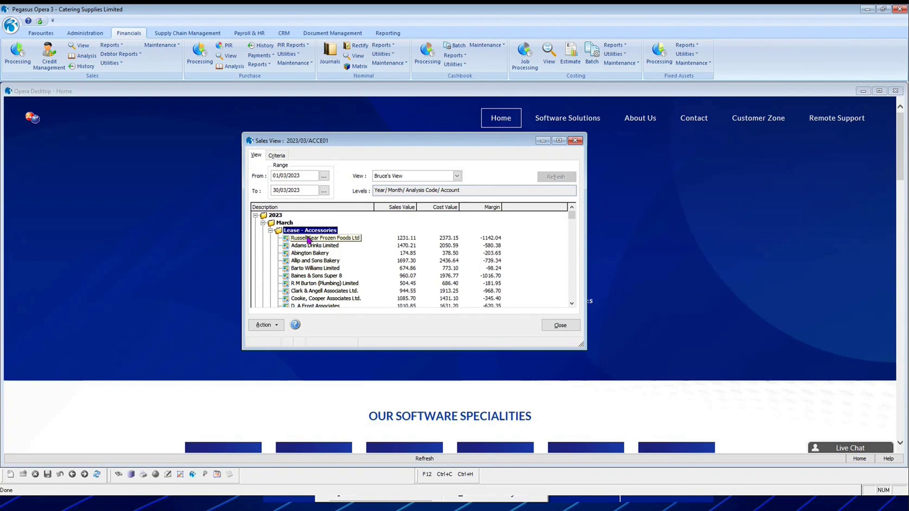
left_click(308, 253)
left_click(309, 275)
left_click(255, 215)
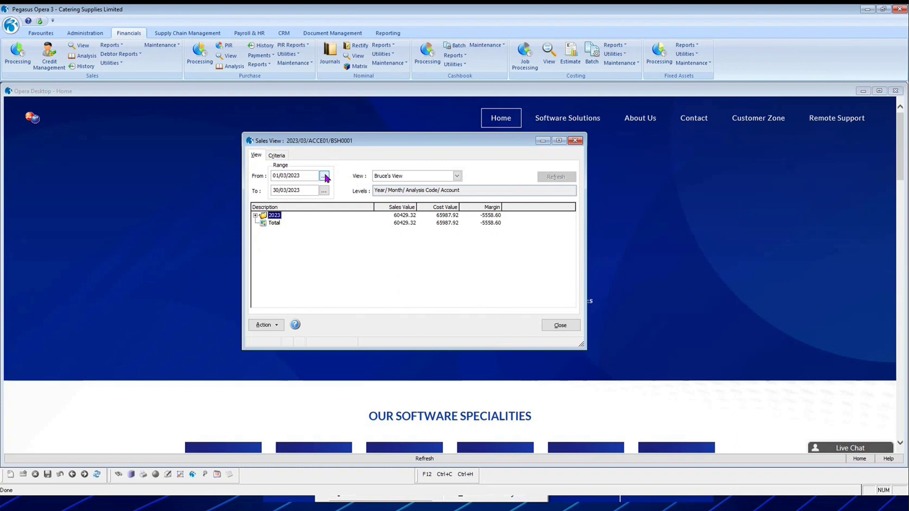
left_click(278, 157)
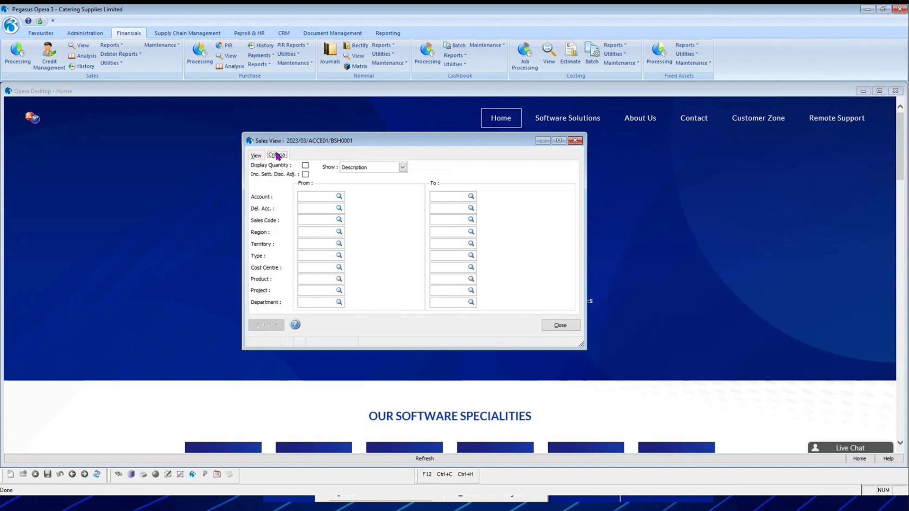
Set the Sales Code From and To filters to SALE02 (Vehicles - Sales).
left_click(306, 221)
type("SA")
key("BackSpace")
key("BackSpace")
left_click(308, 221)
type("SALE")
key("Tab")
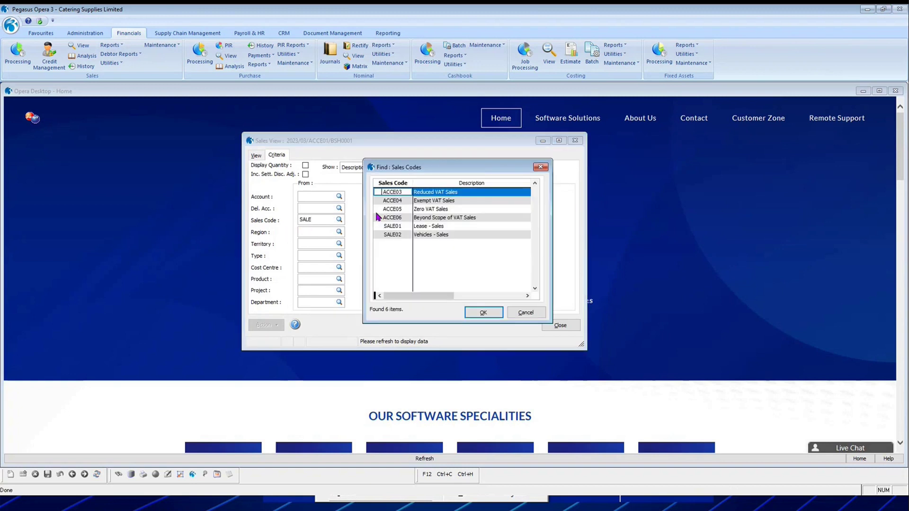
left_click(427, 234)
left_click(482, 314)
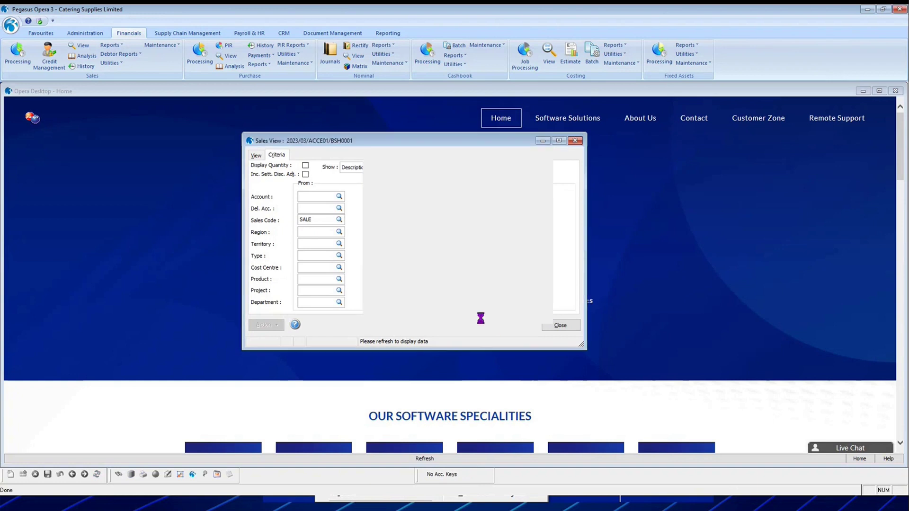
type("SALE02")
key("Tab")
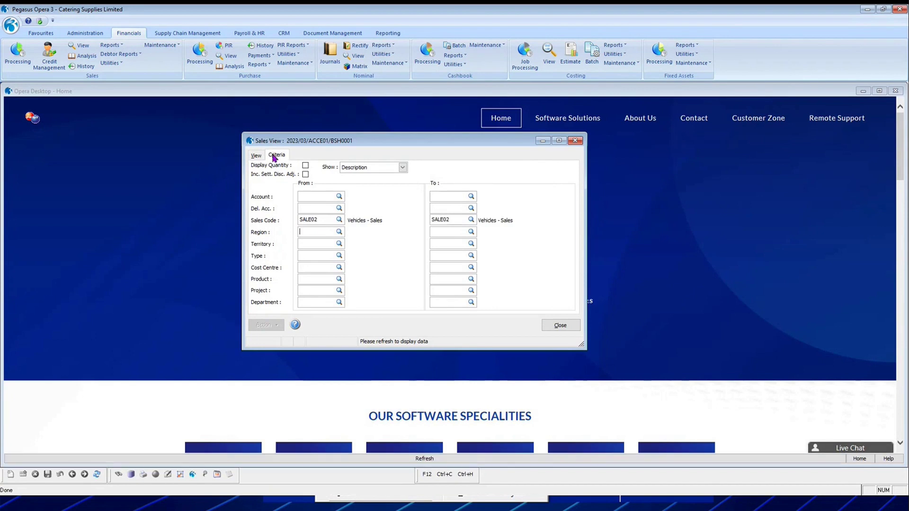
Change the Sales View From date to 01/01/2010.
left_click(258, 156)
double_click(278, 175)
type("01/01/2010")
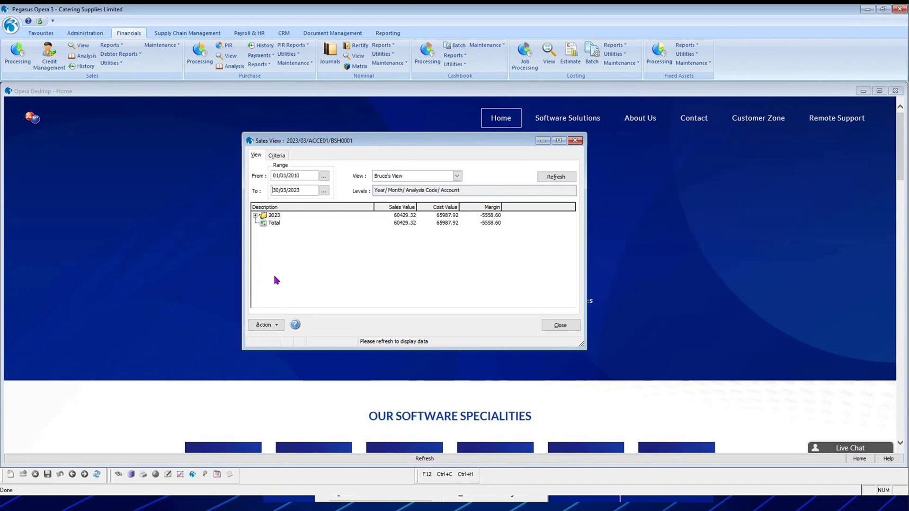
Refresh Sales View with the SALE02 filter and new dates, rechecking the criteria.
left_click(559, 178)
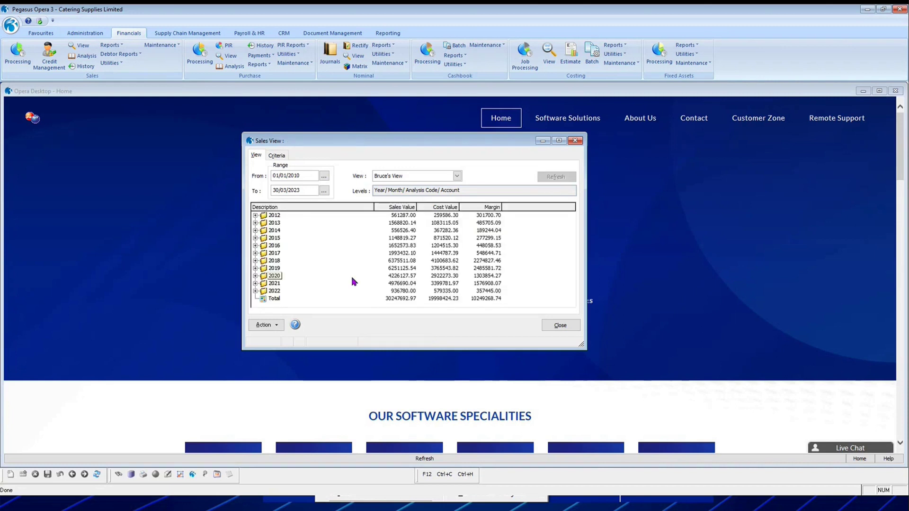
left_click(284, 156)
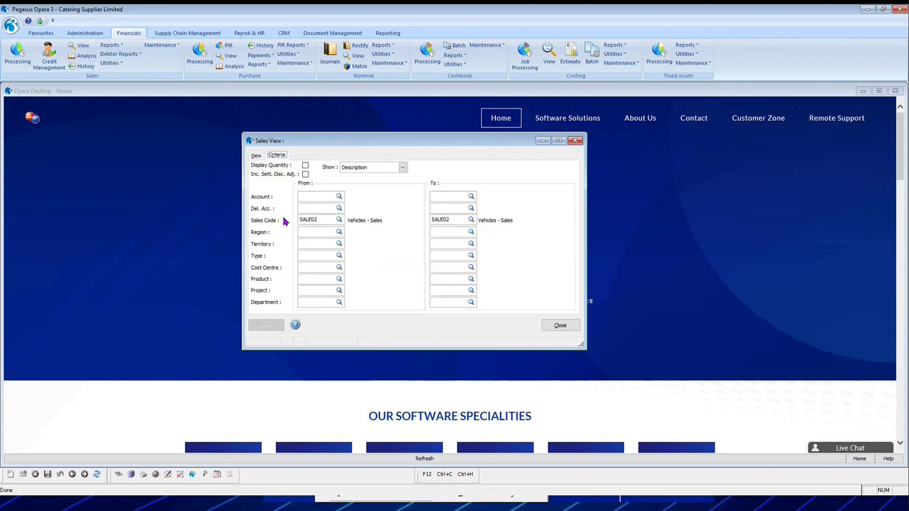
left_click(256, 156)
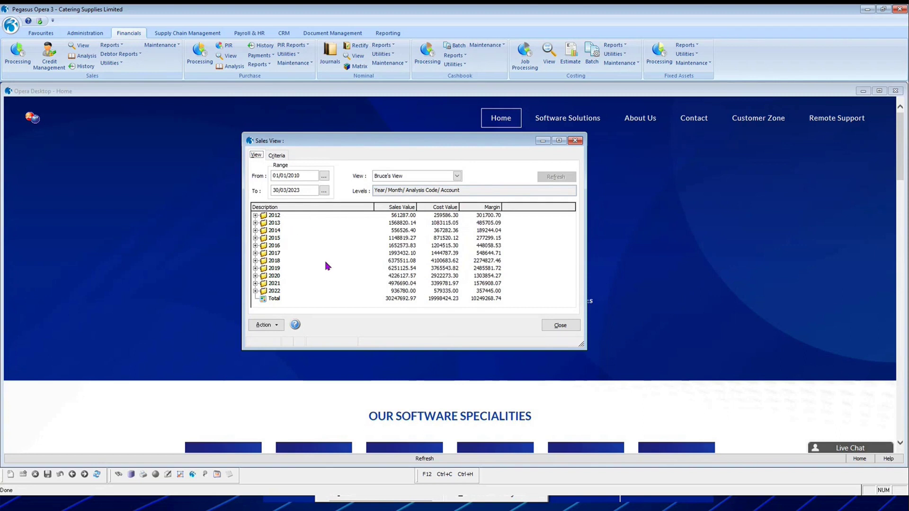
Drill 2015 > April > Vehicles - Sales down to its single customer account (153483.20).
left_click(255, 238)
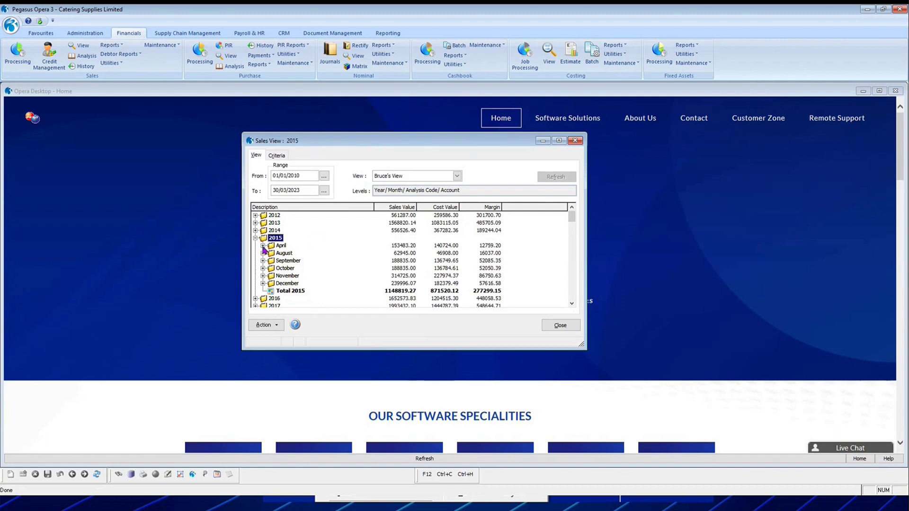
double_click(270, 246)
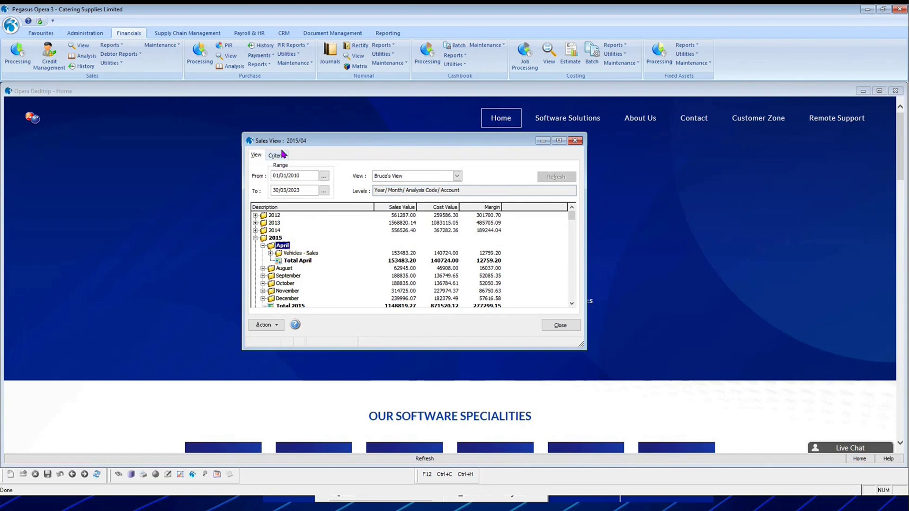
left_click(271, 253)
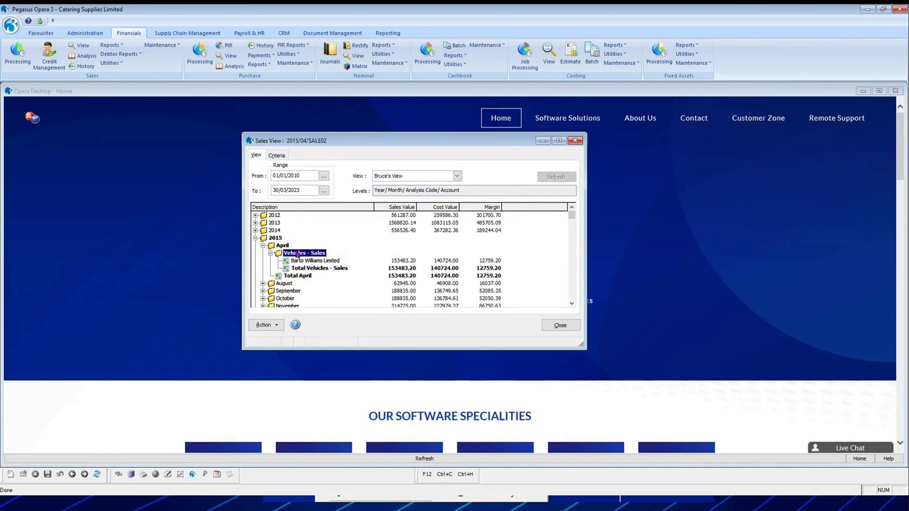
left_click(458, 176)
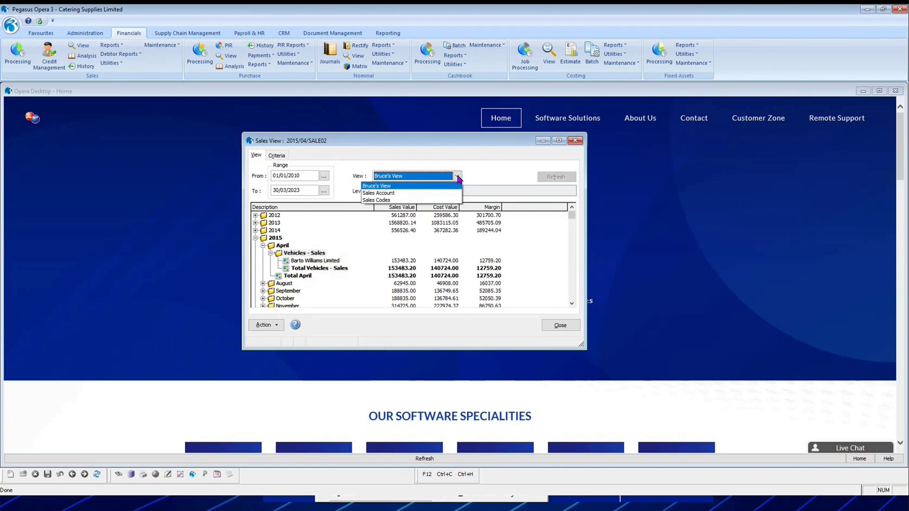
Reload Sales View with the Sales Codes view and expand Vehicles - Sales into customer accounts.
left_click(420, 200)
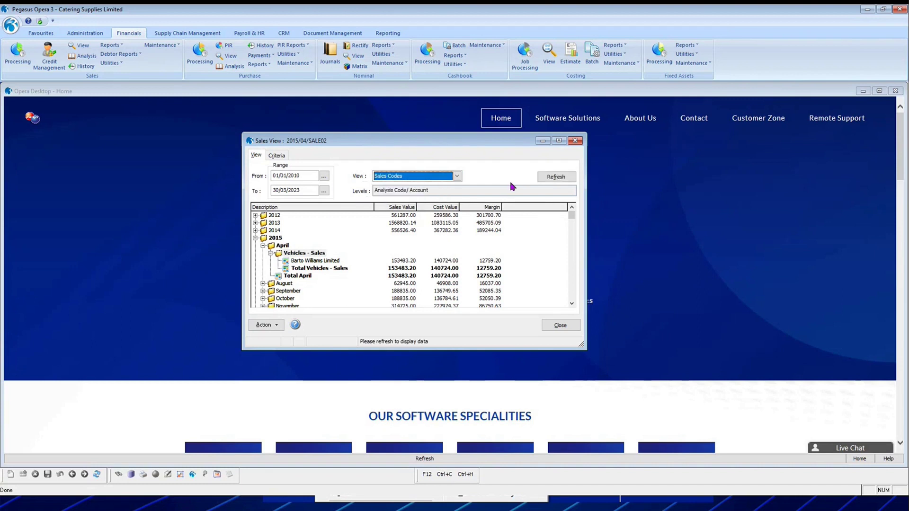
left_click(558, 176)
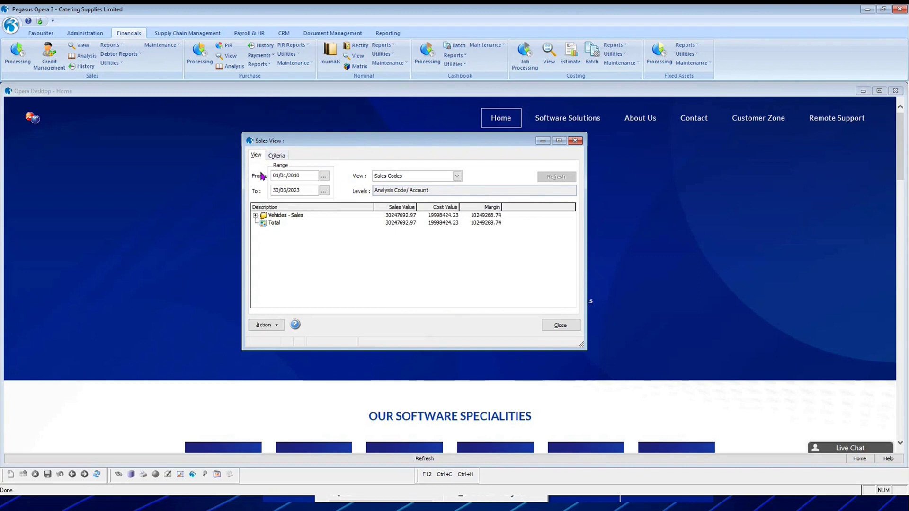
left_click(256, 216)
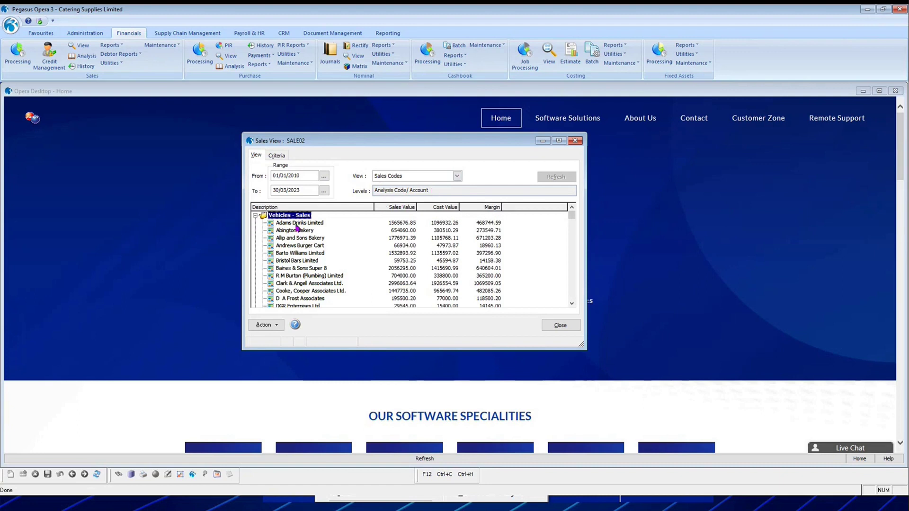
left_click(255, 215)
left_click(255, 215)
scroll(332, 248, "down", 3)
scroll(332, 248, "down", 1)
Switch to the Sales Account view and reload the figures.
left_click(457, 175)
left_click(428, 194)
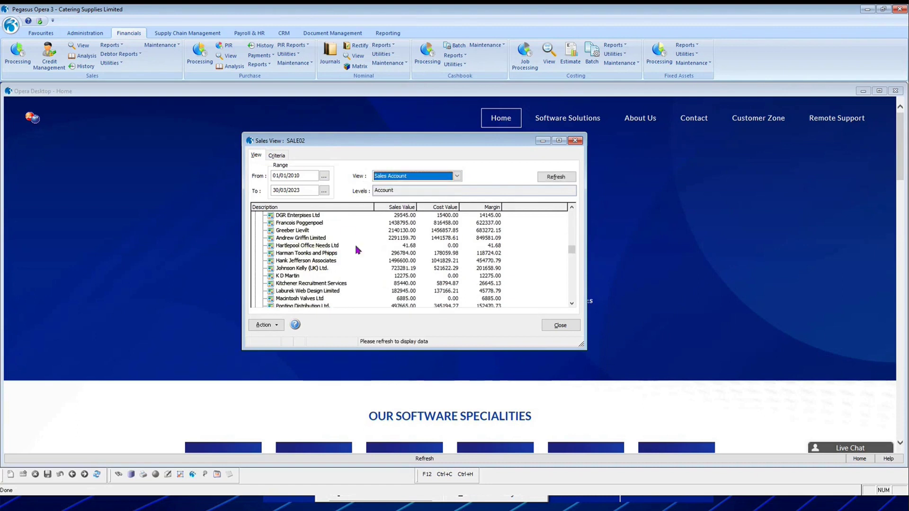
left_click(458, 176)
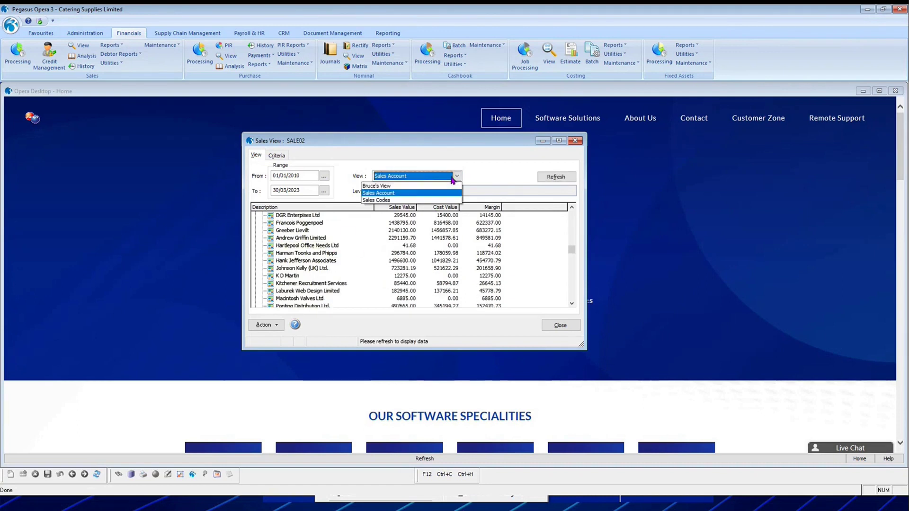
left_click(397, 197)
left_click(556, 177)
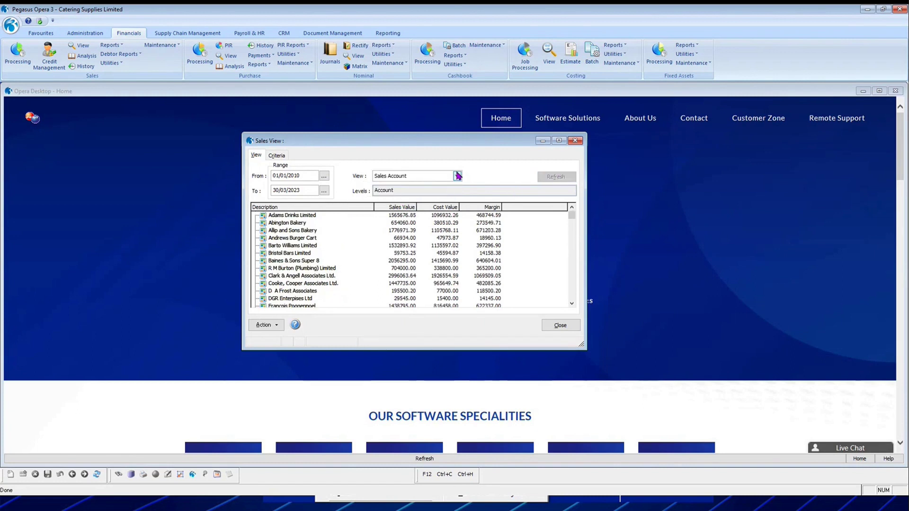
Check the SALE02 criteria, then reload with Bruce's View to show years 2012–2022.
left_click(285, 155)
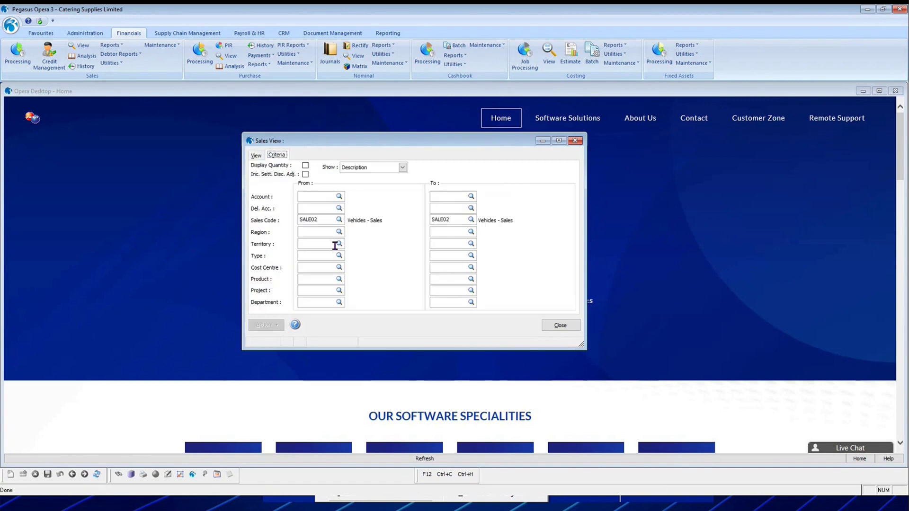
left_click(255, 155)
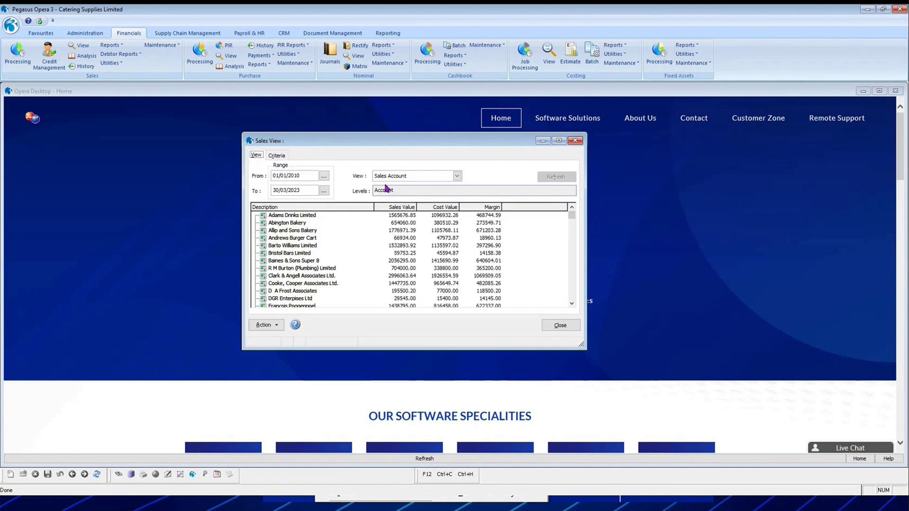
left_click(457, 177)
left_click(428, 189)
left_click(556, 178)
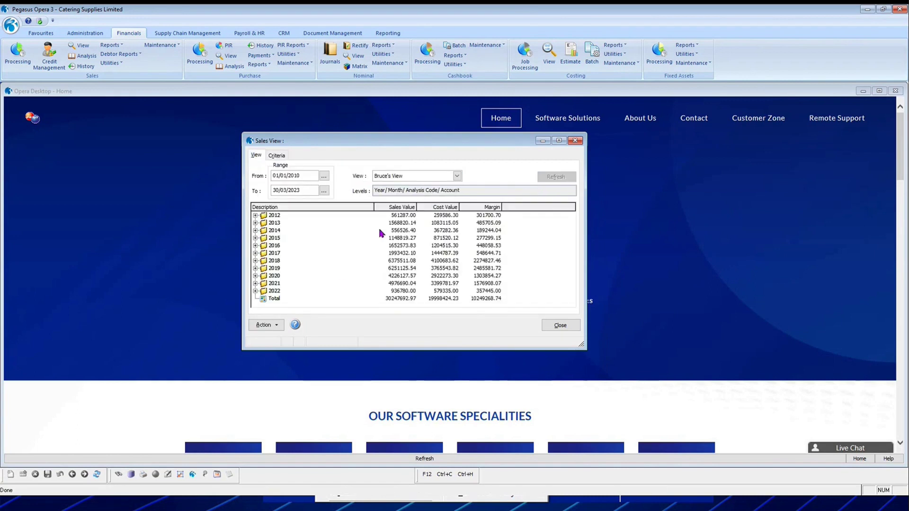
left_click(267, 325)
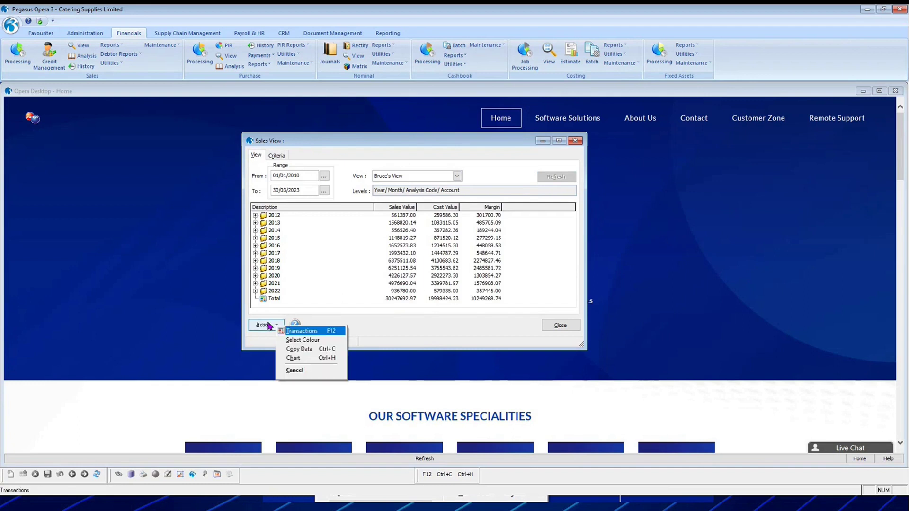
List and scroll through all 2014 sales transactions with F12, then close the list.
left_click(256, 231)
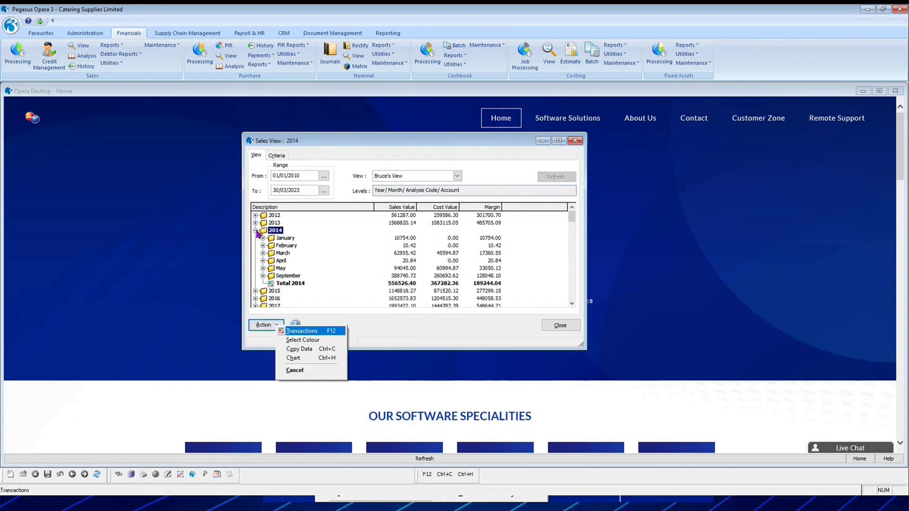
left_click(256, 231)
key("F12")
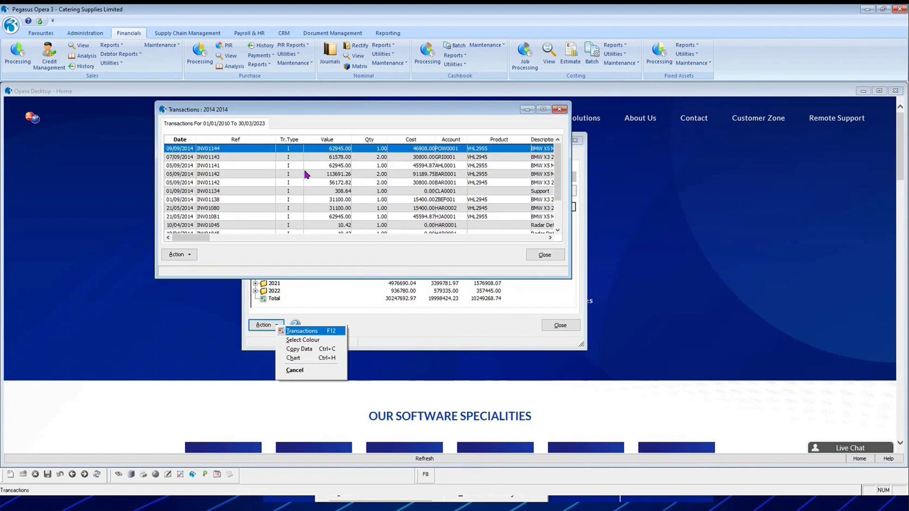
left_click_drag(562, 179, 556, 227)
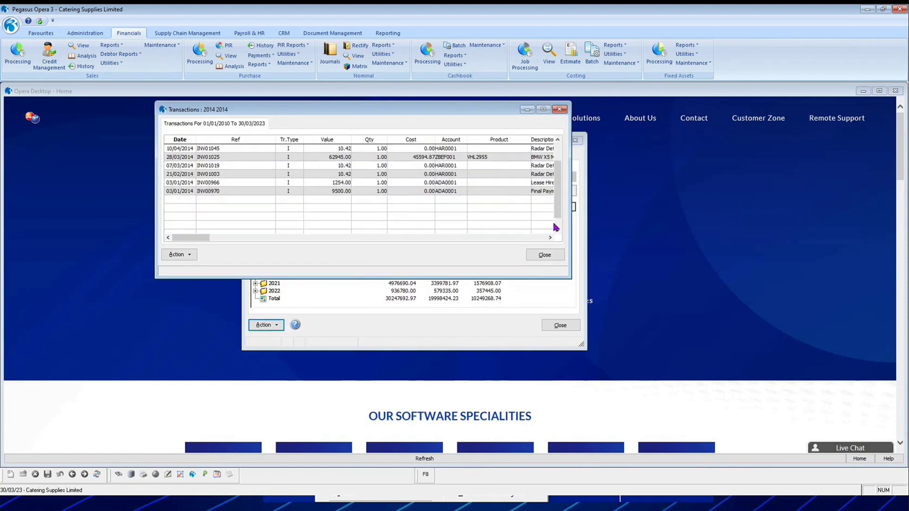
scroll(382, 231, "down", 3)
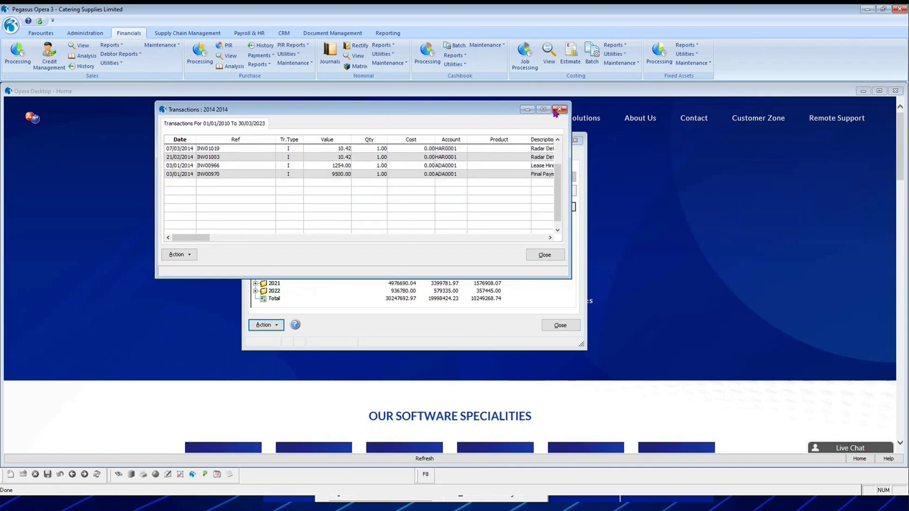
left_click(527, 110)
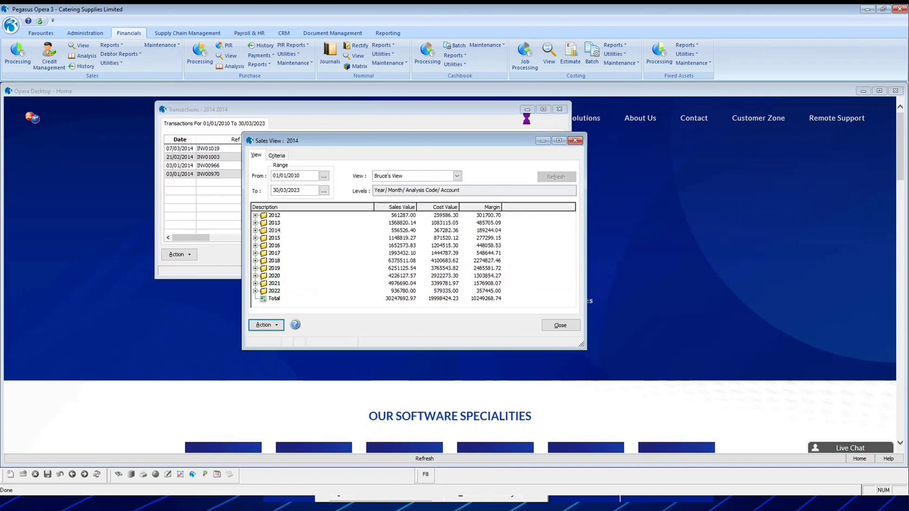
Expand 2014 and review the January transactions, then the January Vehicles - Sales transactions.
left_click(255, 231)
left_click(275, 241)
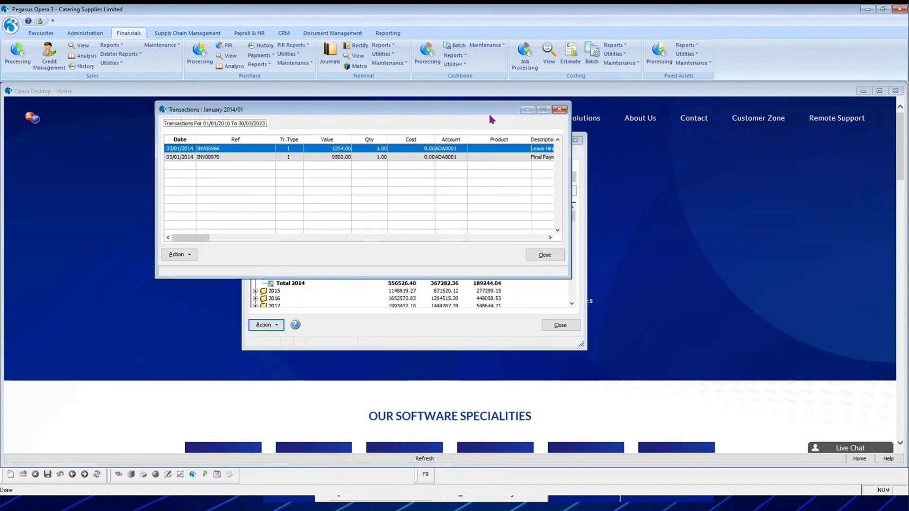
left_click(560, 110)
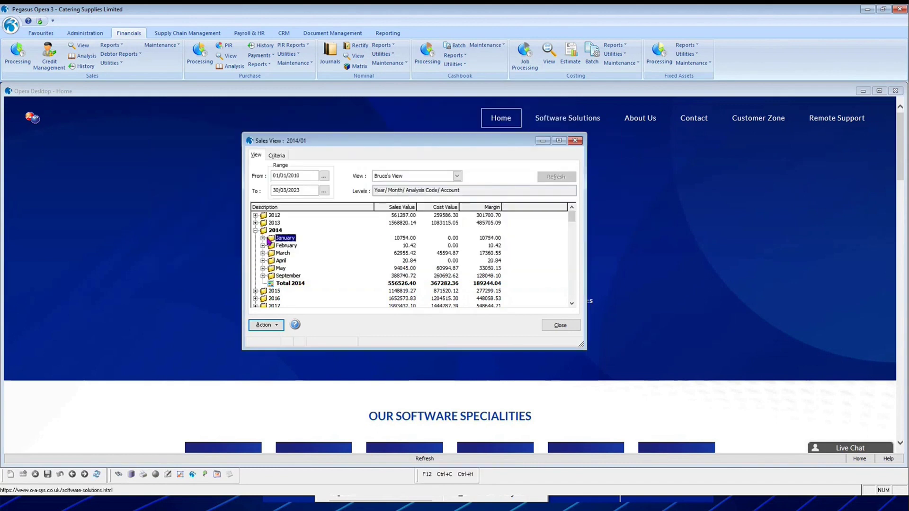
left_click(263, 239)
double_click(280, 248)
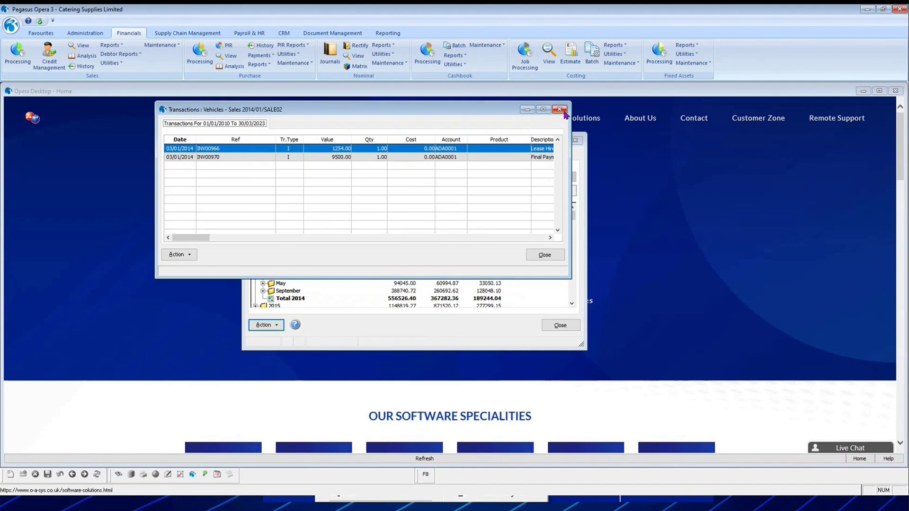
left_click(560, 110)
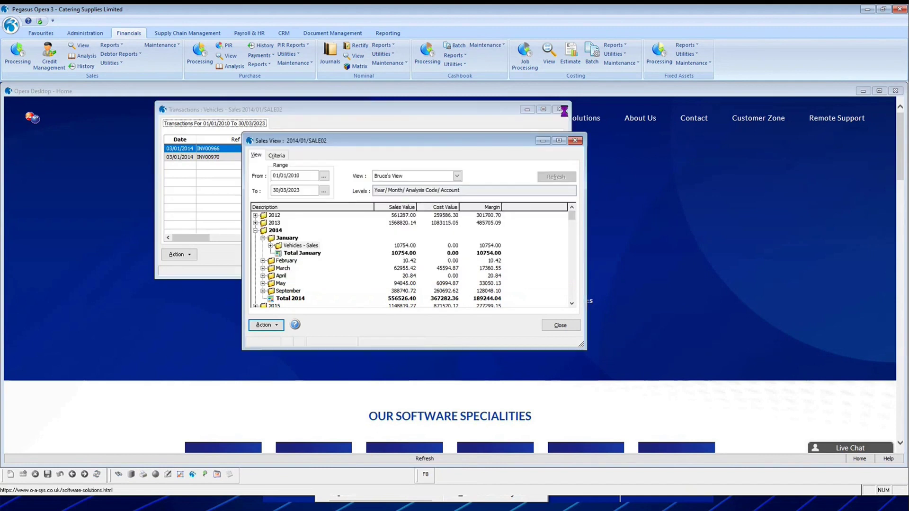
Review Adams Drinks Limited's January transactions, trying invoices INV00970 and INV00966 (not found).
left_click(271, 245)
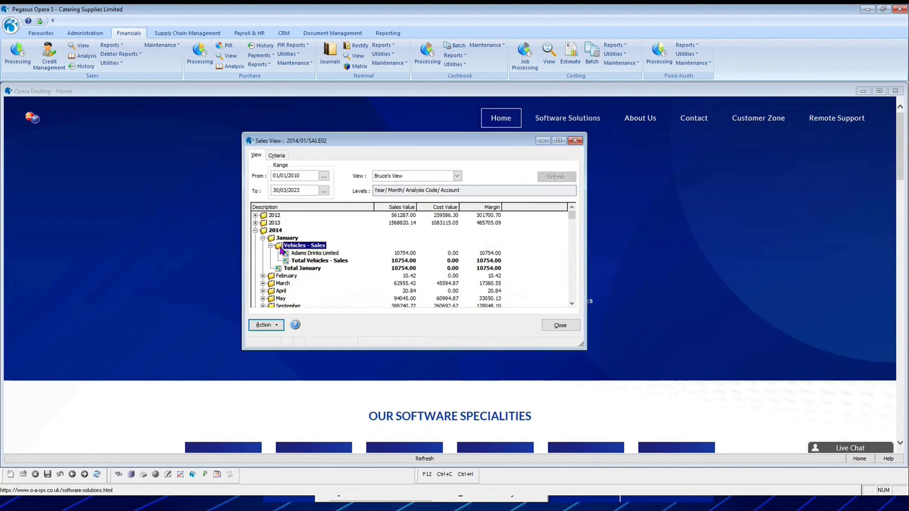
double_click(309, 254)
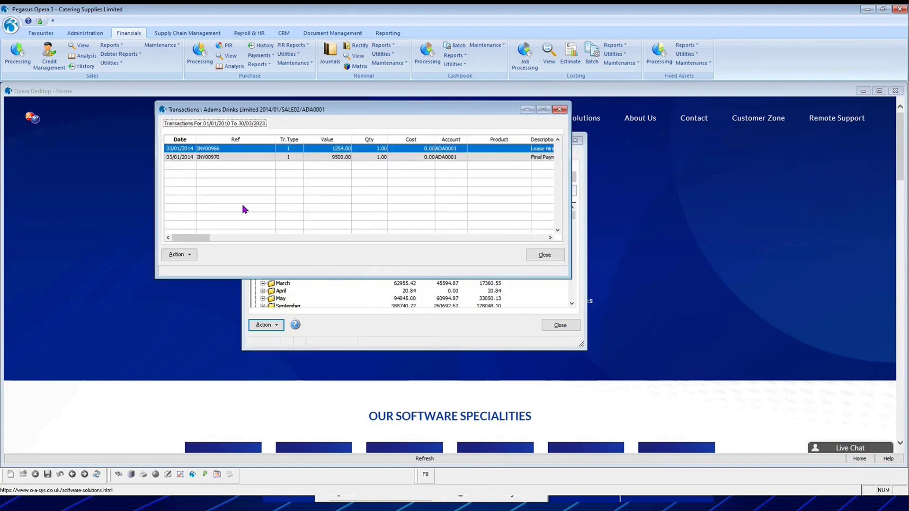
double_click(446, 157)
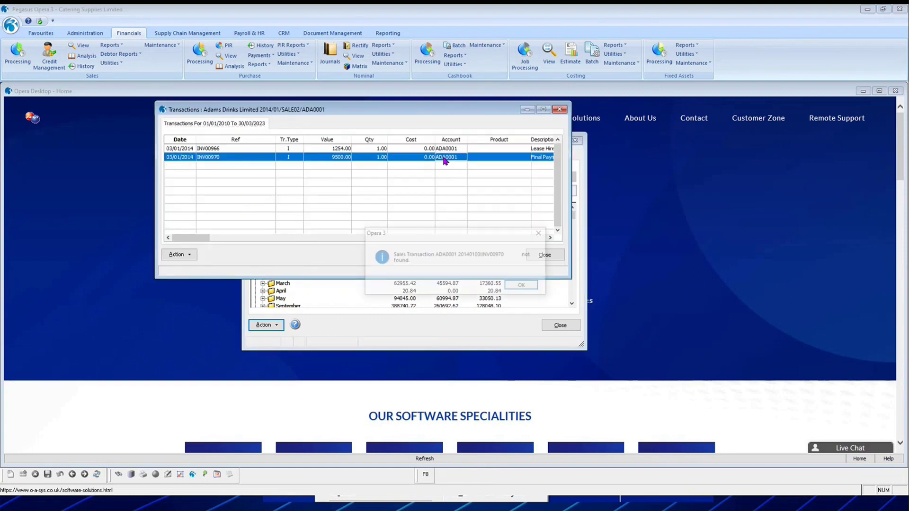
left_click(523, 286)
double_click(370, 149)
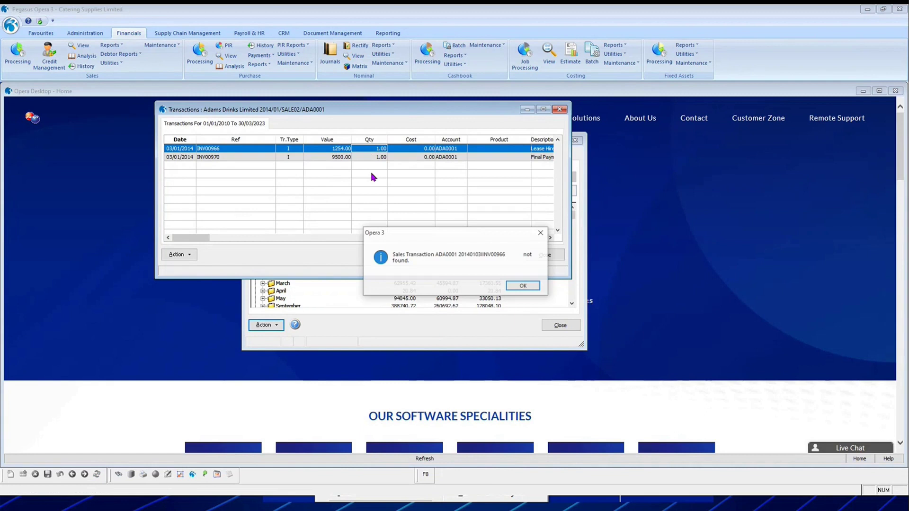
left_click(523, 286)
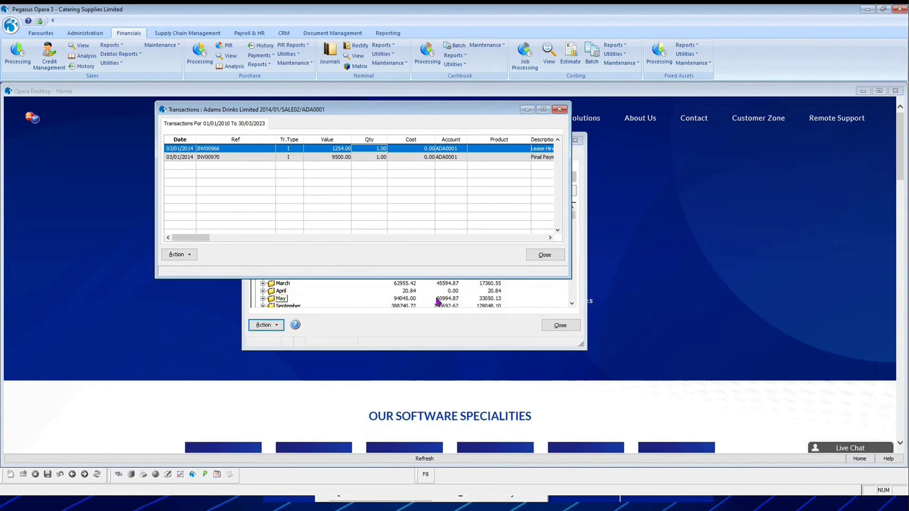
left_click(544, 255)
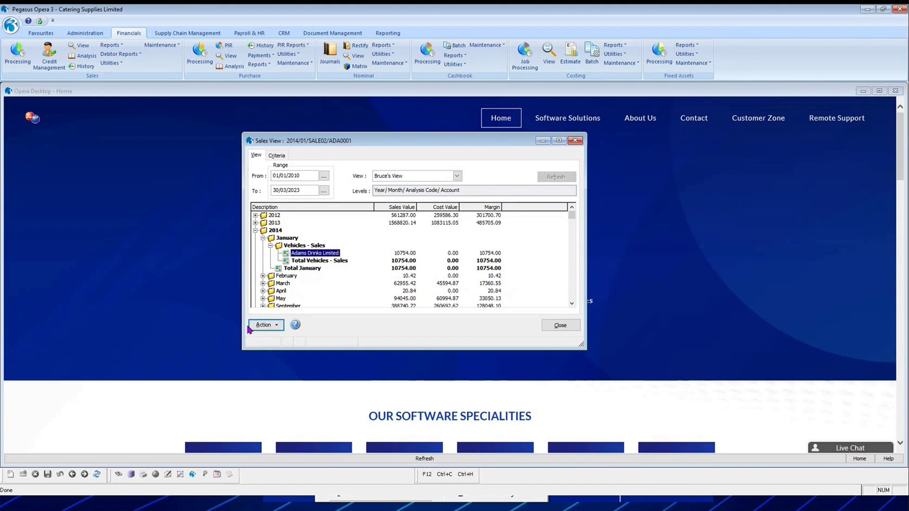
left_click(264, 326)
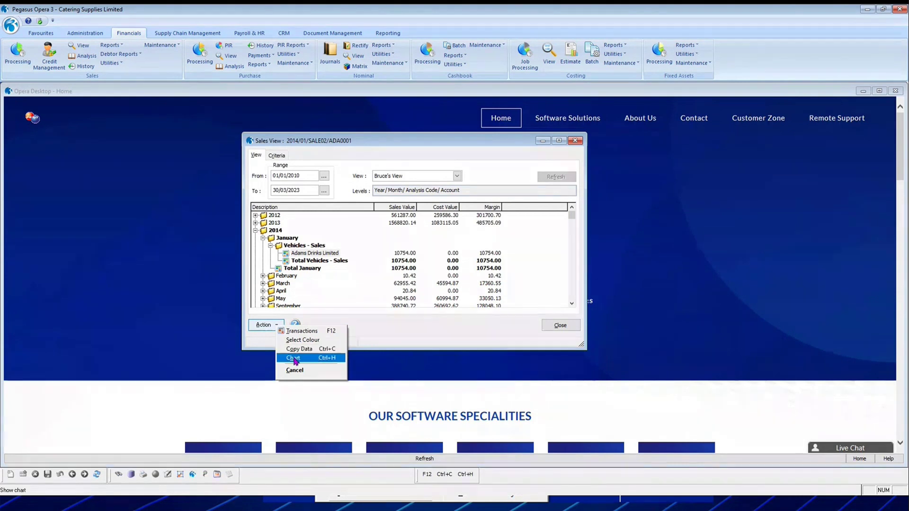
Chart January 2014 Vehicles - Sales as stacked bars, then stacked area, then expand 2013 by month.
left_click(293, 358)
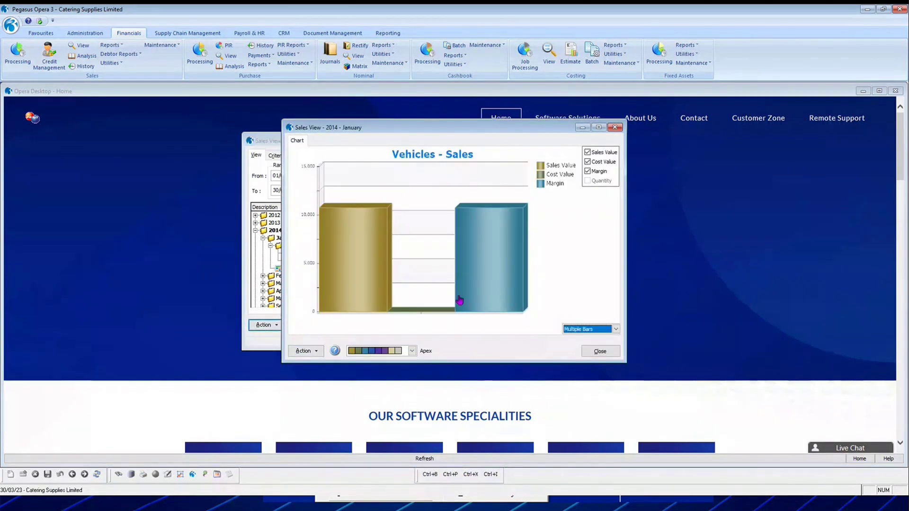
left_click(615, 329)
left_click(587, 346)
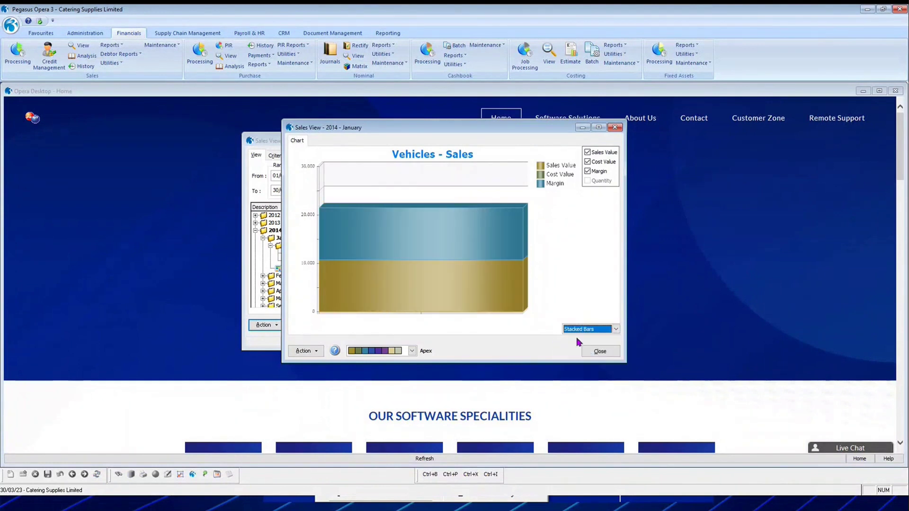
left_click(587, 330)
left_click(584, 345)
double_click(341, 305)
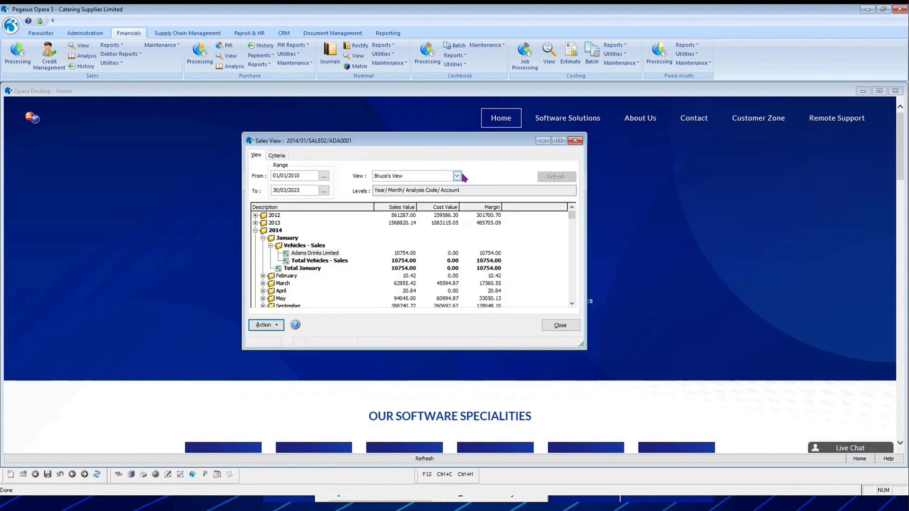
double_click(268, 221)
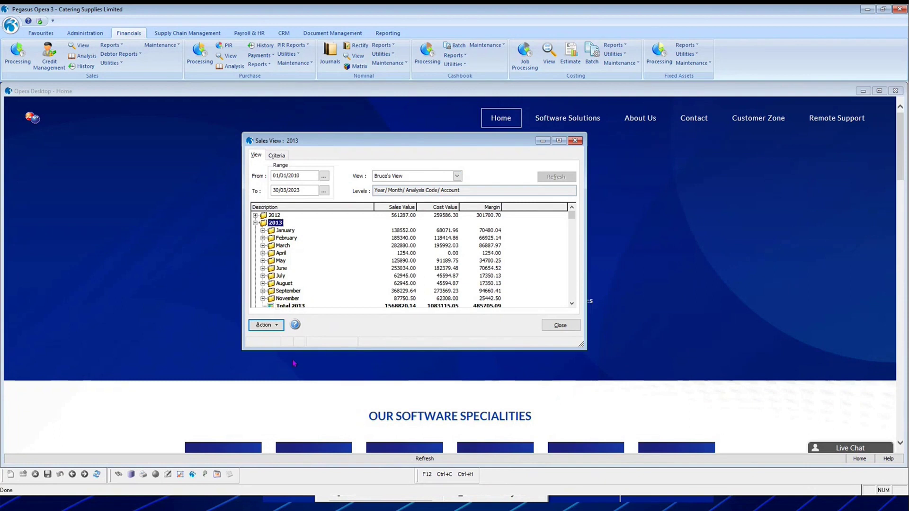
Open the Sales Ledger View help, scroll through it and expand How to topics.
left_click(295, 326)
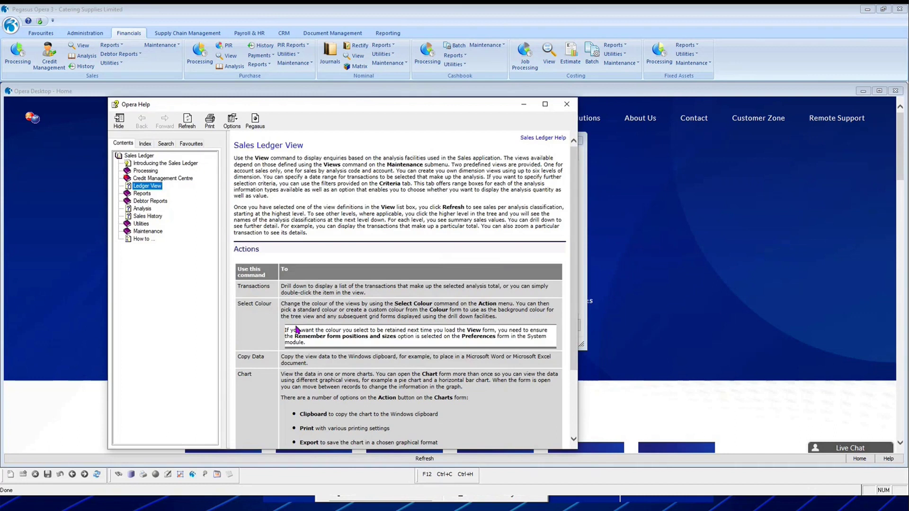
left_click_drag(310, 148, 230, 143)
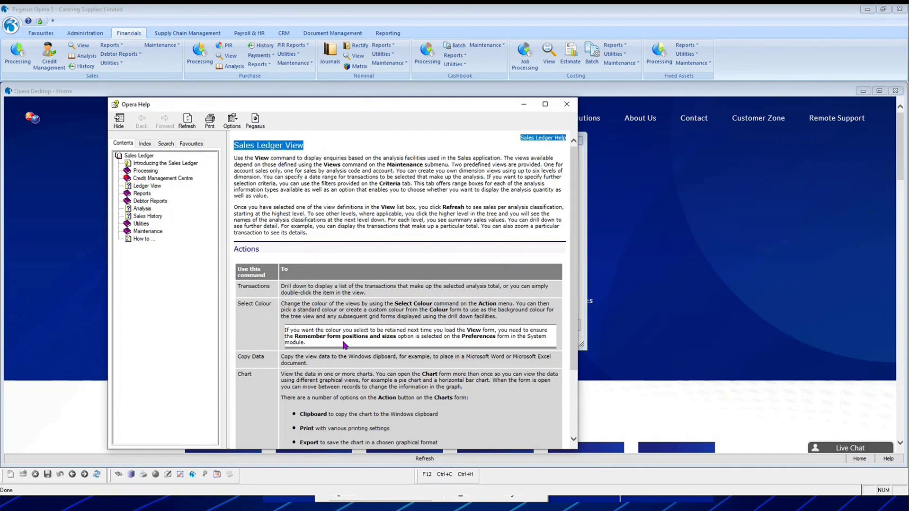
scroll(344, 344, "down", 3)
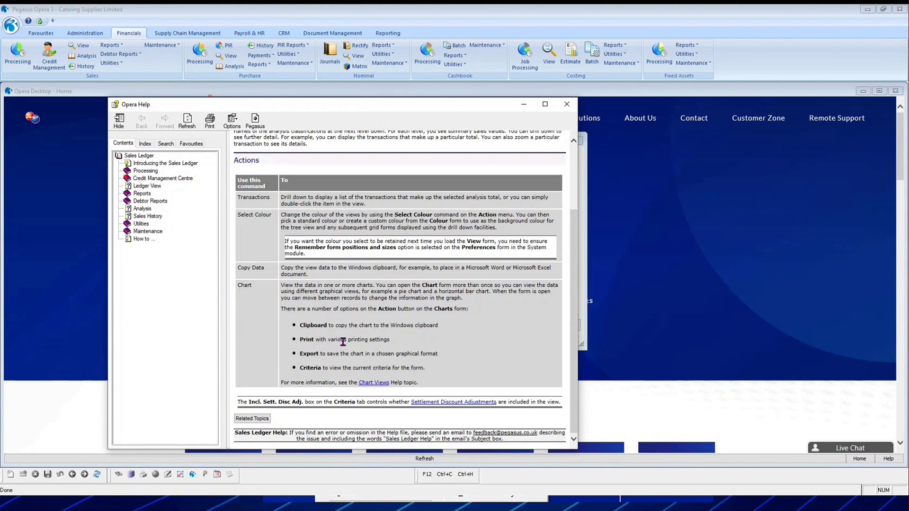
scroll(343, 342, "up", 3)
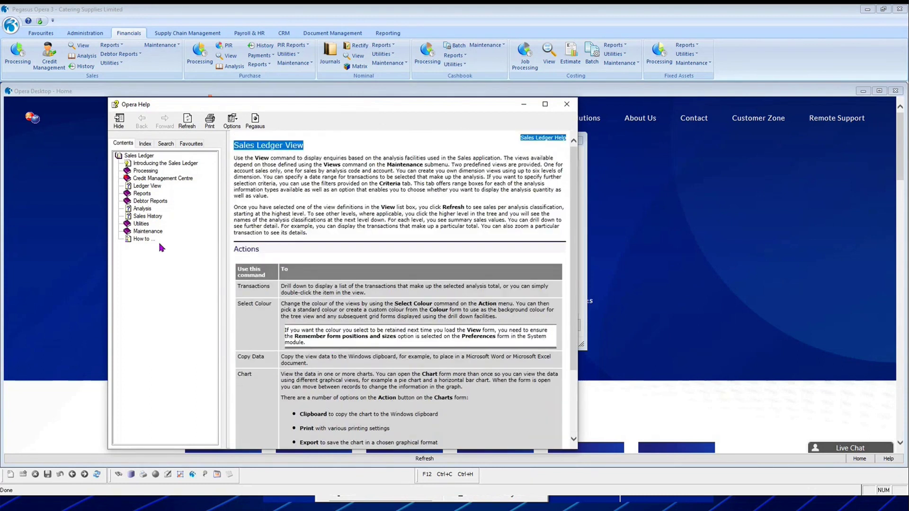
left_click(136, 240)
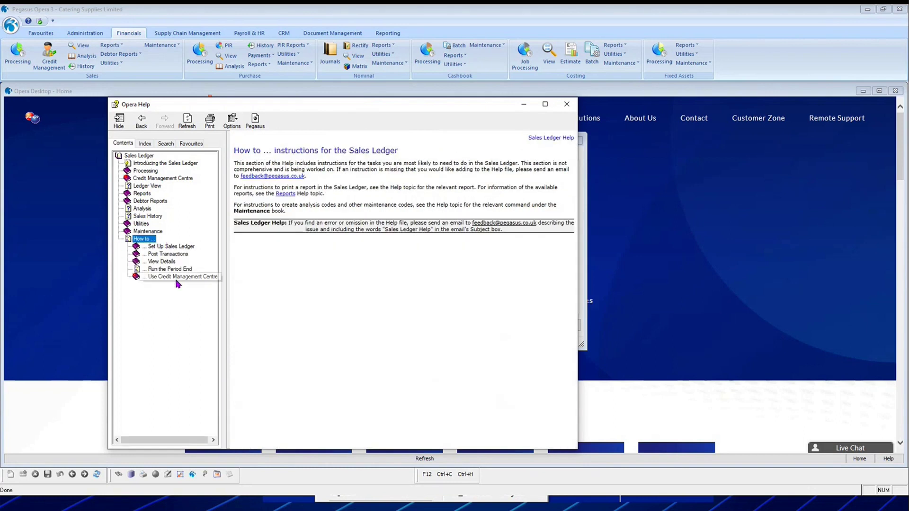
left_click(567, 105)
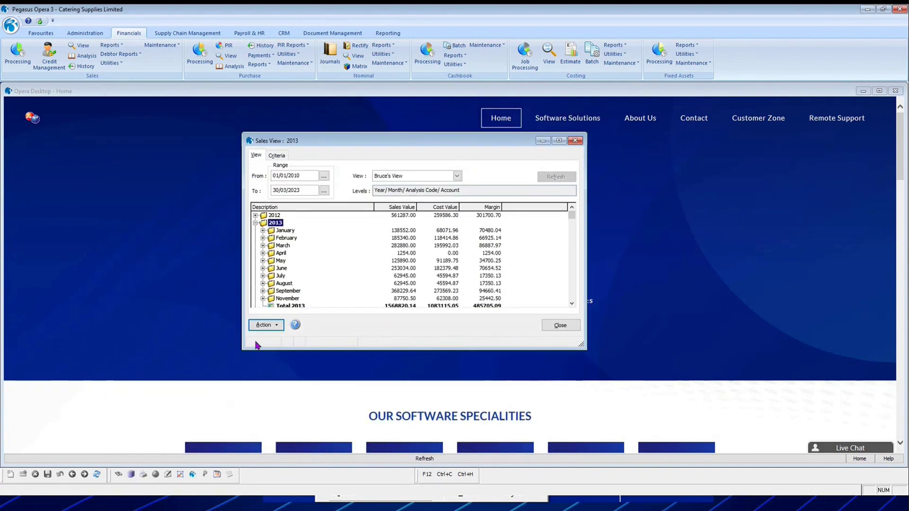
Expand the Use Credit Management Centre, Debt Management and Set Up help topics, then close everything.
left_click(295, 326)
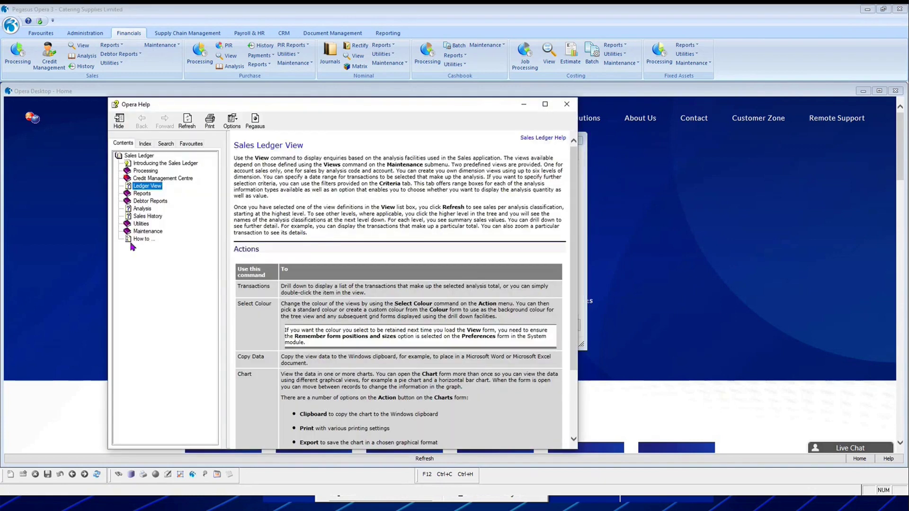
left_click(138, 239)
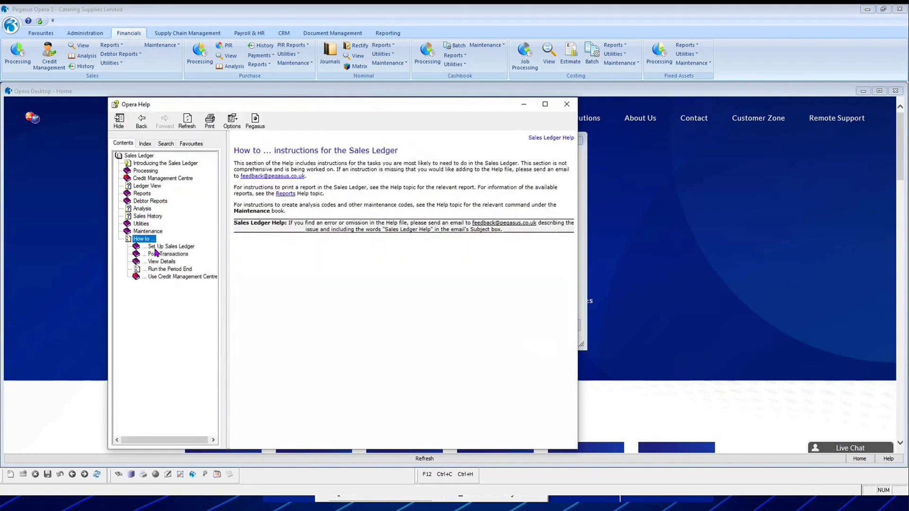
left_click(162, 277)
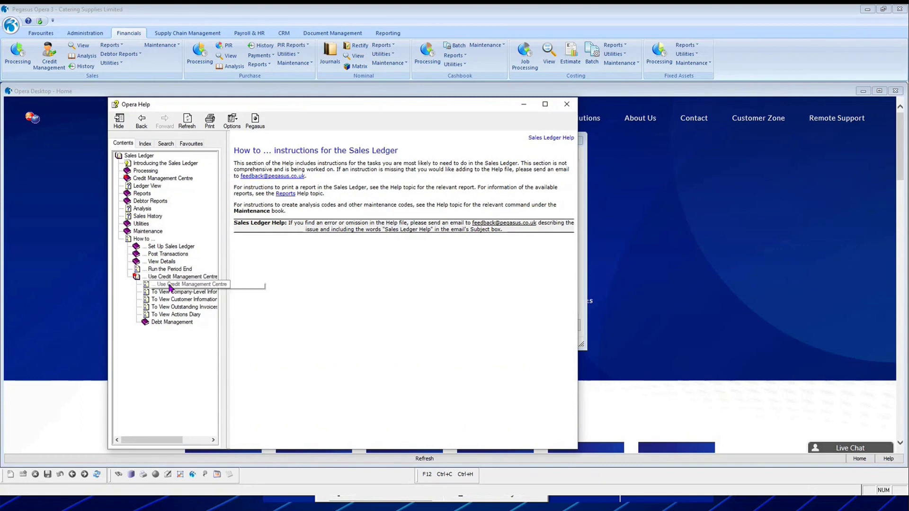
left_click(171, 322)
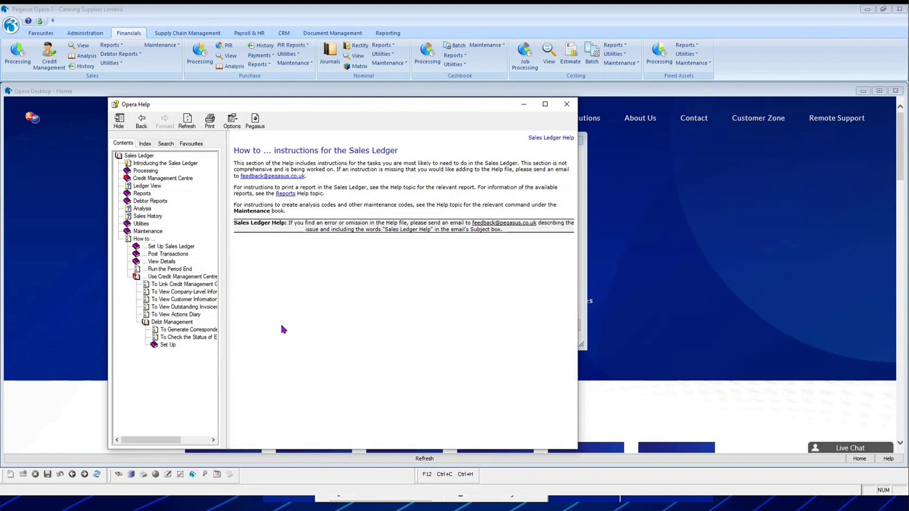
left_click(167, 345)
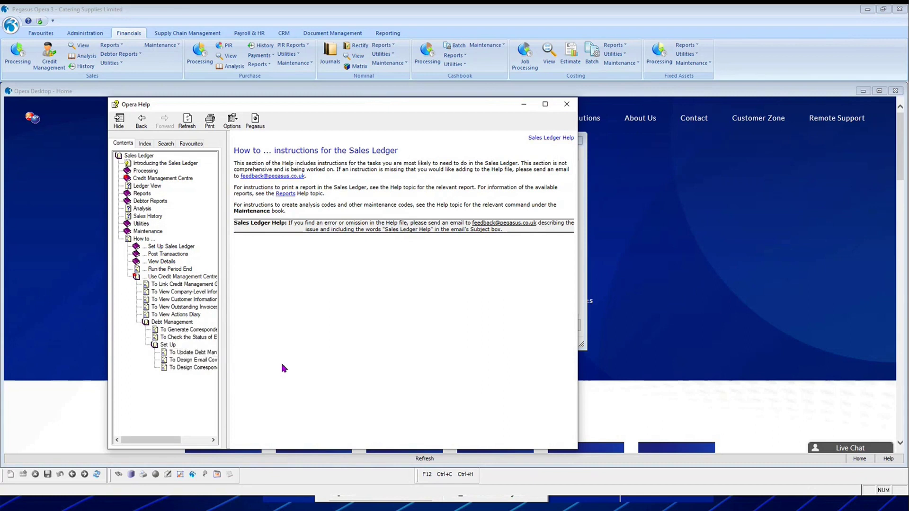
left_click(567, 104)
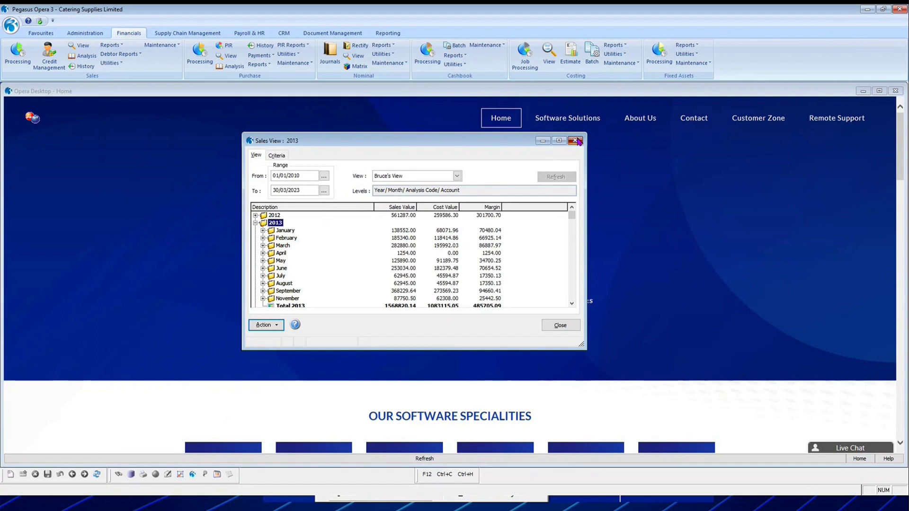
left_click(576, 140)
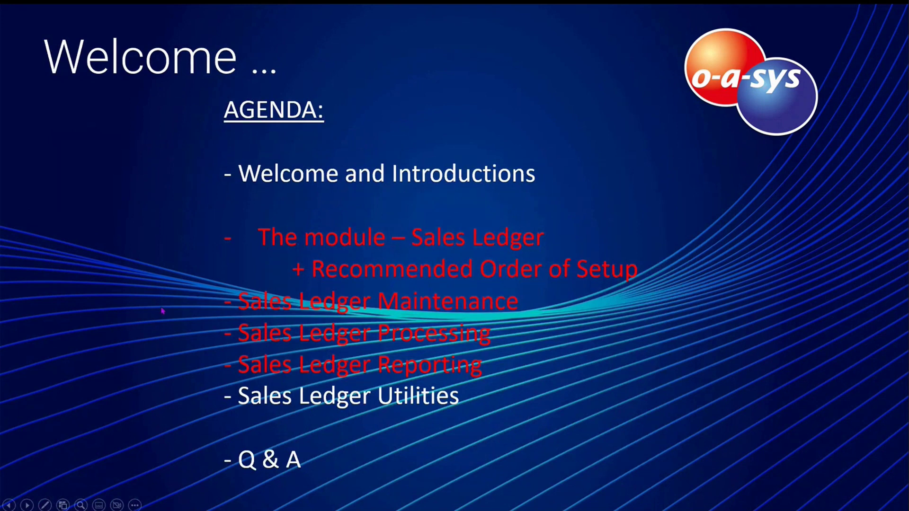
Advance to the Utilities + Period End slide and reveal its End of Period screenshot.
left_click(530, 275)
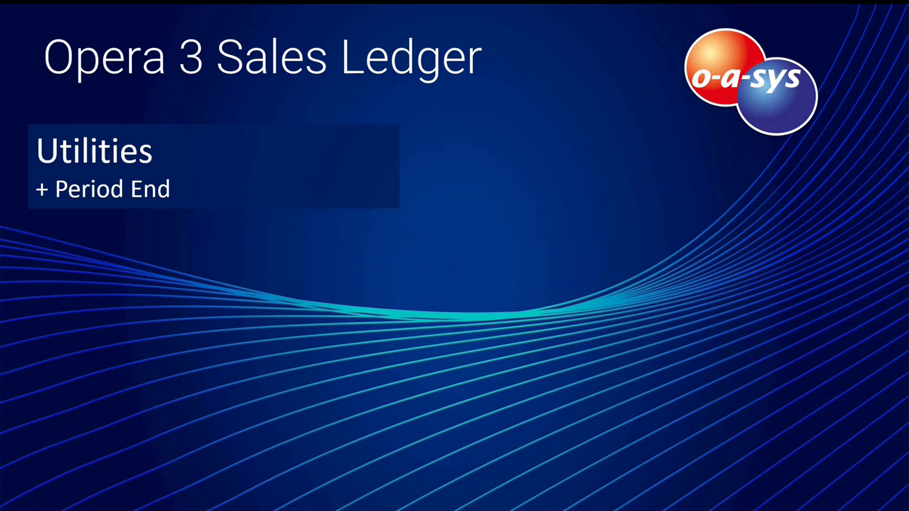
key("Right")
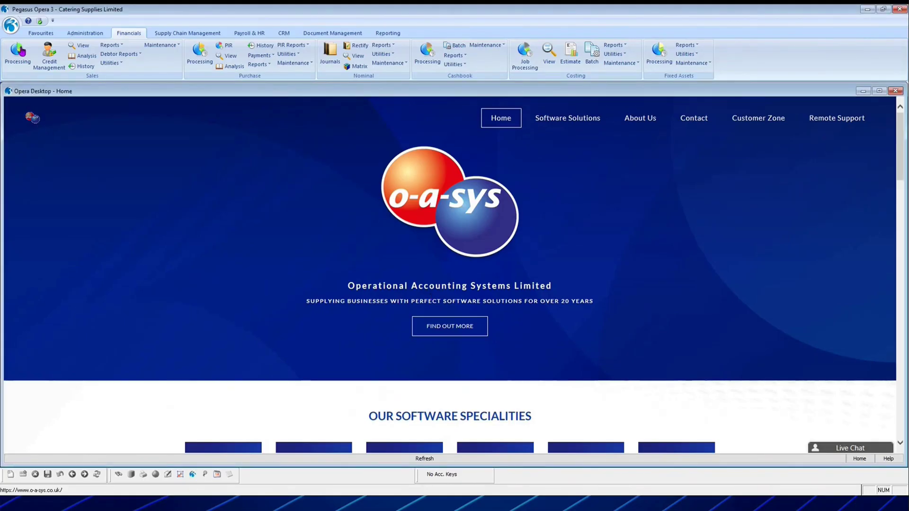
Set the processing date to 31/03/2023 in Date & Company, then show the Sales utilities.
left_click(10, 25)
left_click(57, 53)
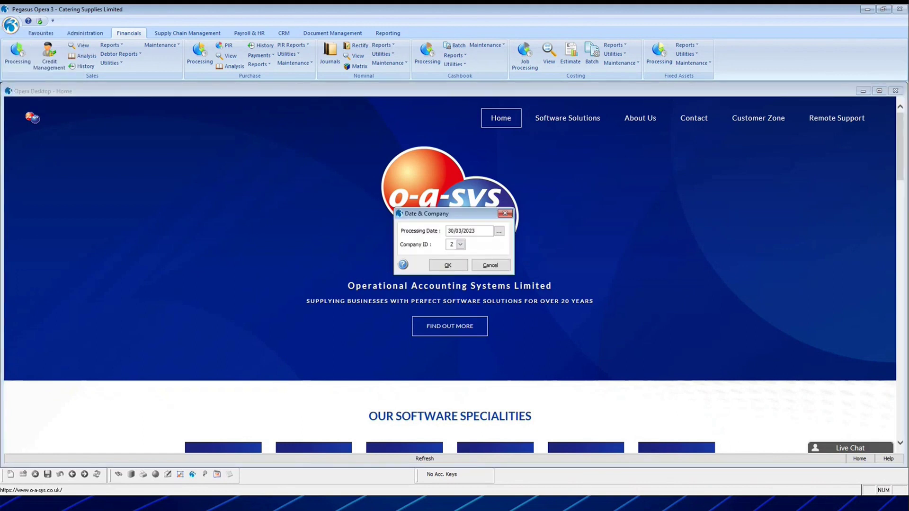
type("31/03/2023")
key("Tab")
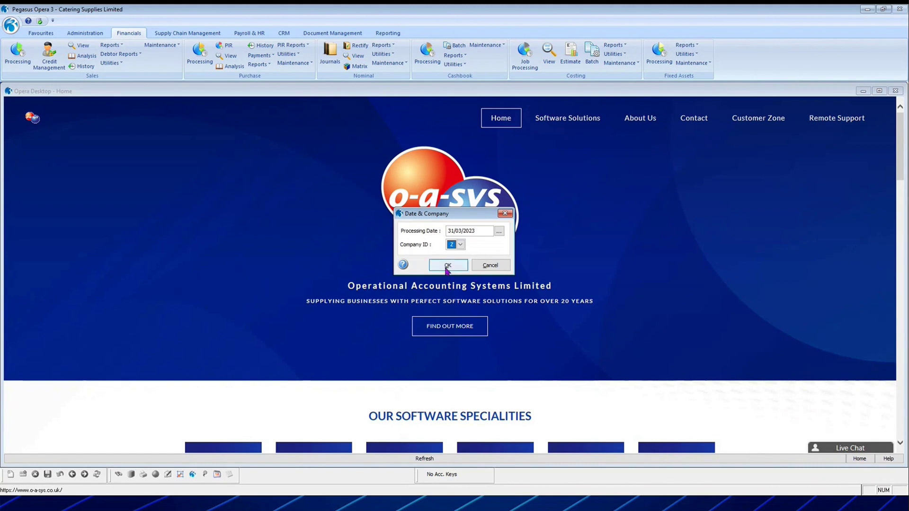
left_click(448, 266)
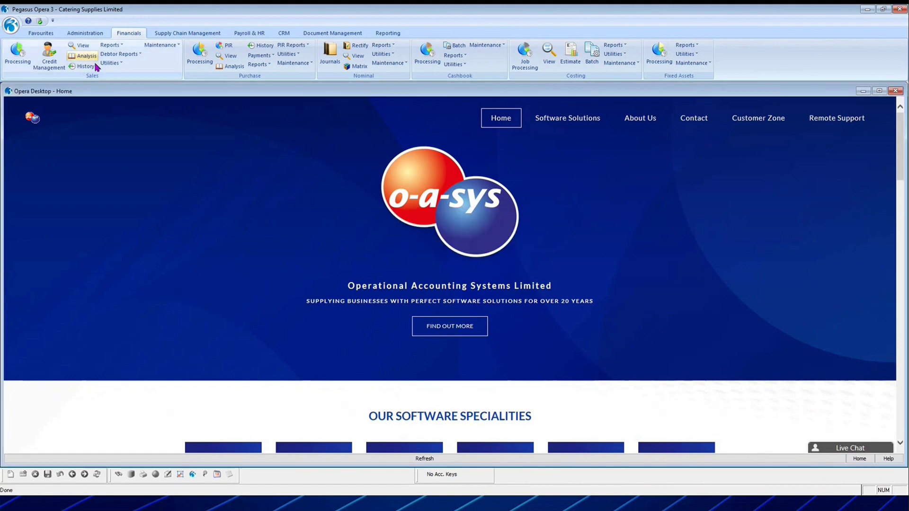
left_click(112, 63)
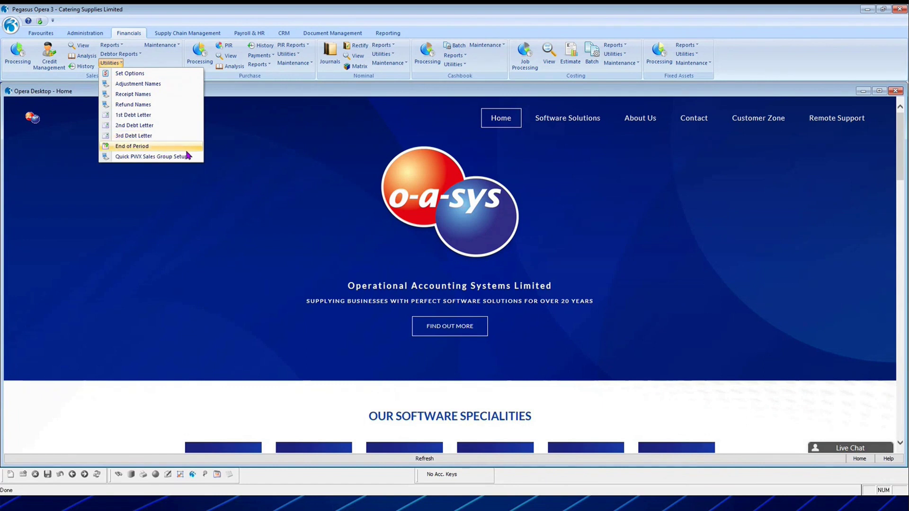
Run End of Period with period end date 31/03/2023 and 31 days, confirming with Yes.
left_click(139, 149)
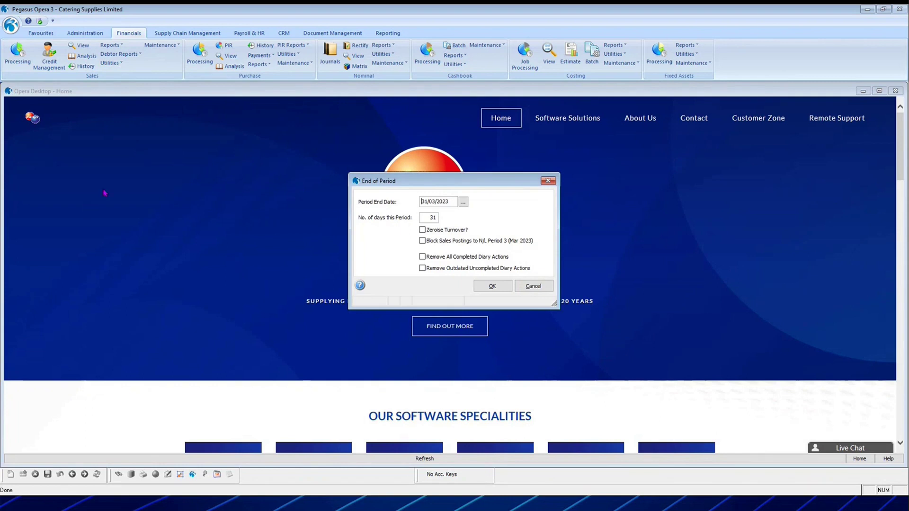
left_click(448, 202)
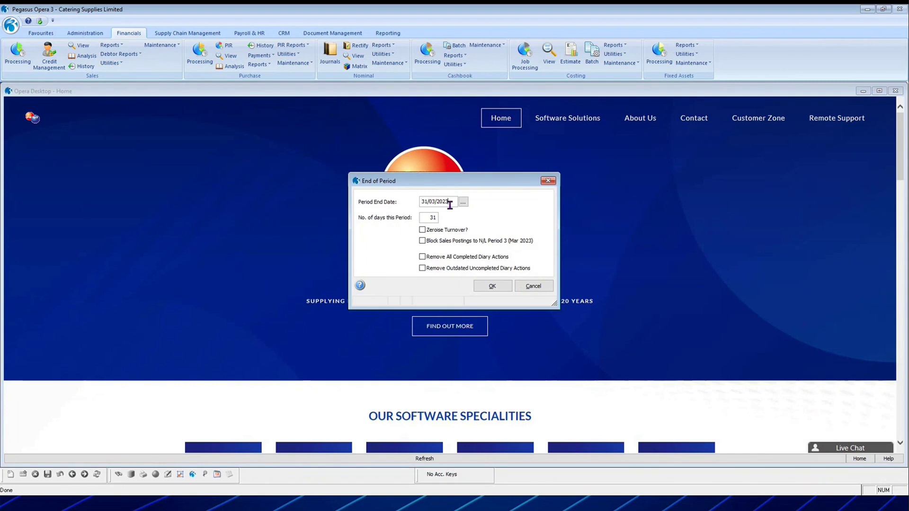
double_click(425, 218)
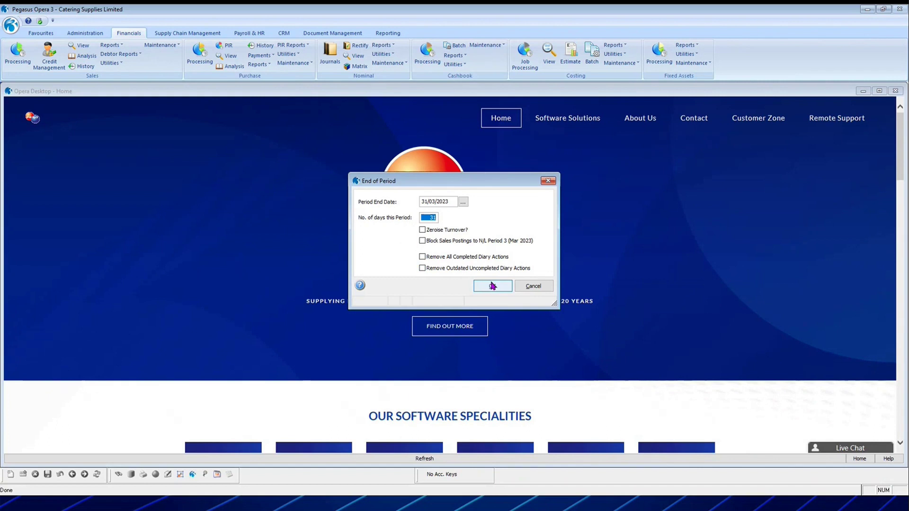
left_click(492, 288)
left_click(484, 293)
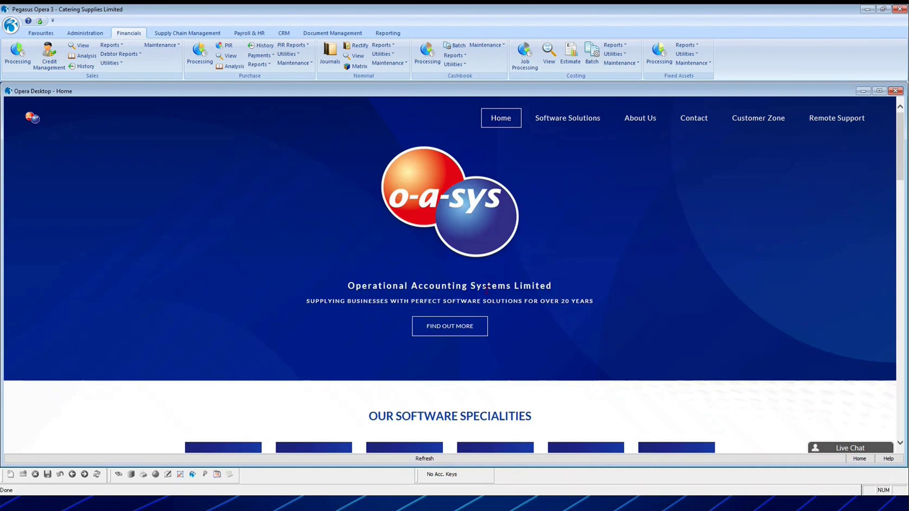
Change the processing date to 05/04/2023 in Date & Company.
left_click(111, 64)
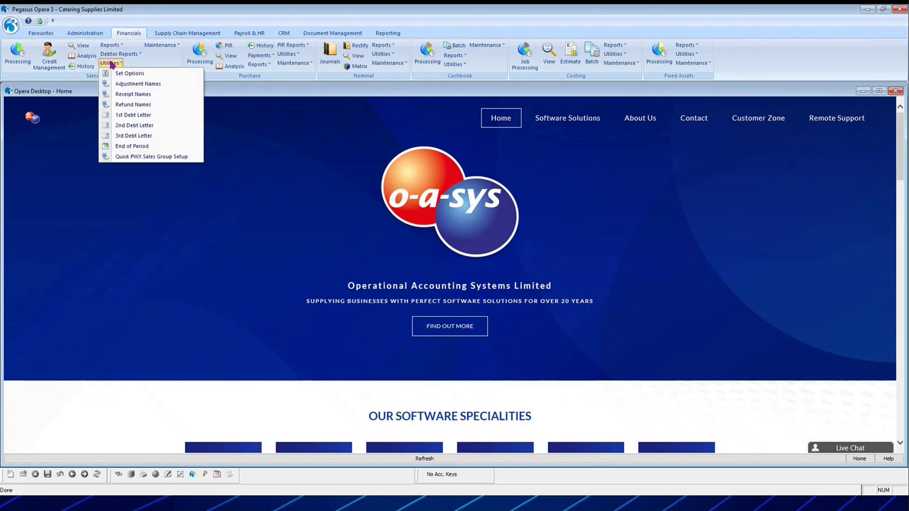
left_click(11, 25)
left_click(53, 52)
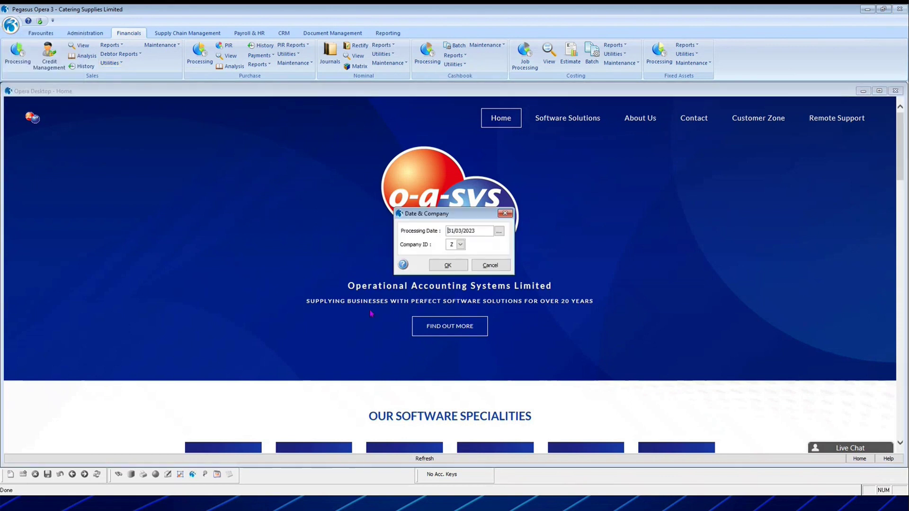
type("05/04/2023")
key("Tab")
left_click(448, 266)
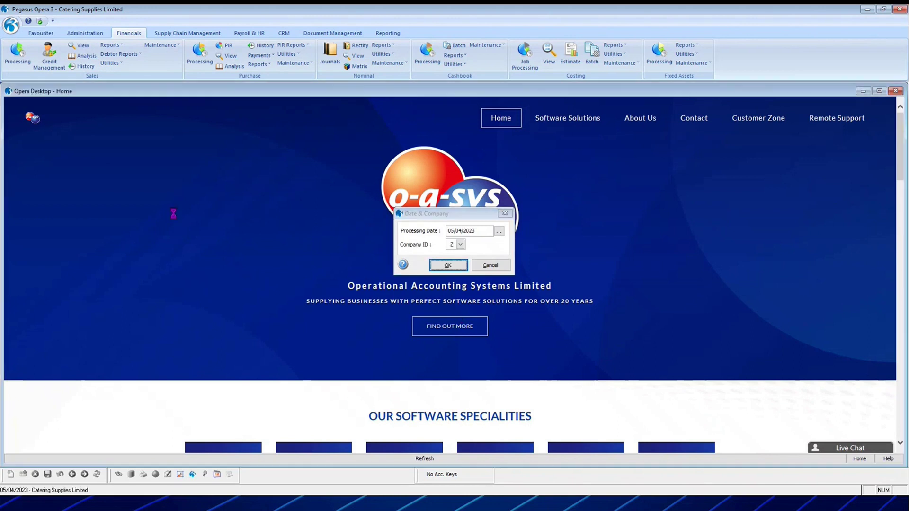
Inspect End of Period showing 05/04/2023 with 5 days, then cancel without running.
left_click(112, 64)
left_click(136, 146)
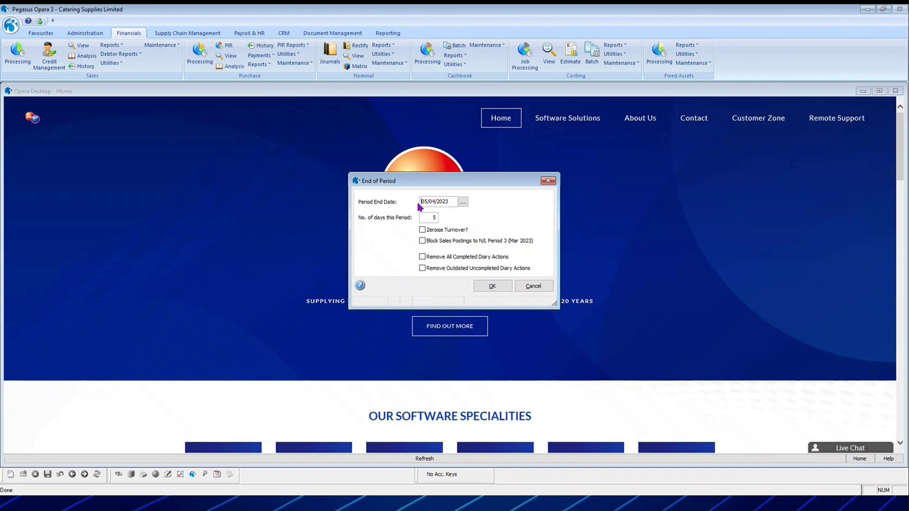
left_click(430, 219)
left_click(532, 287)
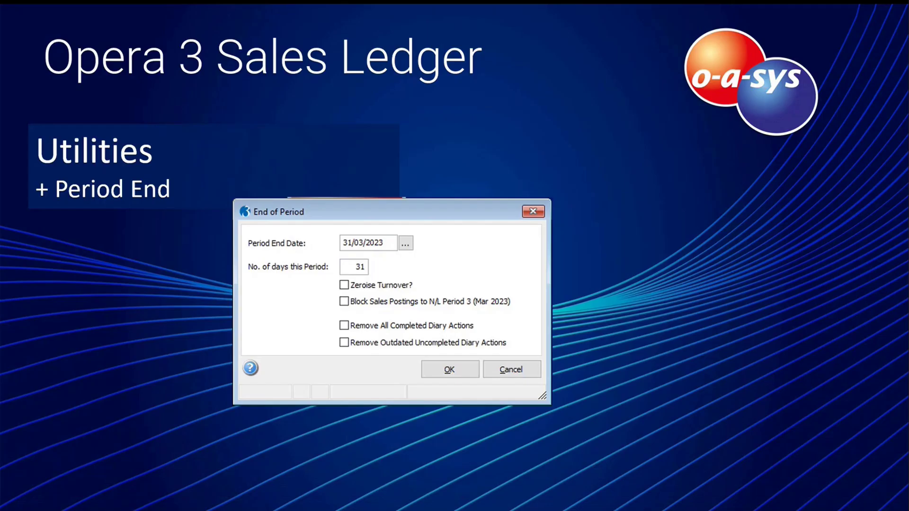
Show the agenda slide with Sales Ledger Utilities struck through, then advance to Q & A.
left_click(573, 205)
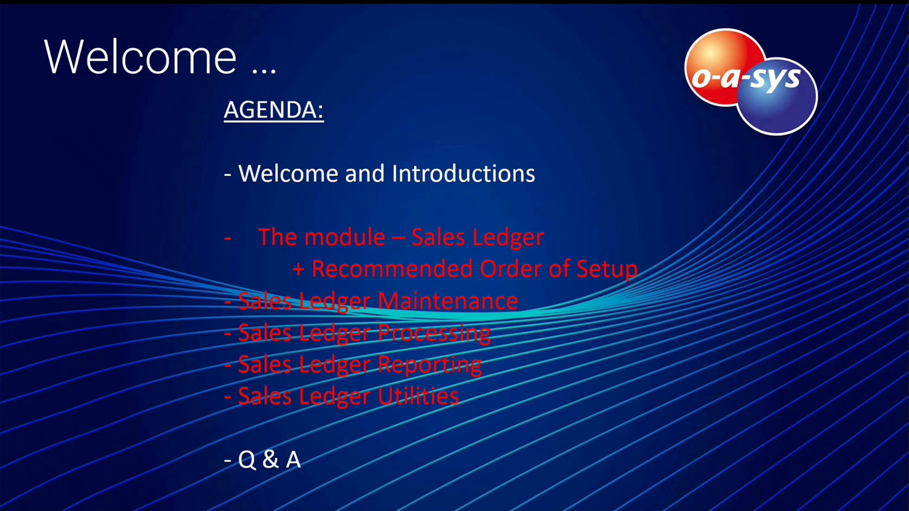
key("Right")
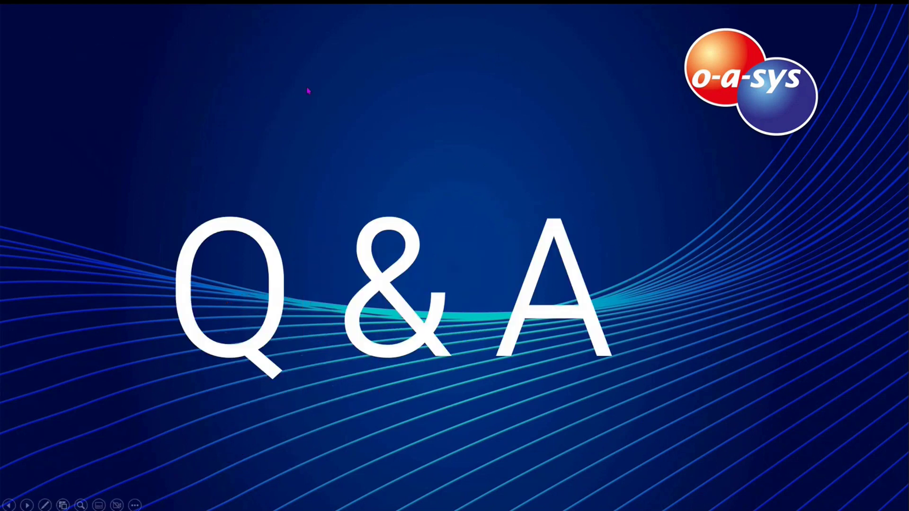